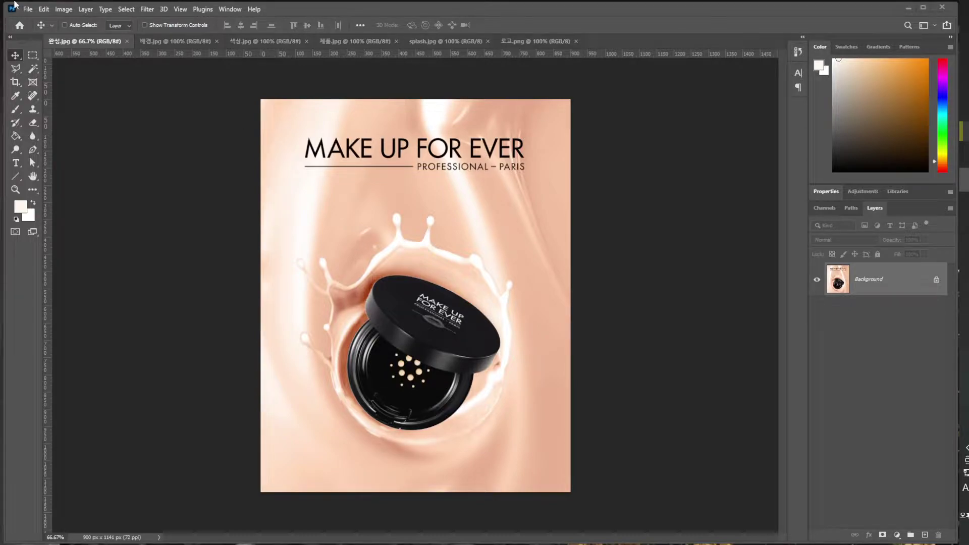
# - Create a new blank document 900 pixels wide and 1200 pixels high at 72 pixels per inch
pyautogui.click(29, 9)
pyautogui.click(37, 19)
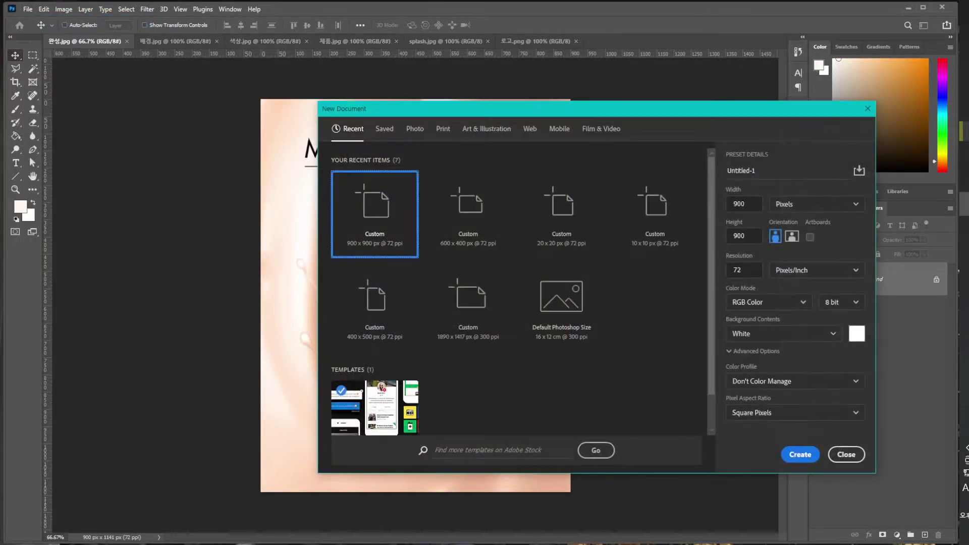
pyautogui.click(747, 236)
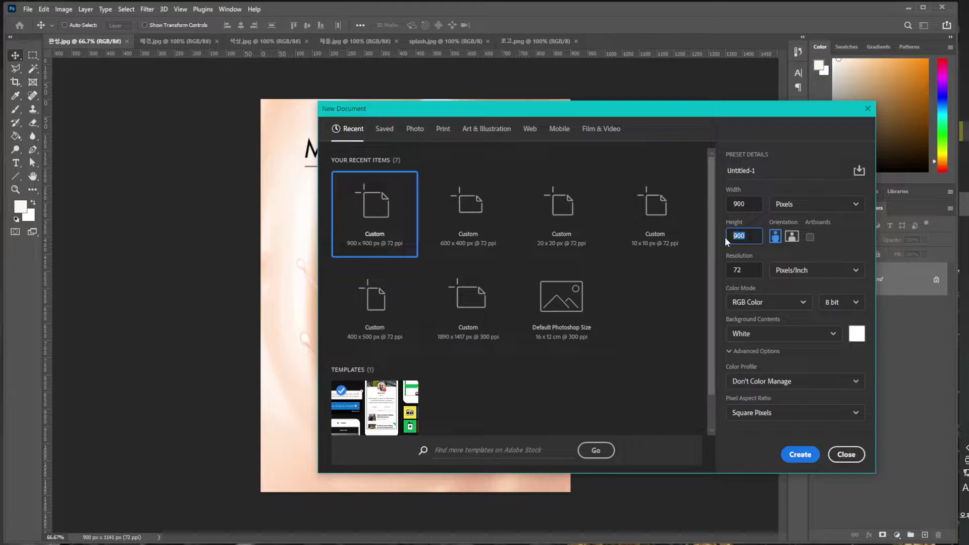
pyautogui.write('1200')
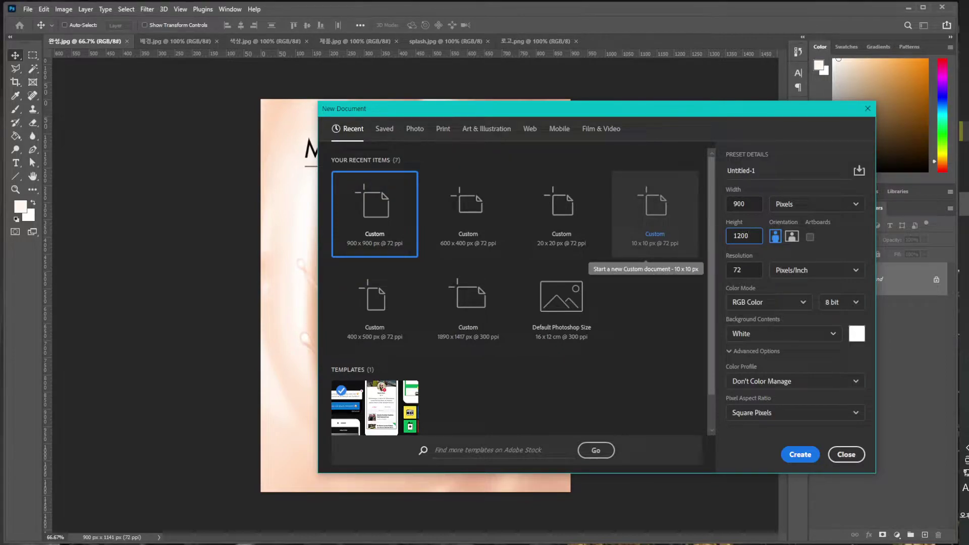
pyautogui.press('Return')
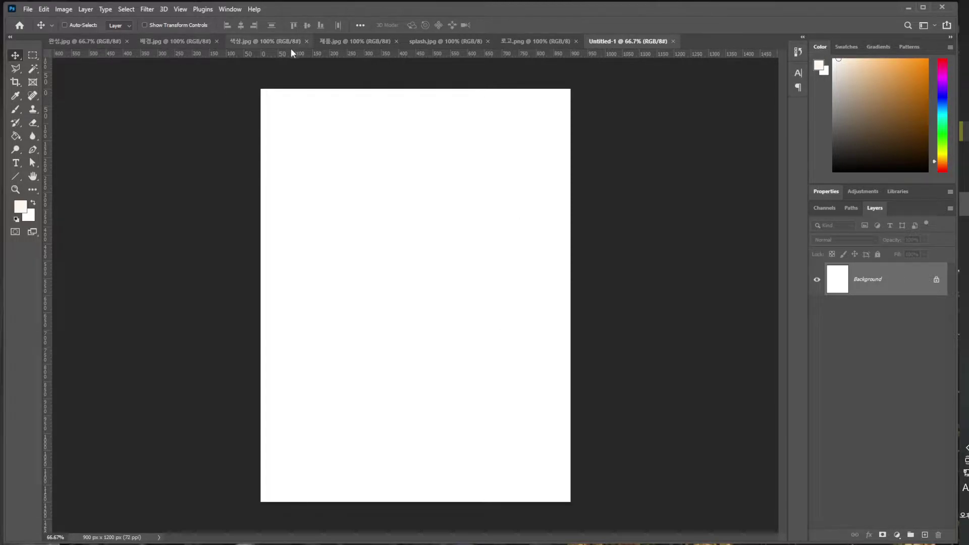
# - Compare the finished advert in 완성.jpg with the grey cream texture in 배경.jpg, then return to the blank document
pyautogui.click(83, 42)
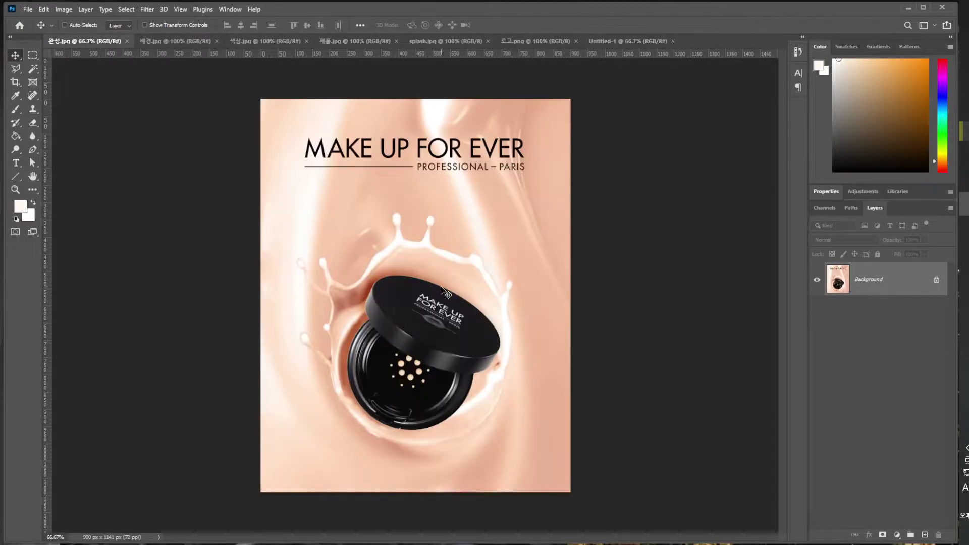
pyautogui.click(190, 40)
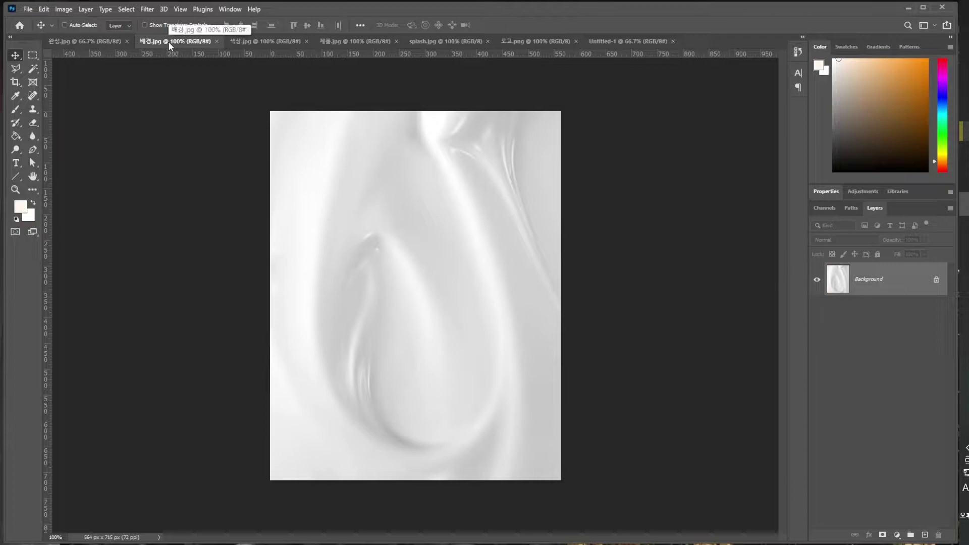
pyautogui.click(99, 41)
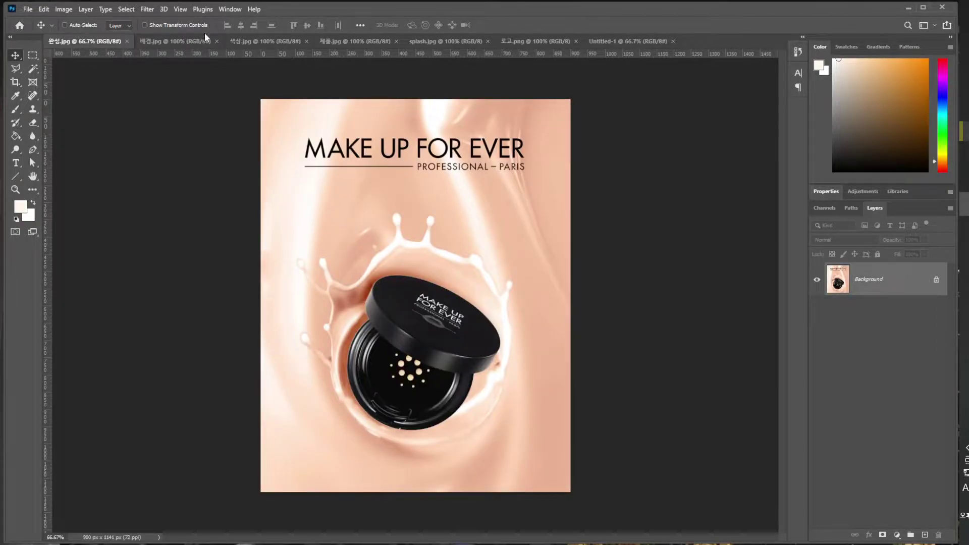
pyautogui.click(163, 43)
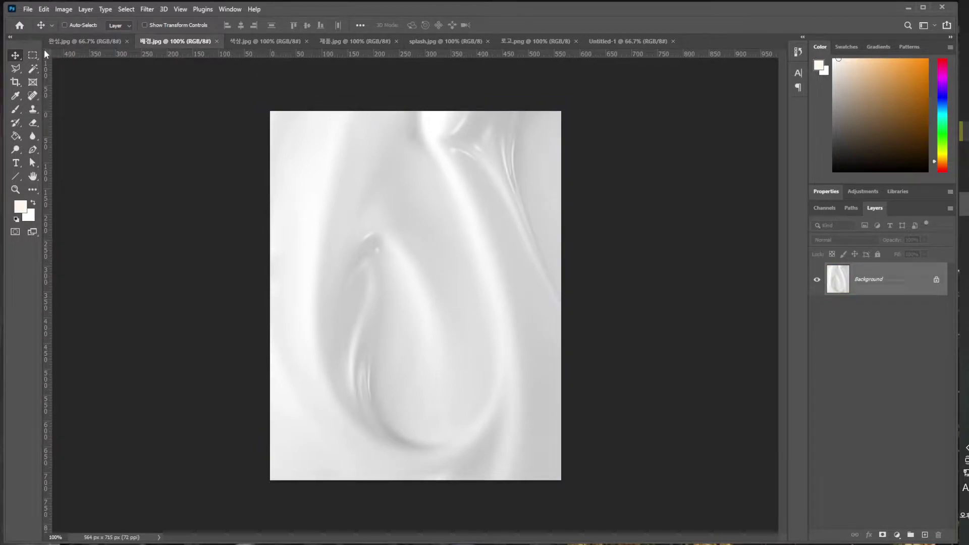
pyautogui.click(64, 43)
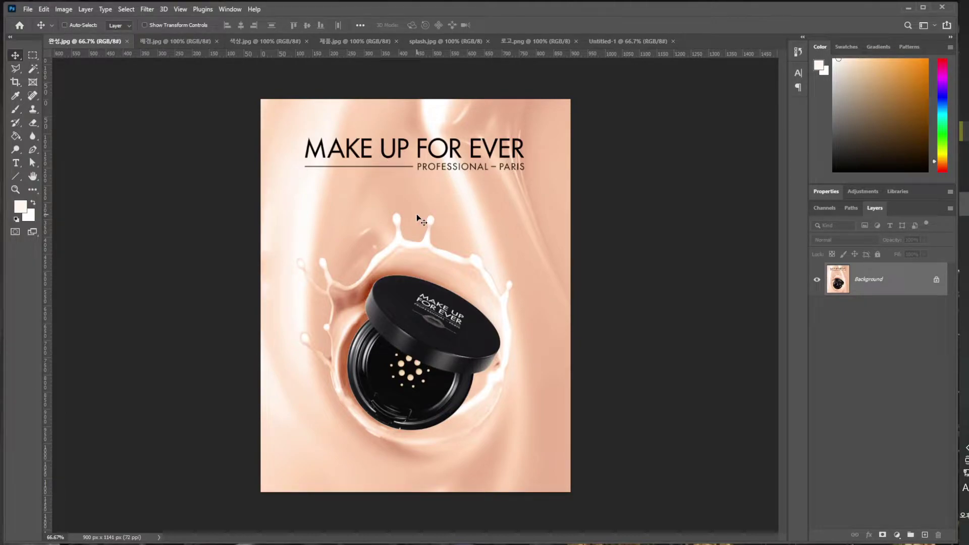
pyautogui.click(189, 42)
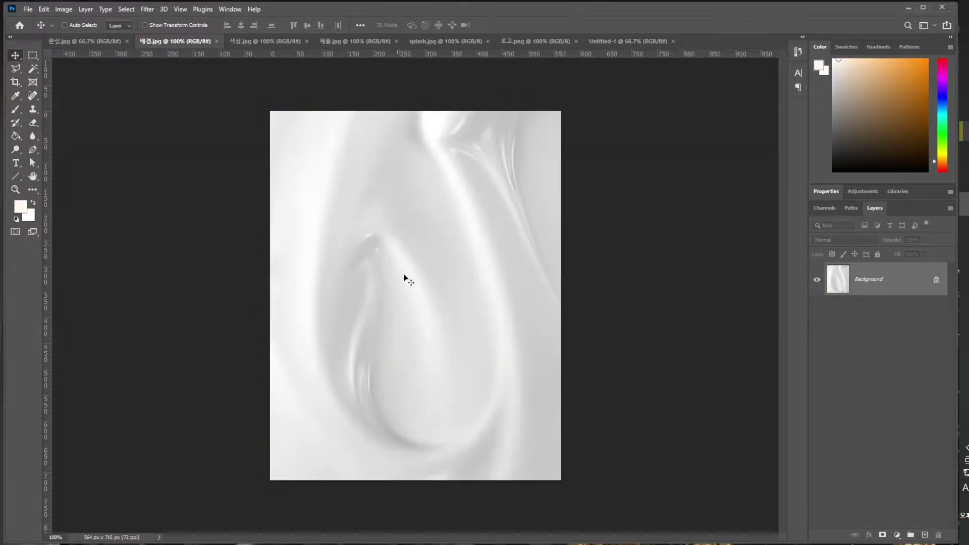
pyautogui.click(627, 41)
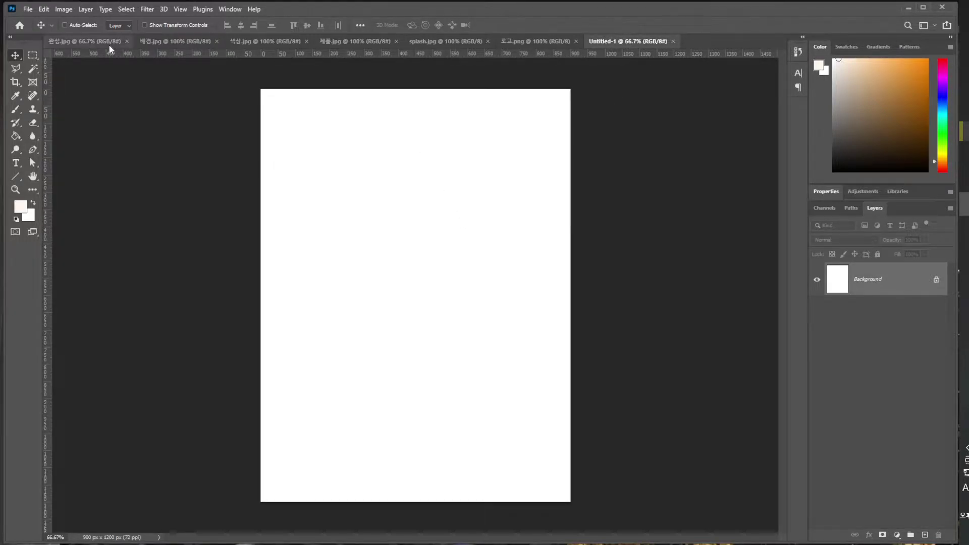
# - Copy the cream texture from 배경.jpg into the new document as a layer and close the source image
pyautogui.moveTo(165, 41); pyautogui.dragTo(580, 149)
pyautogui.moveTo(693, 271); pyautogui.dragTo(380, 211)
pyautogui.click(845, 147)
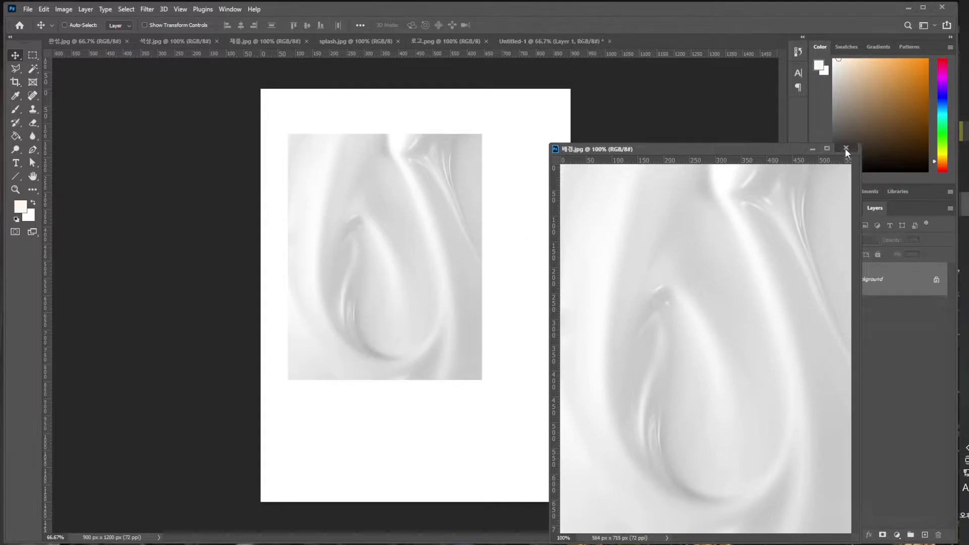
pyautogui.click(845, 147)
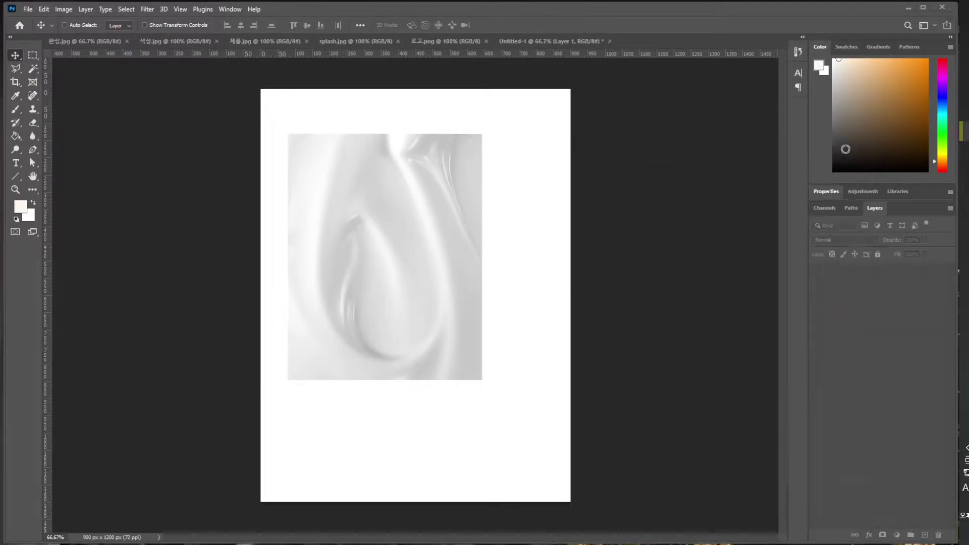
# - Enlarge the cream texture layer from the canvas's upper-left corner and reposition it so that it fills the whole canvas
pyautogui.moveTo(391, 283); pyautogui.dragTo(361, 238)
pyautogui.hotkey('ctrl', 't')
pyautogui.moveTo(460, 347); pyautogui.dragTo(592, 506)
pyautogui.press('Return')
pyautogui.moveTo(549, 426); pyautogui.dragTo(535, 419)
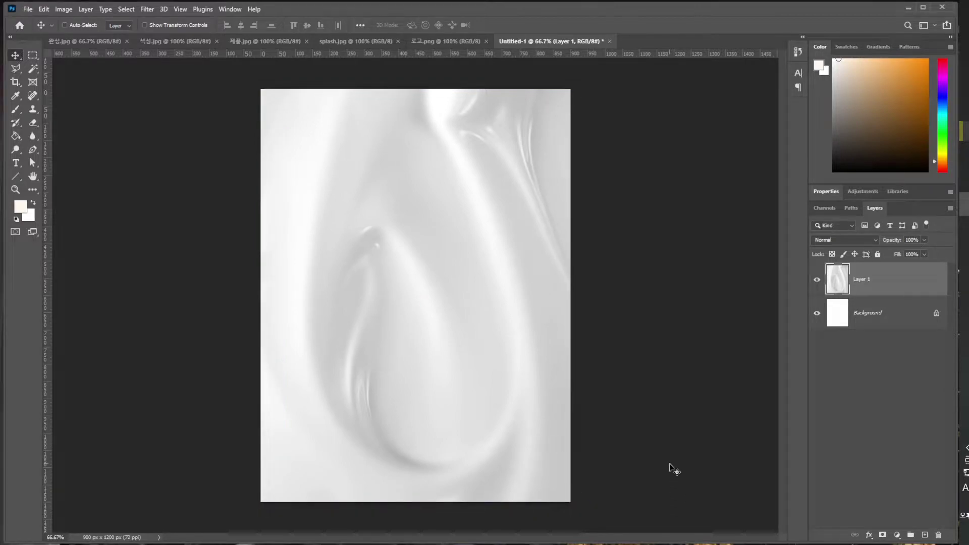
pyautogui.moveTo(363, 186)
pyautogui.mouseDown()
pyautogui.moveTo(361, 216)
pyautogui.moveTo(360, 190)
pyautogui.mouseUp()
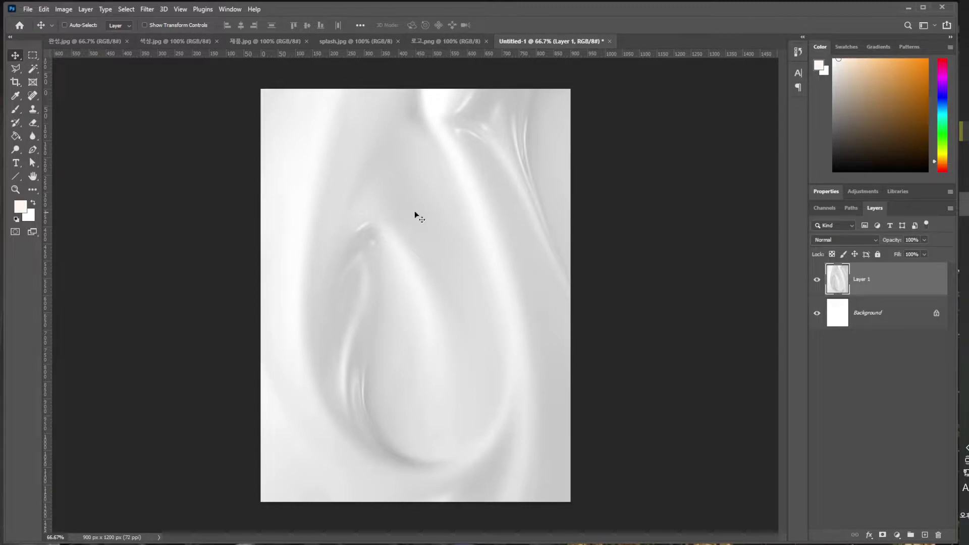
# - Convert the cream texture layer to a smart object
pyautogui.press('ctrl')
pyautogui.rightClick(886, 284)
pyautogui.press('Escape')
pyautogui.rightClick(869, 281)
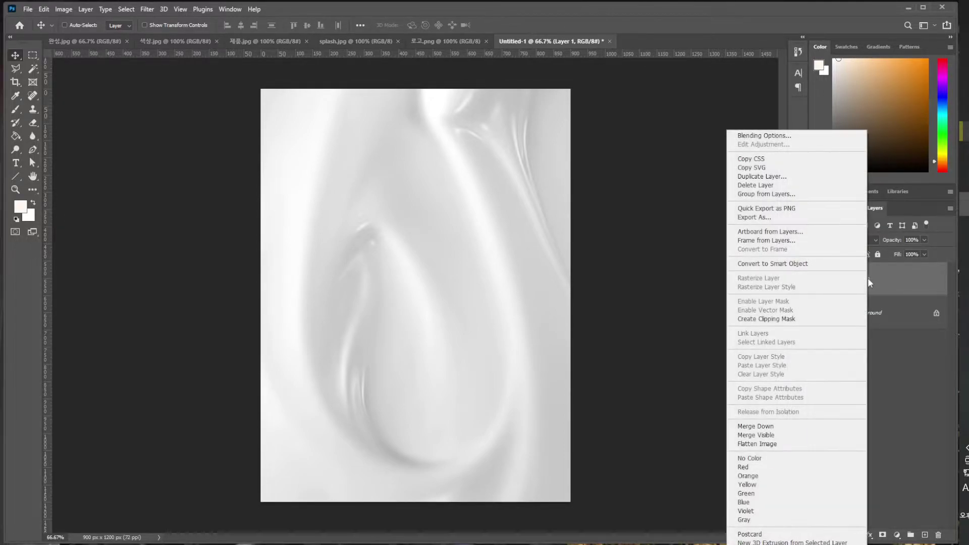
pyautogui.click(821, 266)
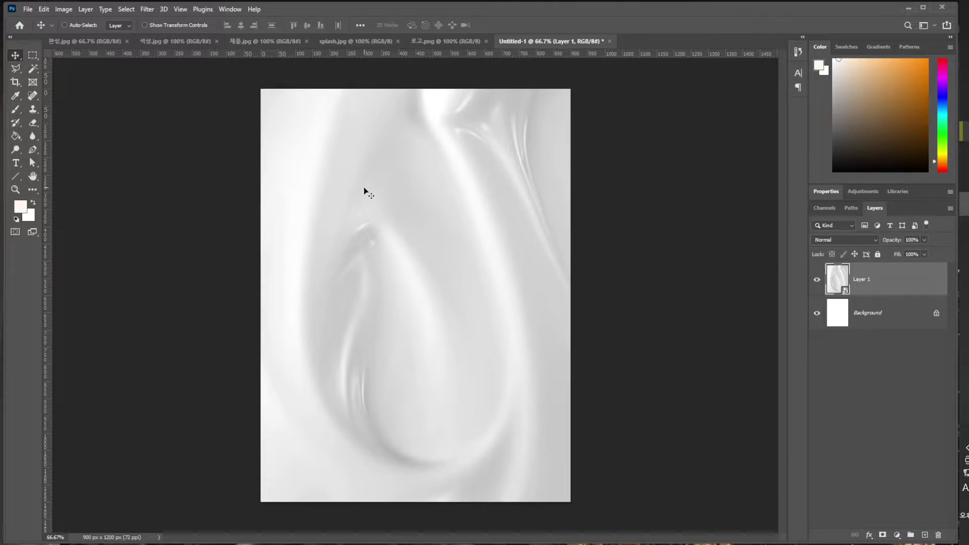
# - Place the 색상.jpg colour sample in a floating window beside the canvas and make the new document active again
pyautogui.click(174, 43)
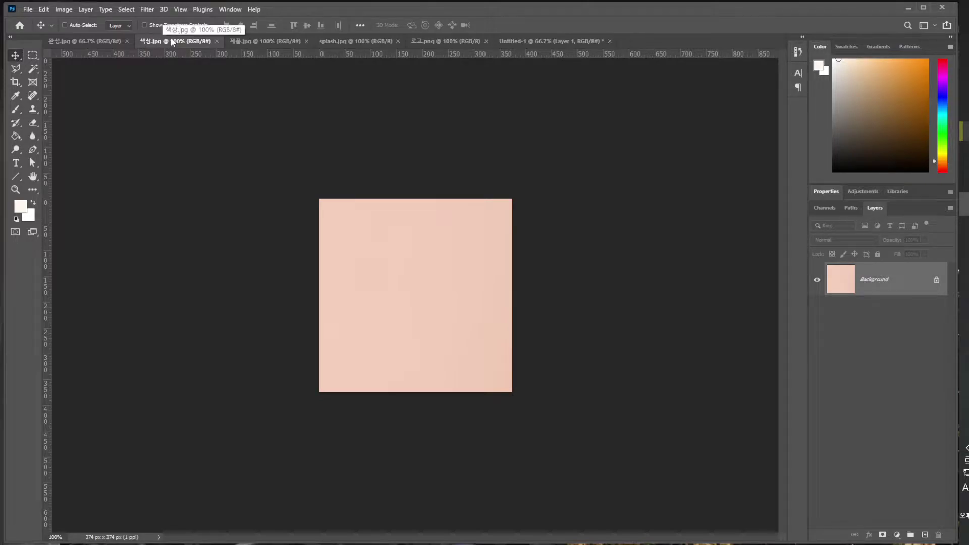
pyautogui.moveTo(171, 43); pyautogui.dragTo(352, 177)
pyautogui.moveTo(419, 185); pyautogui.dragTo(683, 83)
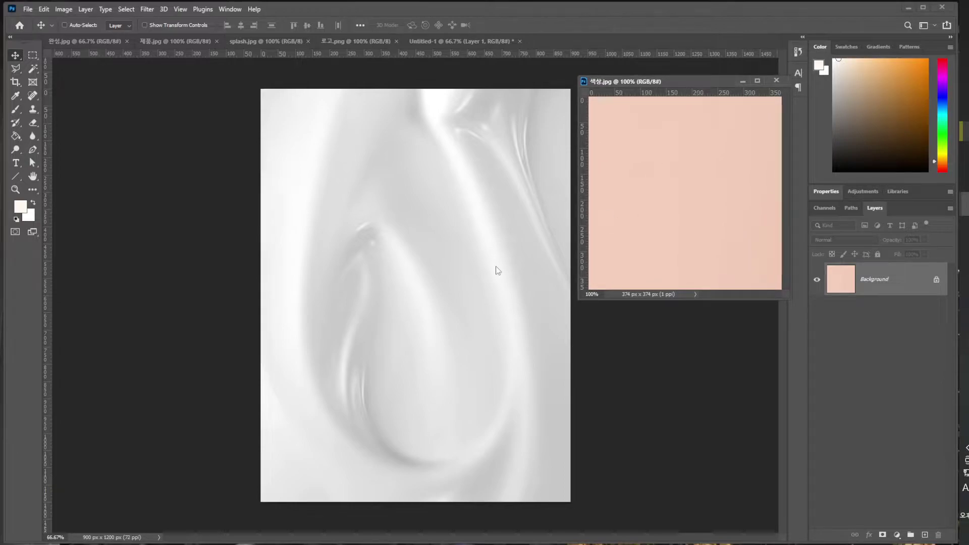
pyautogui.click(443, 211)
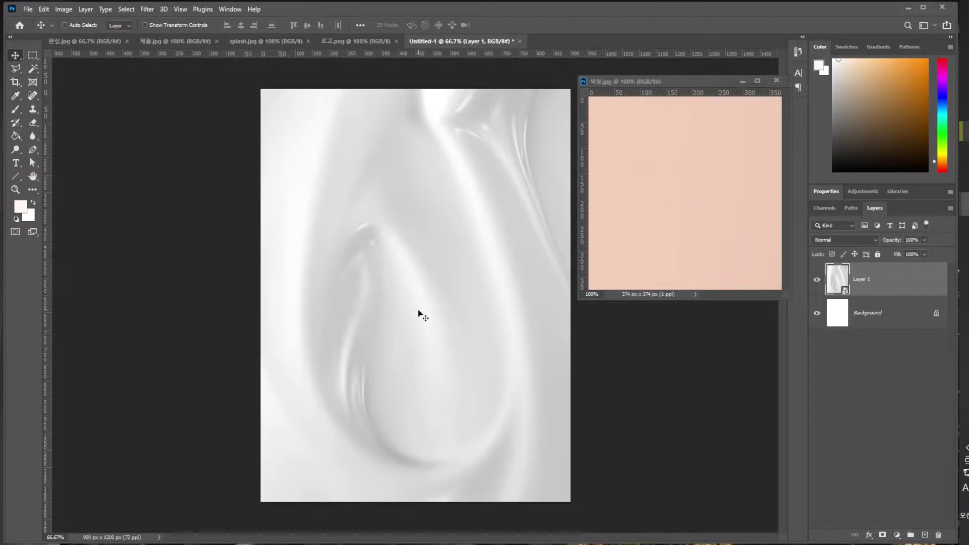
# - Apply a Photo Filter to the cream texture using the colour f2cdbb sampled from 색상.jpg at 100% density
pyautogui.click(66, 10)
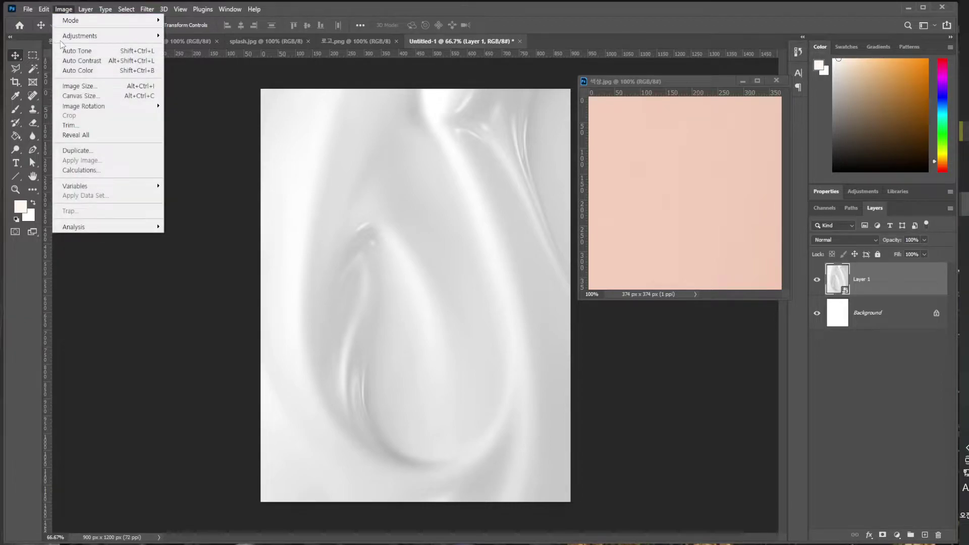
pyautogui.moveTo(78, 37)
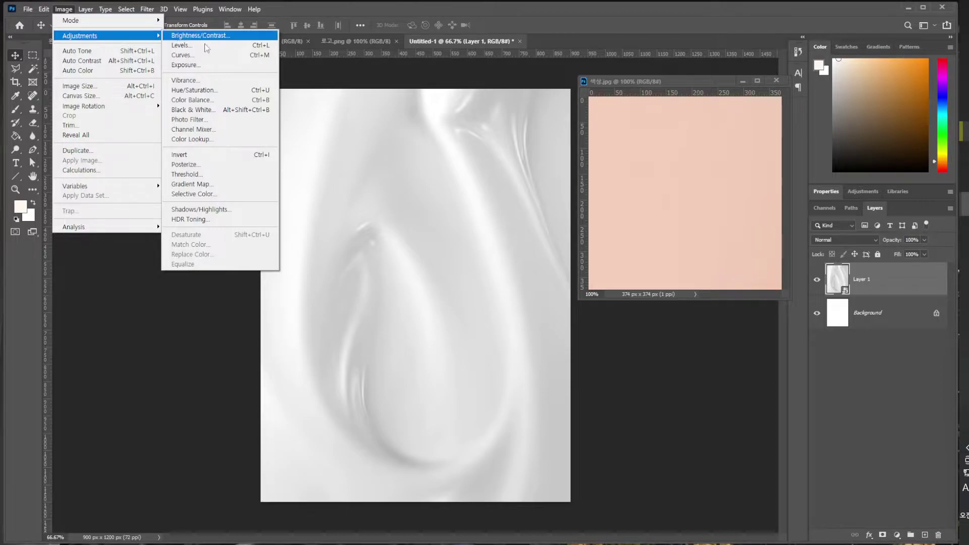
pyautogui.click(215, 124)
pyautogui.moveTo(494, 135); pyautogui.dragTo(717, 334)
pyautogui.click(661, 383)
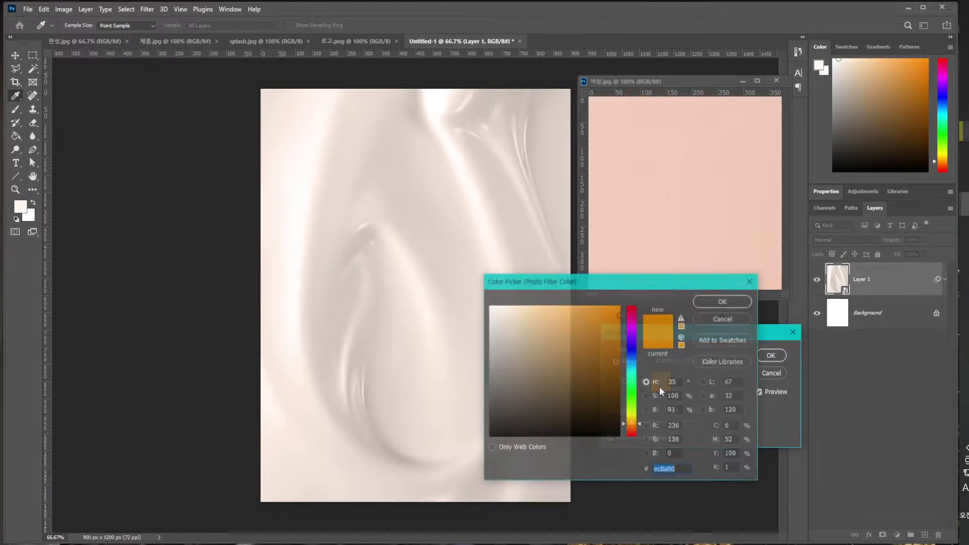
pyautogui.moveTo(625, 279); pyautogui.dragTo(456, 279)
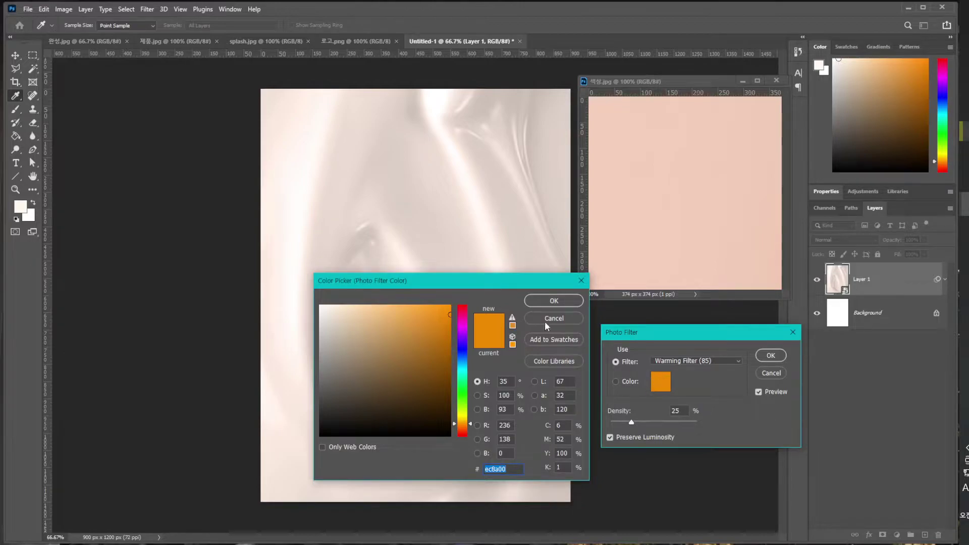
pyautogui.click(687, 179)
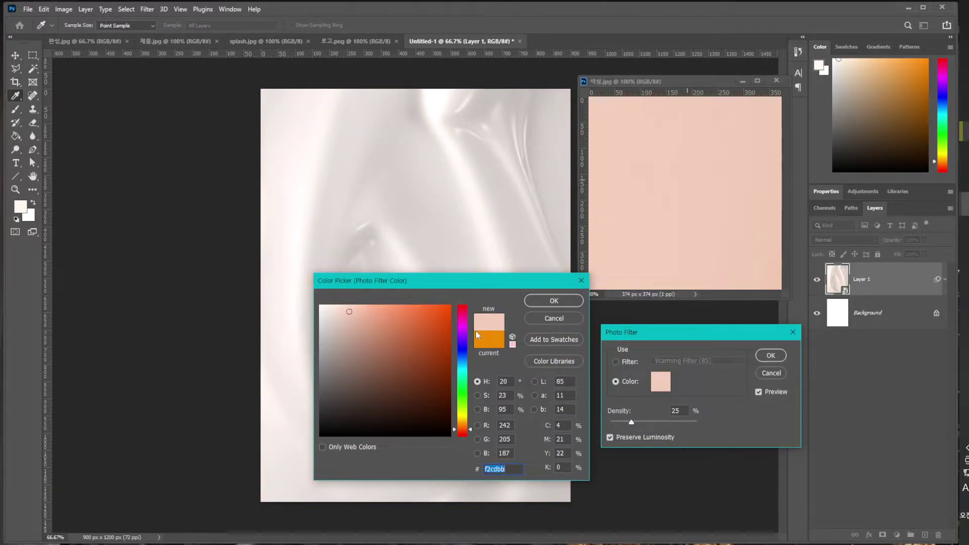
pyautogui.click(563, 303)
pyautogui.moveTo(656, 421); pyautogui.dragTo(704, 419)
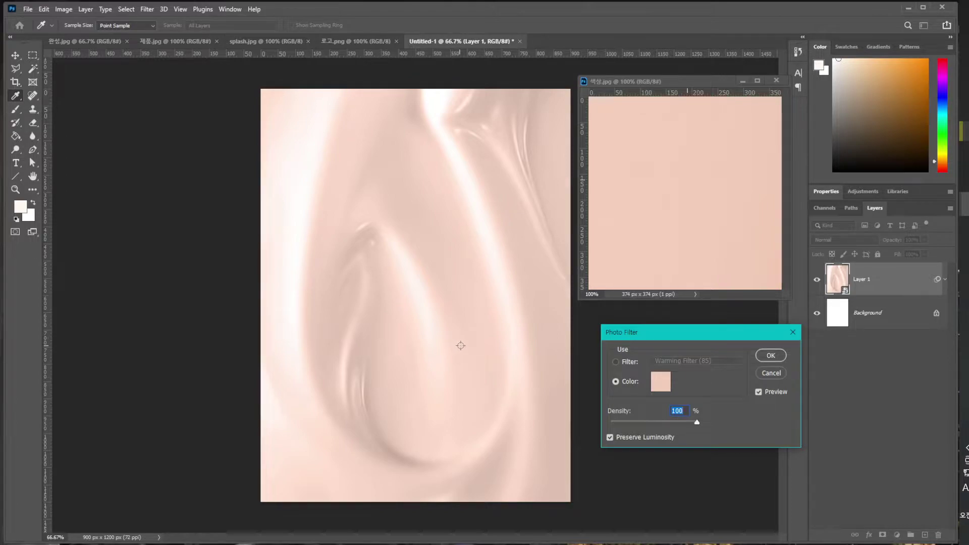
pyautogui.moveTo(661, 422); pyautogui.dragTo(714, 426)
pyautogui.click(770, 356)
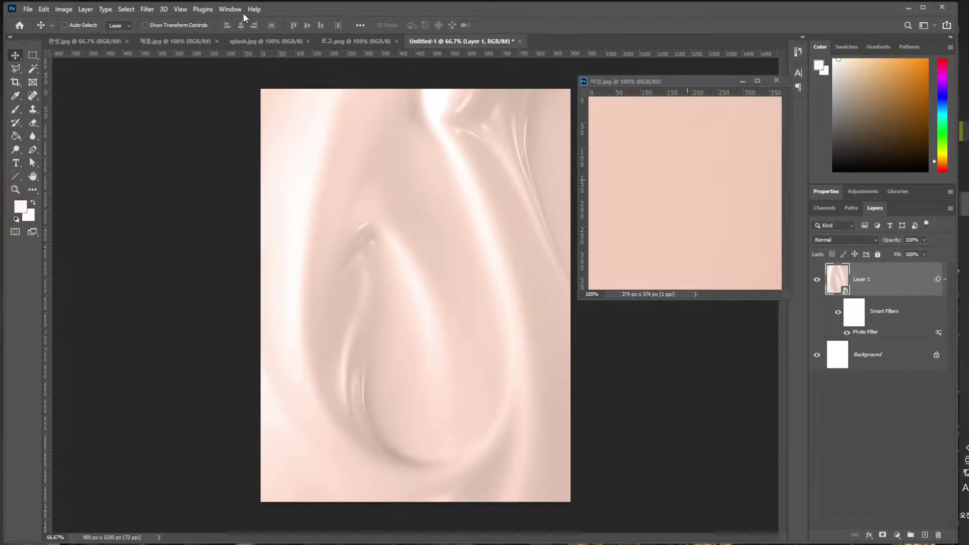
# - Add a second Photo Filter to the cream texture with the sampled skin tone f2cdba at 70% density
pyautogui.click(63, 9)
pyautogui.moveTo(113, 37)
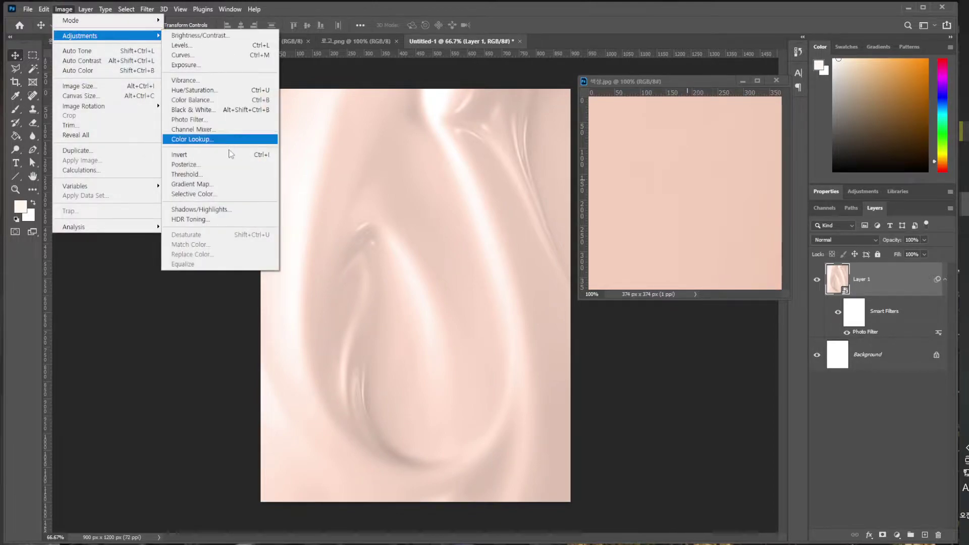
pyautogui.click(234, 120)
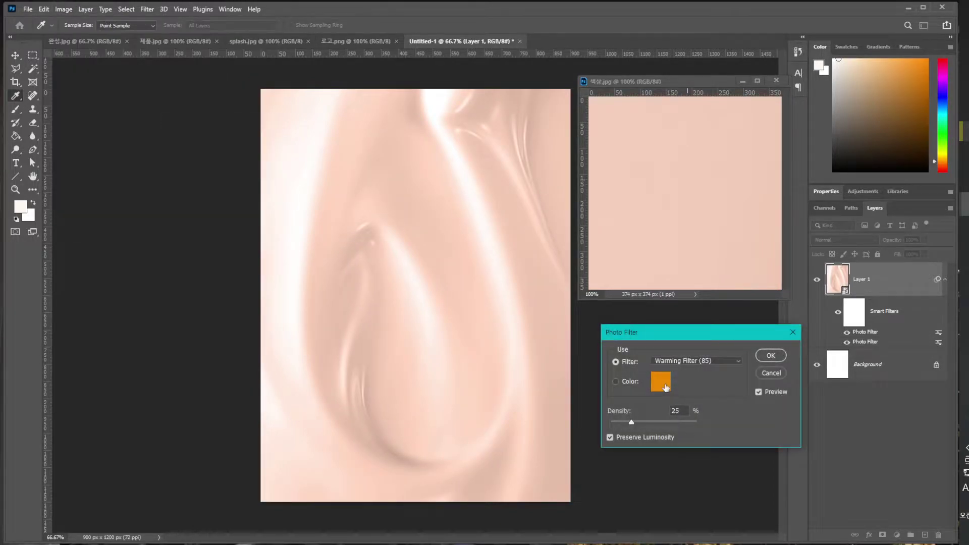
pyautogui.click(665, 387)
pyautogui.click(700, 212)
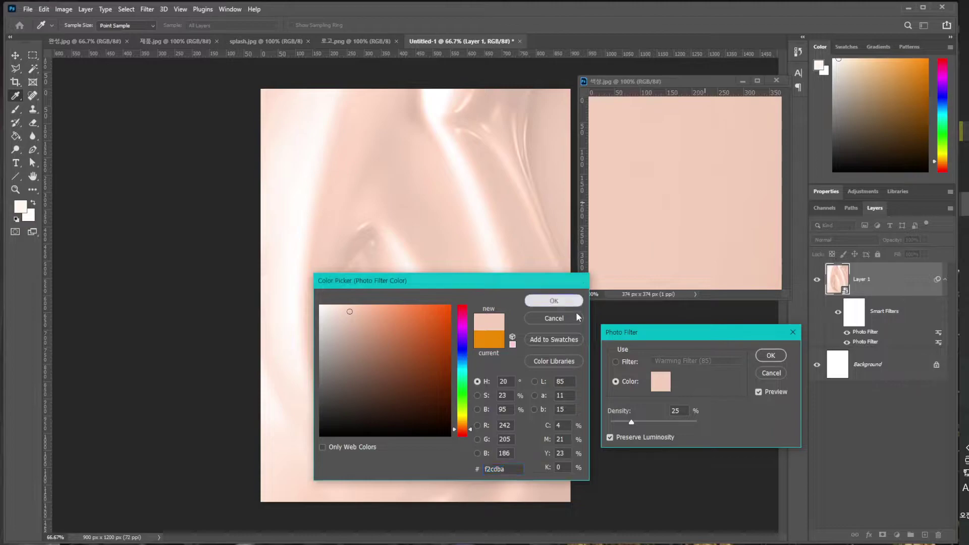
pyautogui.click(568, 304)
pyautogui.moveTo(632, 422); pyautogui.dragTo(655, 422)
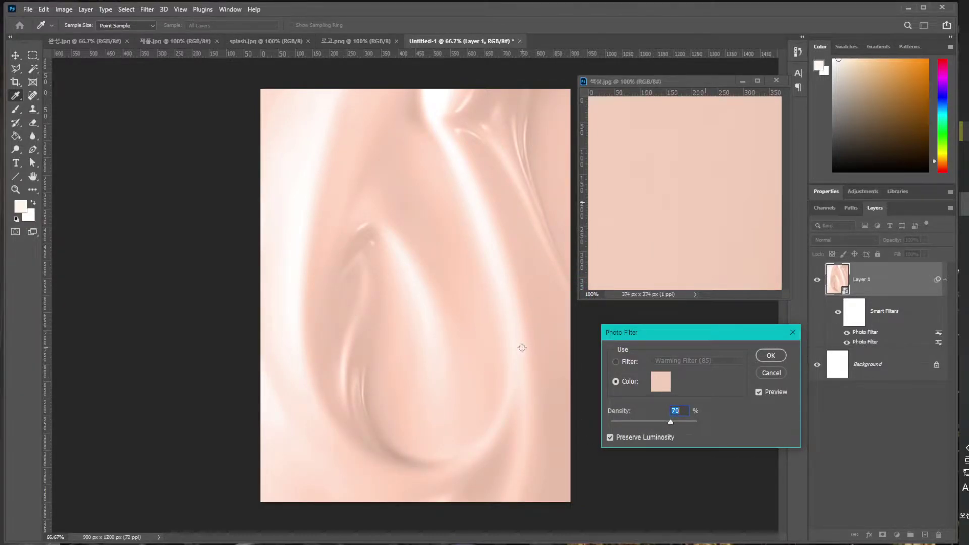
pyautogui.click(771, 356)
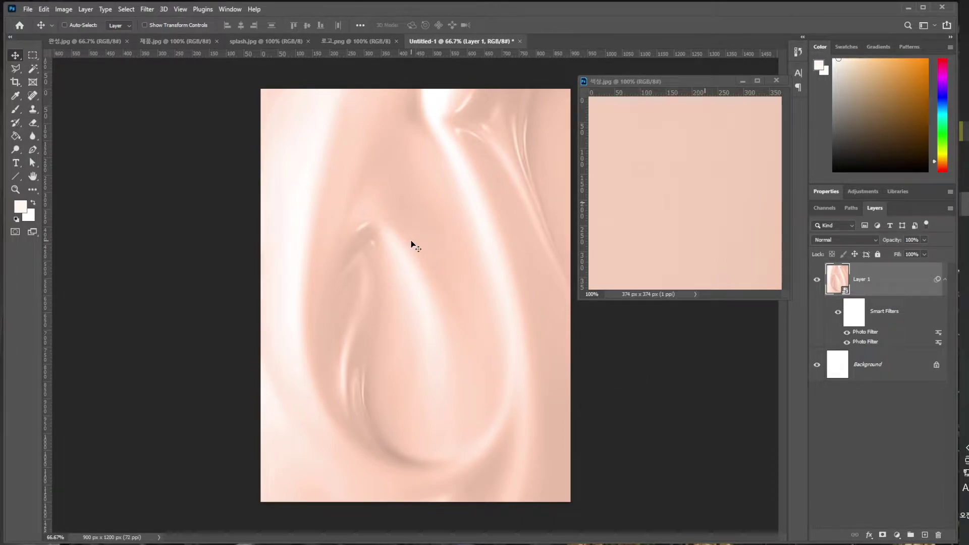
# - Apply a Levels adjustment to the cream texture, raising the black point slightly and shifting the midtone input level
pyautogui.hotkey('ctrl', 'l')
pyautogui.moveTo(428, 111); pyautogui.dragTo(617, 266)
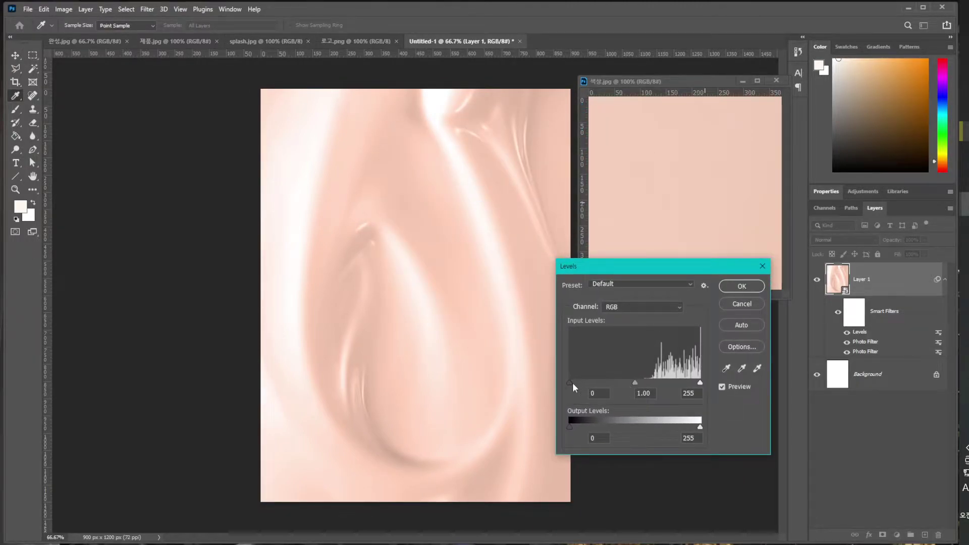
pyautogui.moveTo(571, 383); pyautogui.dragTo(574, 383)
pyautogui.moveTo(638, 383); pyautogui.dragTo(630, 386)
pyautogui.click(741, 304)
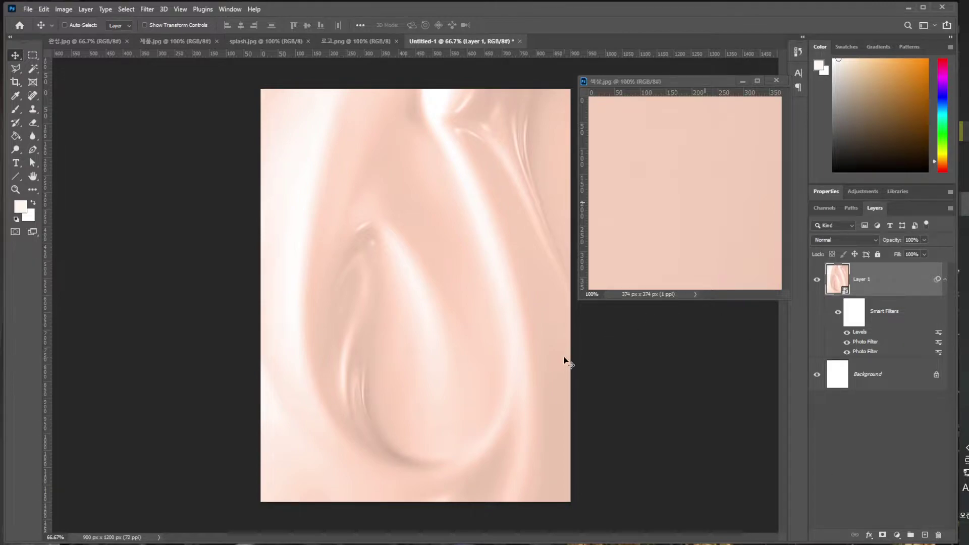
# - Apply a Color Balance to the cream texture, shifting the midtones slightly towards red
pyautogui.hotkey('ctrl', 'b')
pyautogui.moveTo(405, 133); pyautogui.dragTo(582, 306)
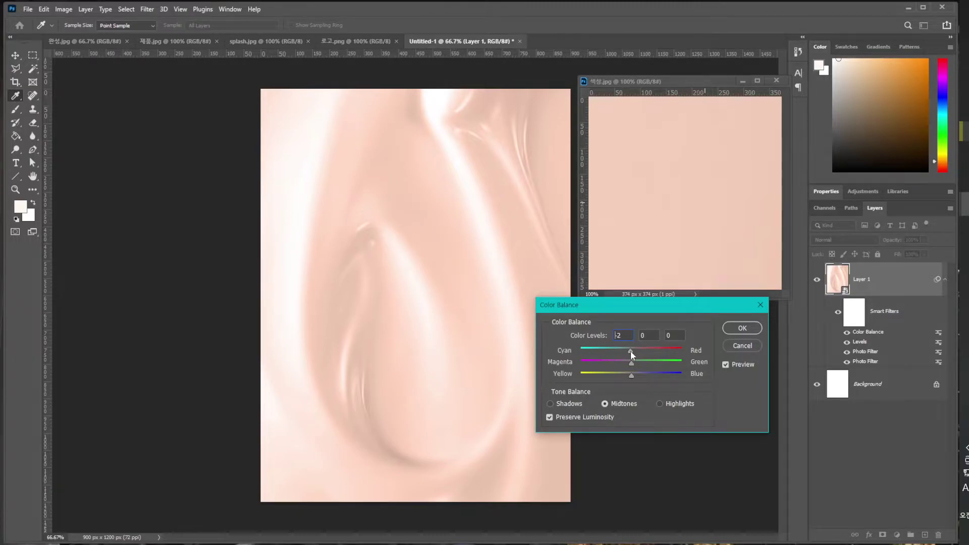
pyautogui.moveTo(638, 349); pyautogui.dragTo(639, 349)
pyautogui.click(757, 329)
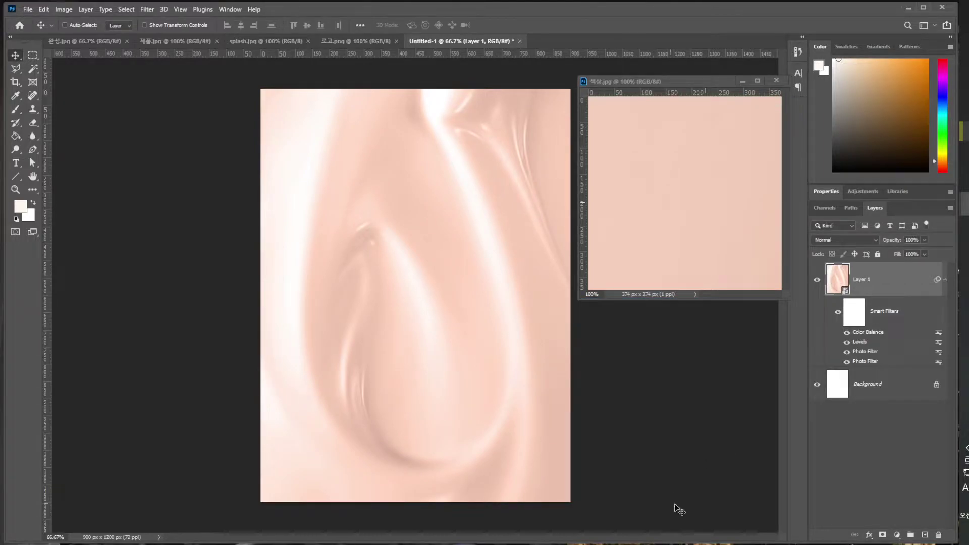
# - Compare the finished advert 완성.jpg with the splash.jpg and logo source images, ending on splash.jpg
pyautogui.click(70, 43)
pyautogui.click(452, 40)
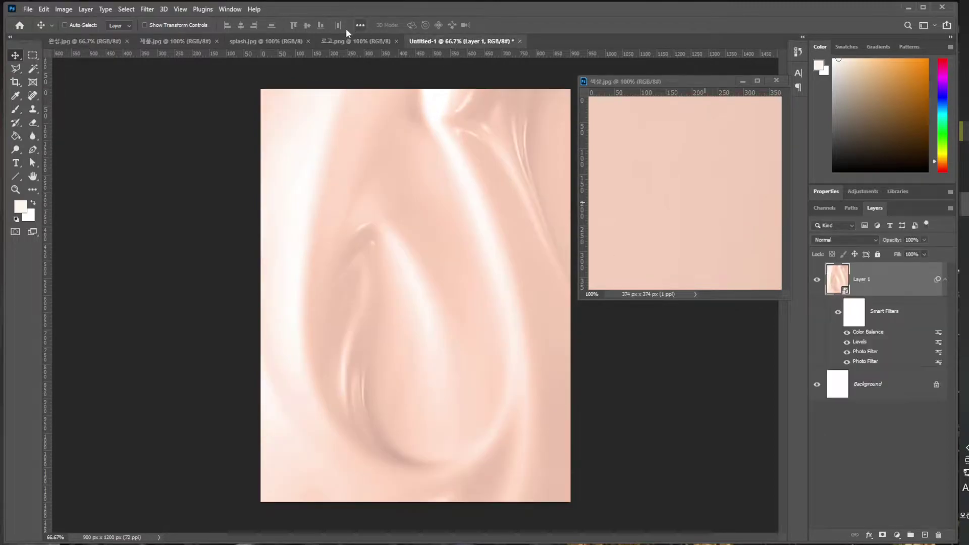
pyautogui.click(343, 40)
pyautogui.click(242, 42)
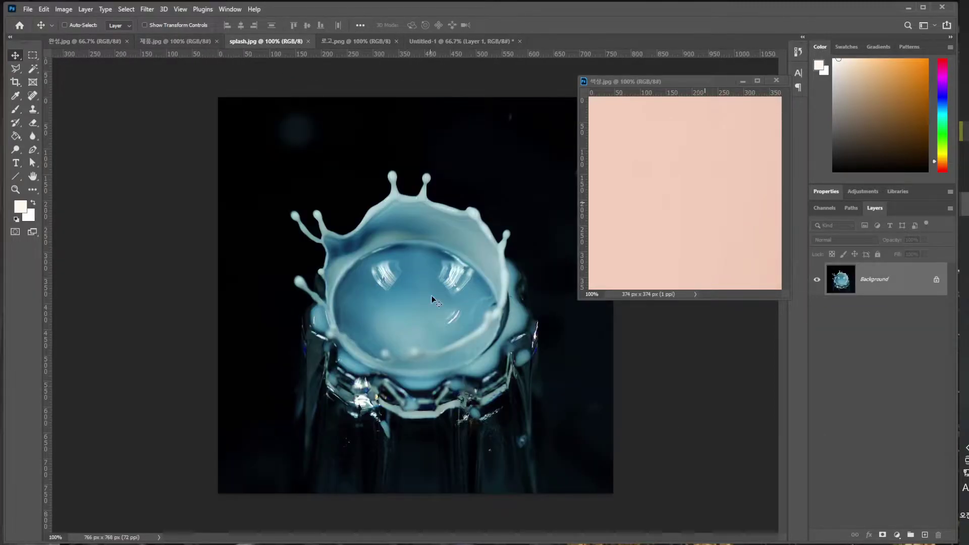
pyautogui.click(84, 46)
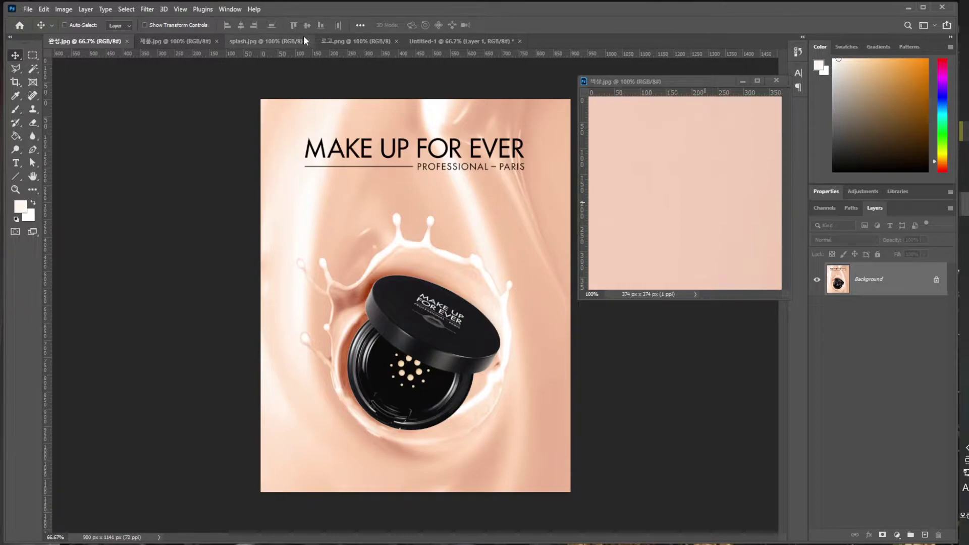
pyautogui.click(353, 41)
pyautogui.click(266, 41)
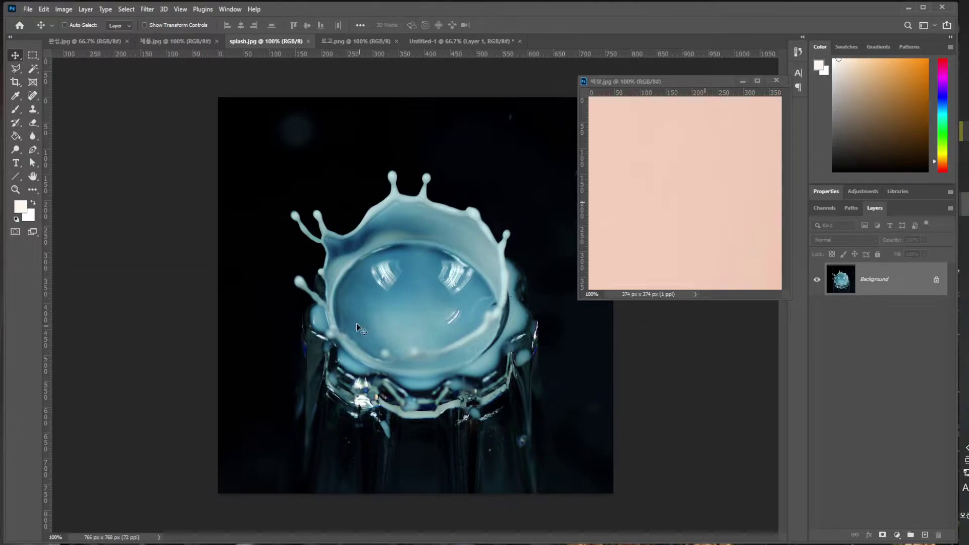
pyautogui.click(87, 41)
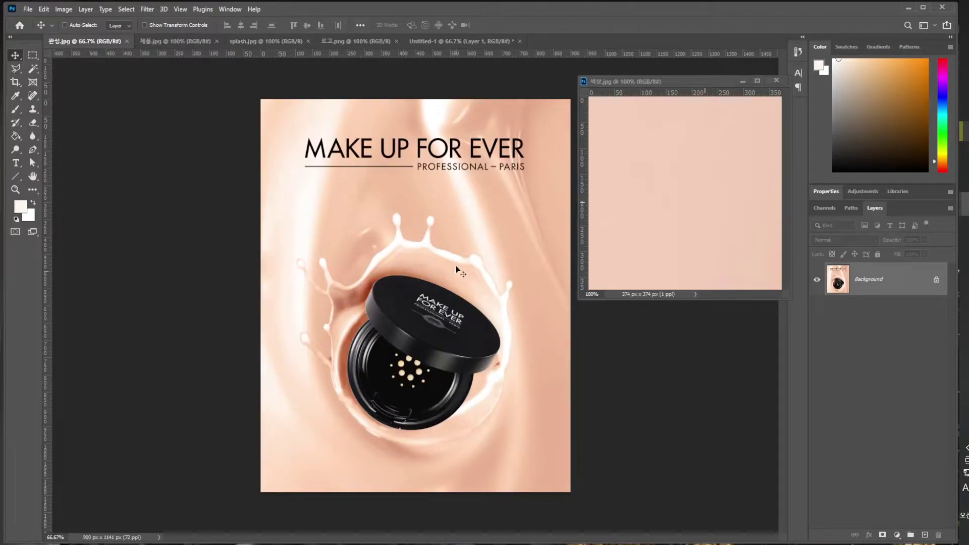
pyautogui.click(262, 41)
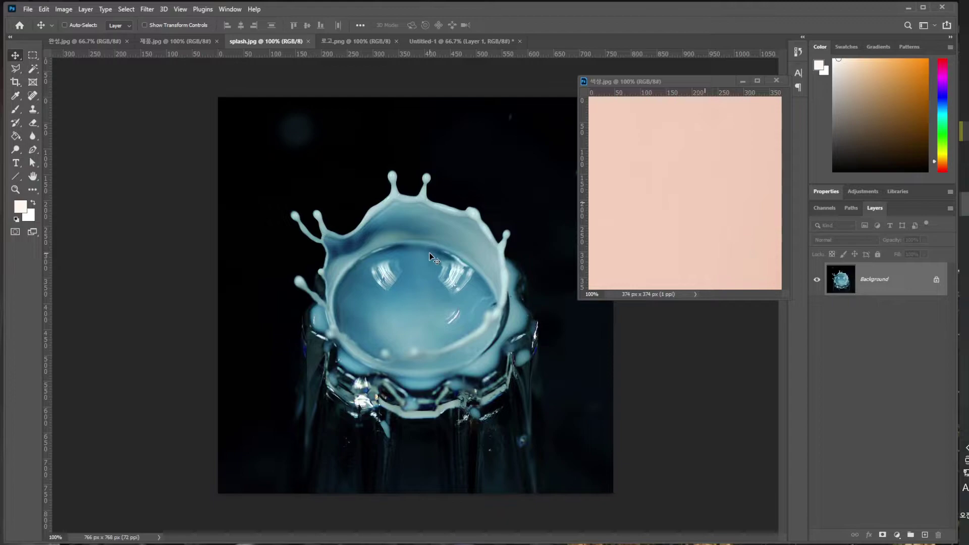
# - Select the milk splash in splash.jpg with the Quick Selection tool at brush size 80
pyautogui.rightClick(33, 69)
pyautogui.click(76, 79)
pyautogui.scroll(3, 415, 287)
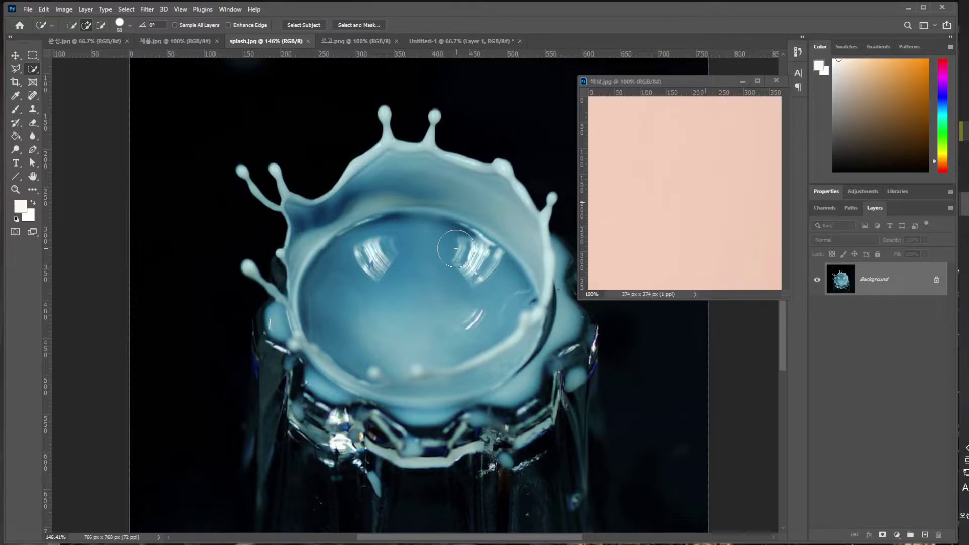
pyautogui.press(']')
pyautogui.press(']')
pyautogui.press(']')
pyautogui.moveTo(412, 218)
pyautogui.mouseDown()
pyautogui.moveTo(392, 203)
pyautogui.moveTo(410, 346)
pyautogui.mouseUp()
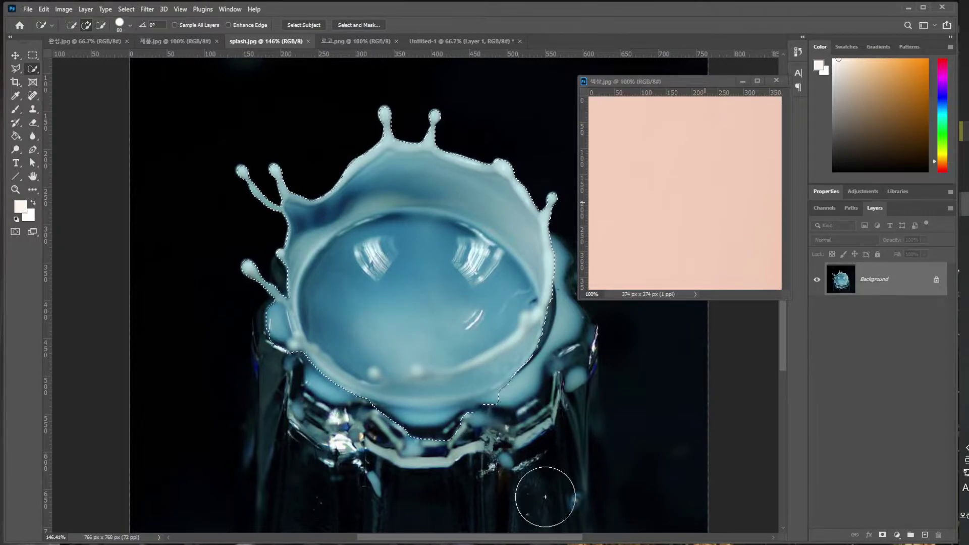
# - Subtract the glass rim and liquid below the splash bowl from the selection
pyautogui.press('alt')
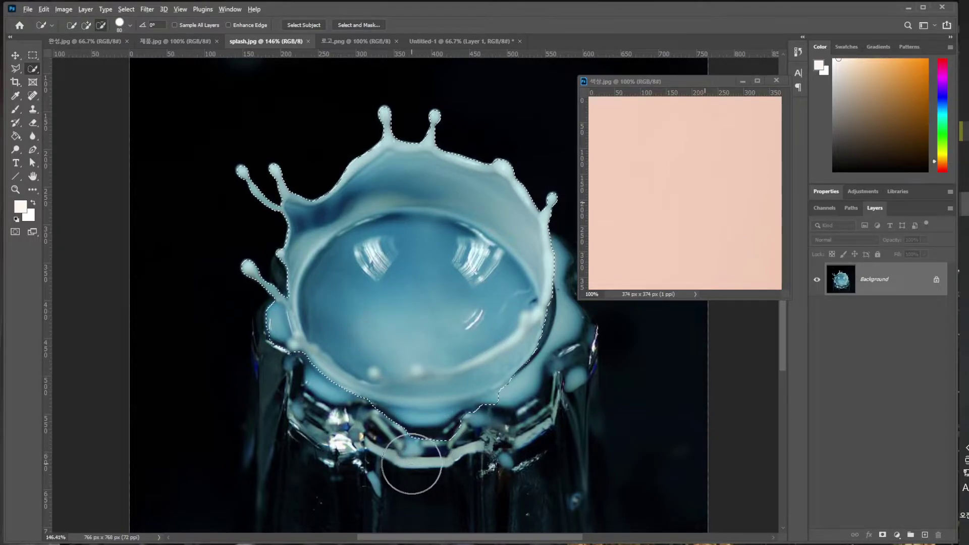
pyautogui.moveTo(416, 458)
pyautogui.mouseDown()
pyautogui.moveTo(393, 456)
pyautogui.moveTo(433, 428)
pyautogui.moveTo(502, 434)
pyautogui.moveTo(520, 411)
pyautogui.mouseUp()
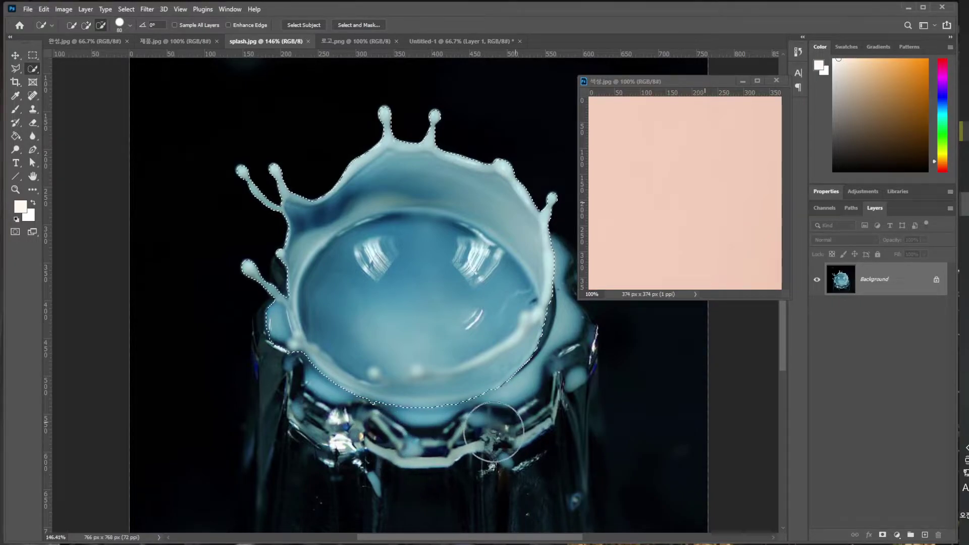
pyautogui.moveTo(263, 384)
pyautogui.mouseDown()
pyautogui.moveTo(253, 336)
pyautogui.moveTo(297, 401)
pyautogui.mouseUp()
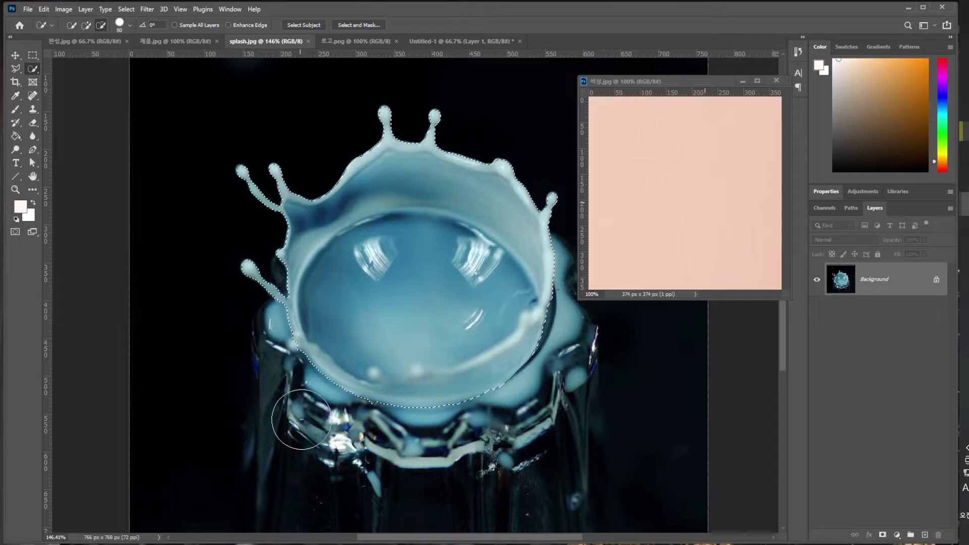
# - Start Select and Mask on the splash selection and make the overlay preview pinkish red at 100% opacity
pyautogui.click(126, 9)
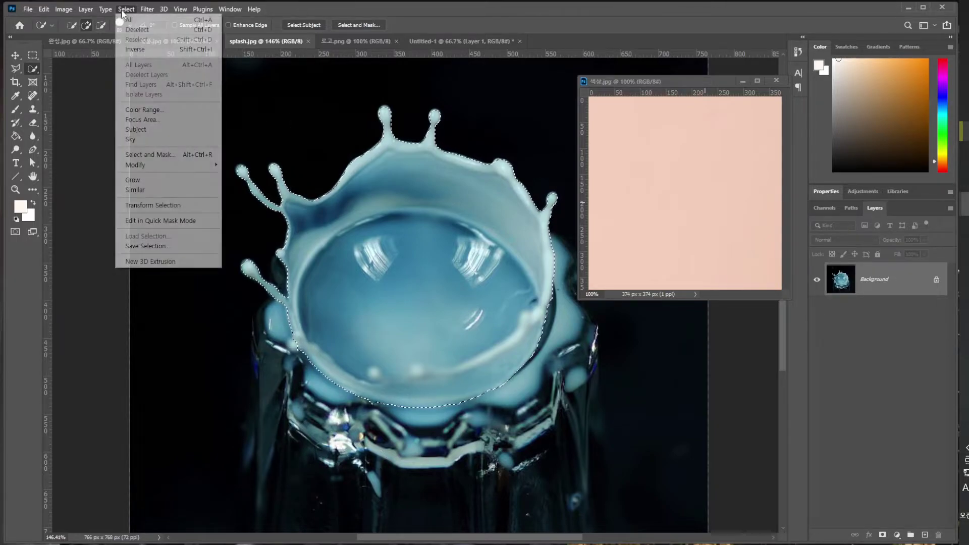
pyautogui.click(183, 157)
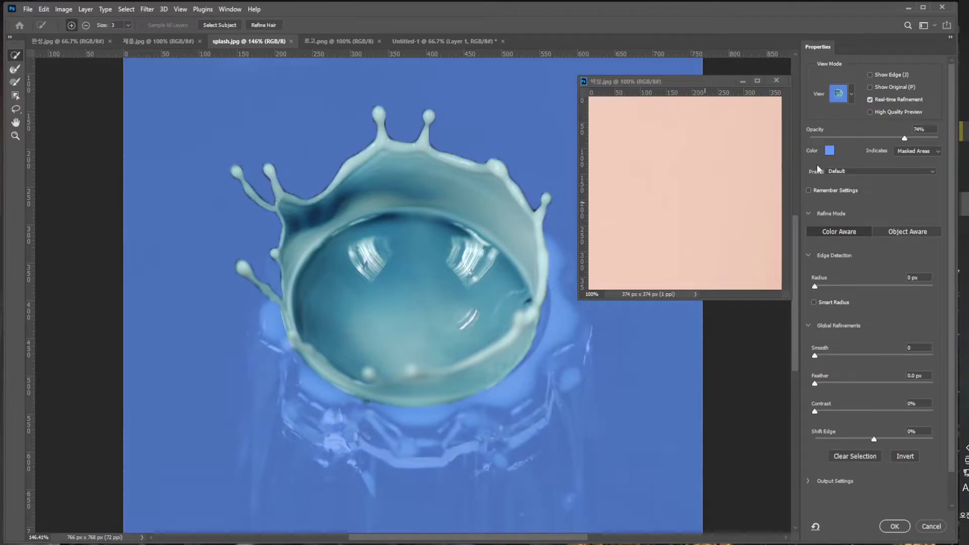
pyautogui.click(839, 94)
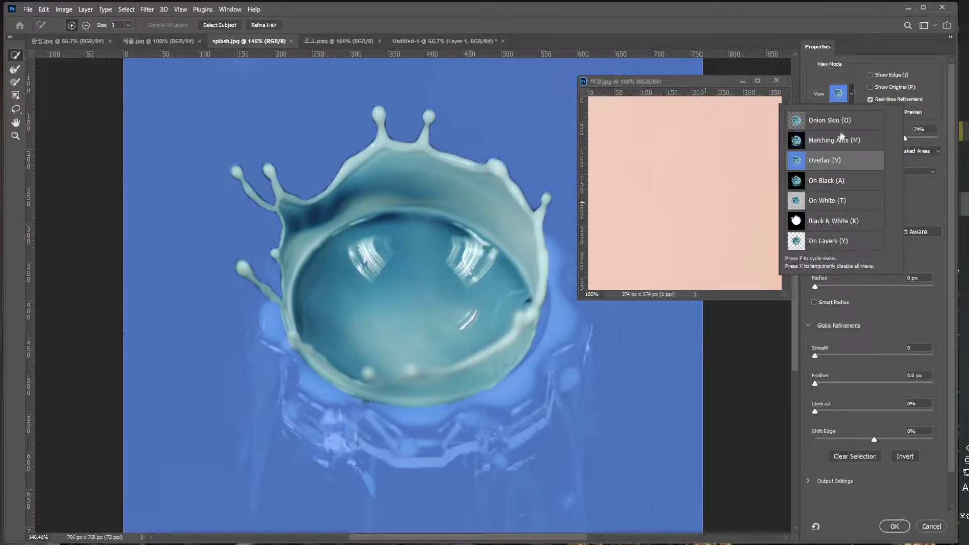
pyautogui.click(844, 96)
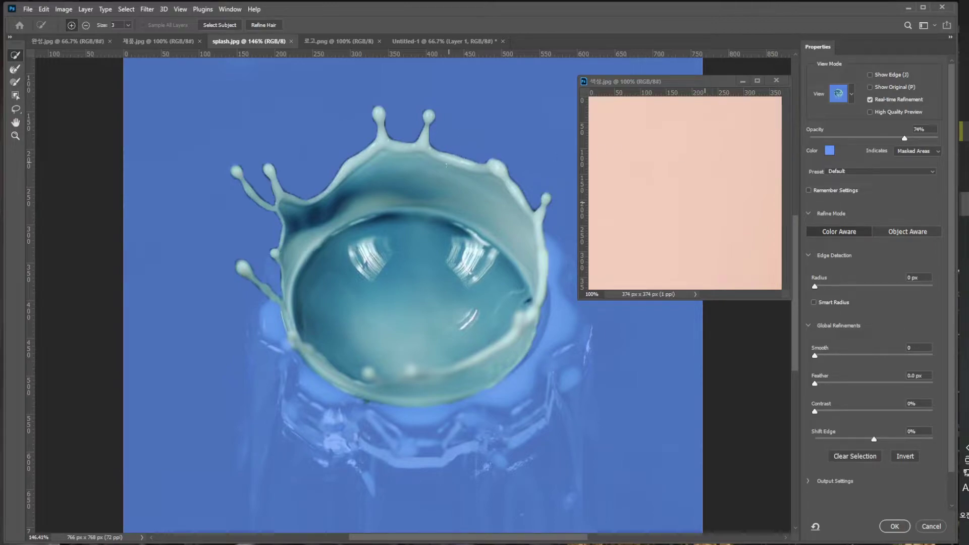
pyautogui.click(828, 153)
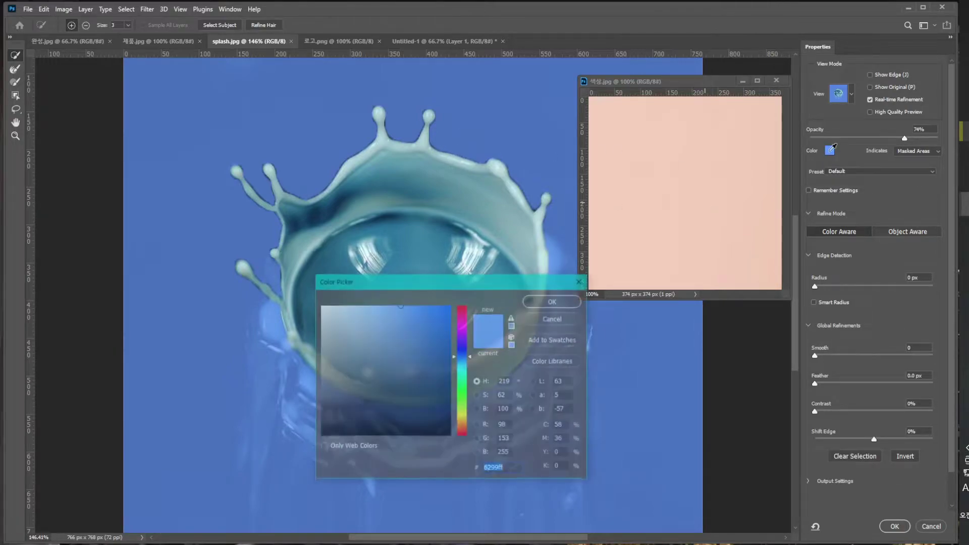
pyautogui.moveTo(463, 354); pyautogui.dragTo(465, 322)
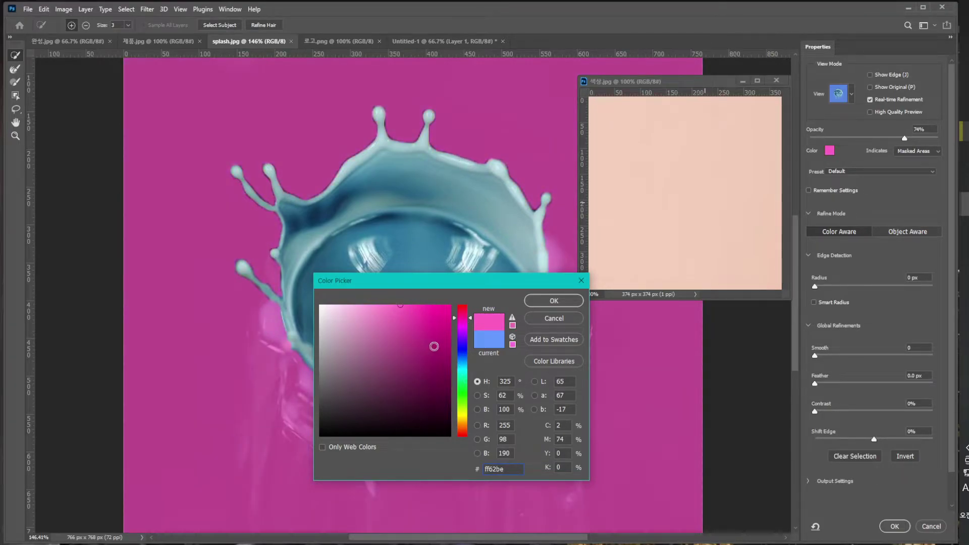
pyautogui.click(459, 402)
pyautogui.click(458, 435)
pyautogui.moveTo(461, 394); pyautogui.dragTo(470, 312)
pyautogui.click(553, 302)
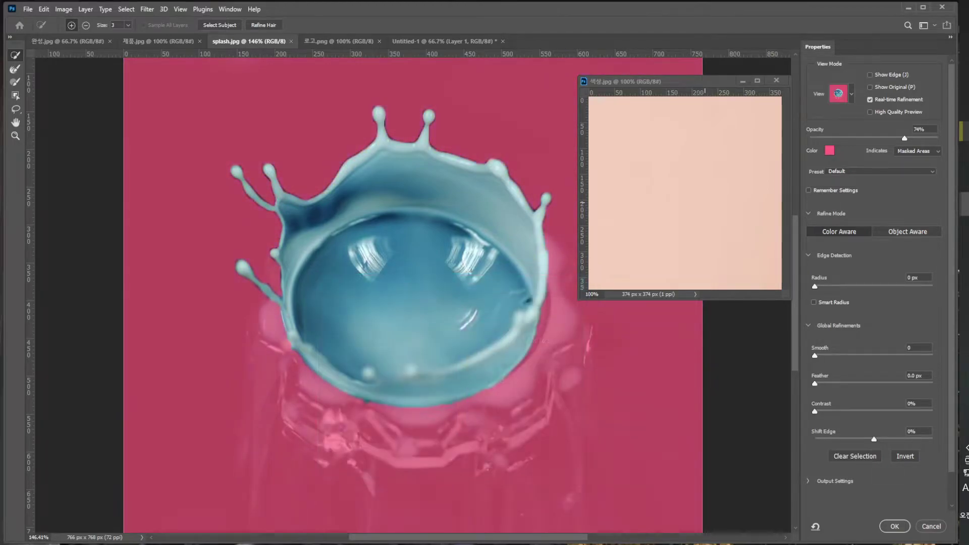
pyautogui.moveTo(905, 138); pyautogui.dragTo(939, 138)
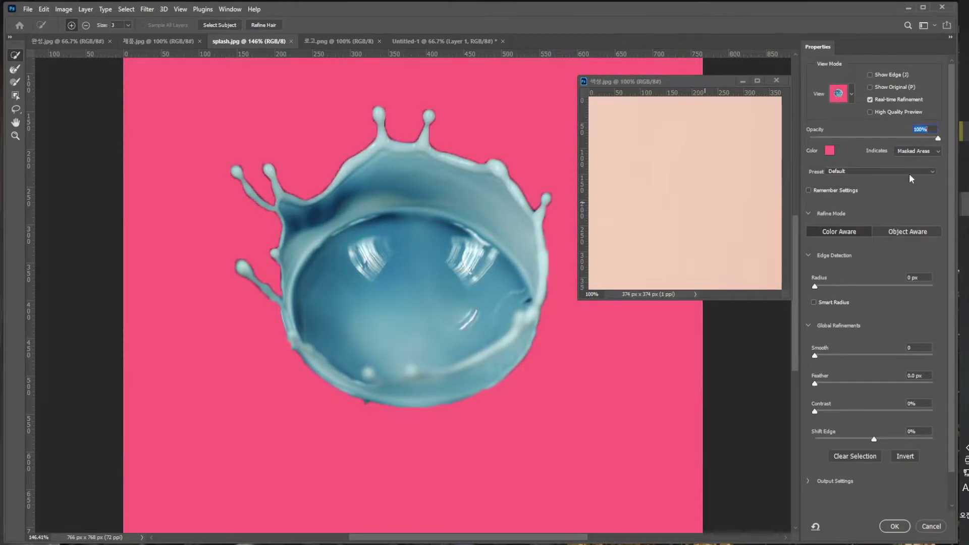
# - Refine the splash edge with radius 4 px, smooth 14 and shift edge -35%
pyautogui.click(825, 286)
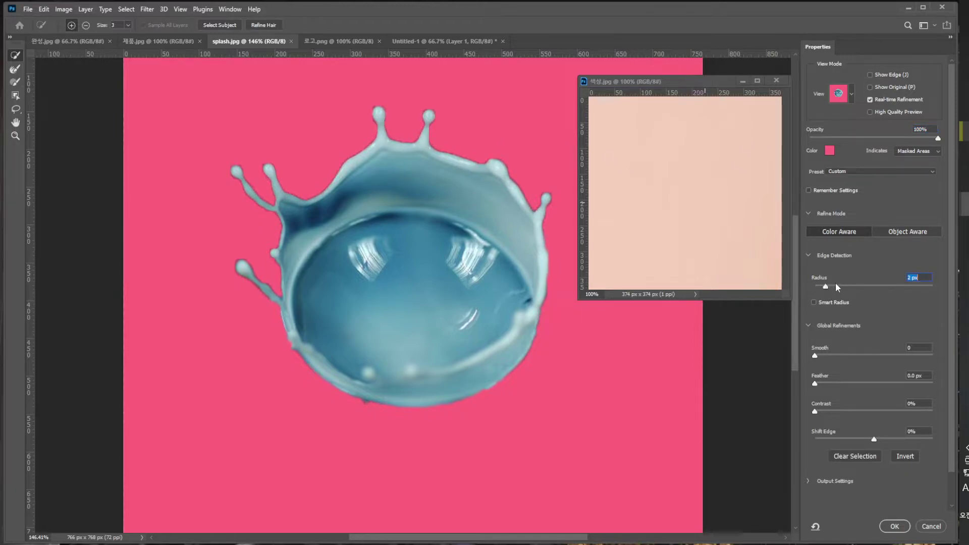
pyautogui.click(841, 285)
pyautogui.moveTo(820, 356); pyautogui.dragTo(830, 356)
pyautogui.click(868, 439)
pyautogui.moveTo(859, 441)
pyautogui.mouseDown()
pyautogui.moveTo(847, 441)
pyautogui.moveTo(875, 446)
pyautogui.moveTo(855, 446)
pyautogui.mouseUp()
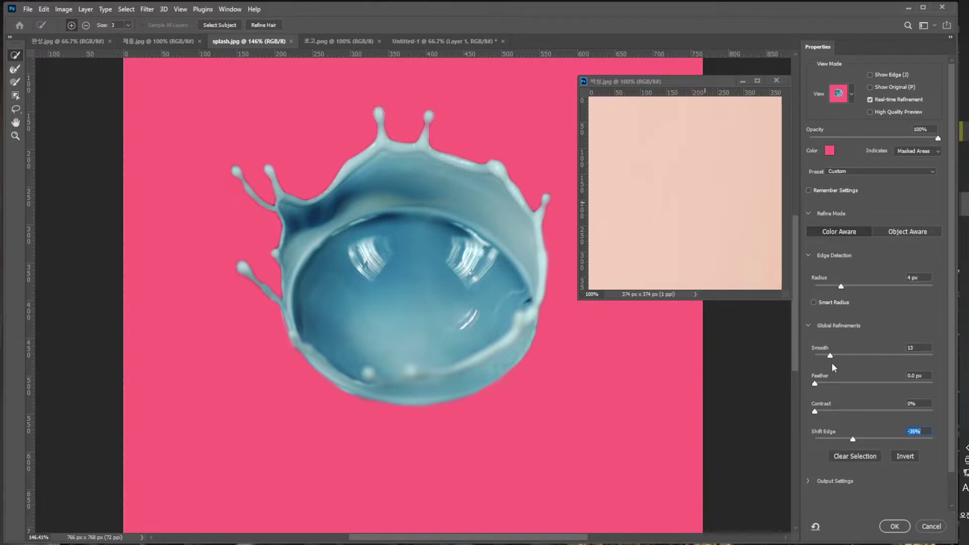
pyautogui.moveTo(831, 354); pyautogui.dragTo(832, 354)
# - Brush the dark remnant between the two upper-left droplets out of the selection and set the edge radius to 0 px
pyautogui.hotkey('ctrl', '+')
pyautogui.hotkey('ctrl', '+')
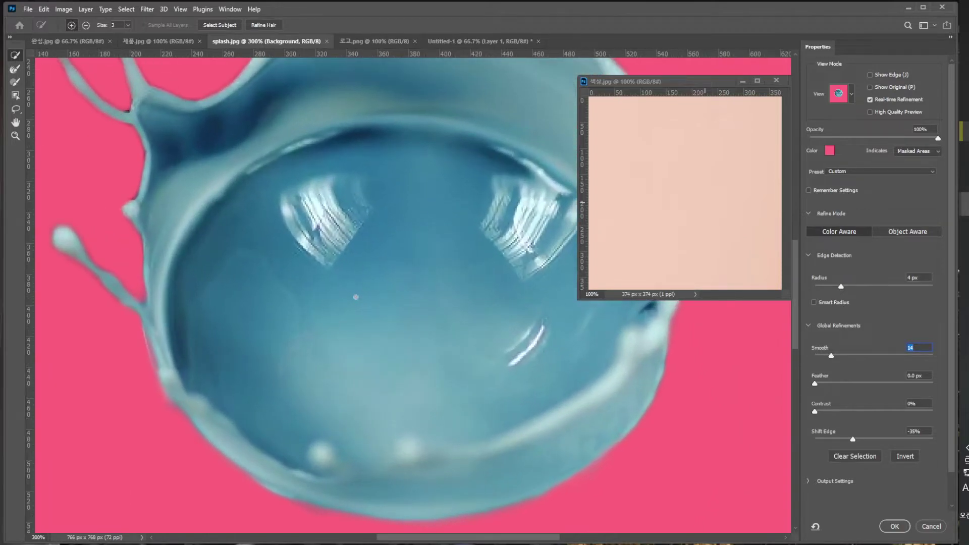
pyautogui.moveTo(229, 248); pyautogui.dragTo(378, 374)
pyautogui.hotkey('ctrl', '+')
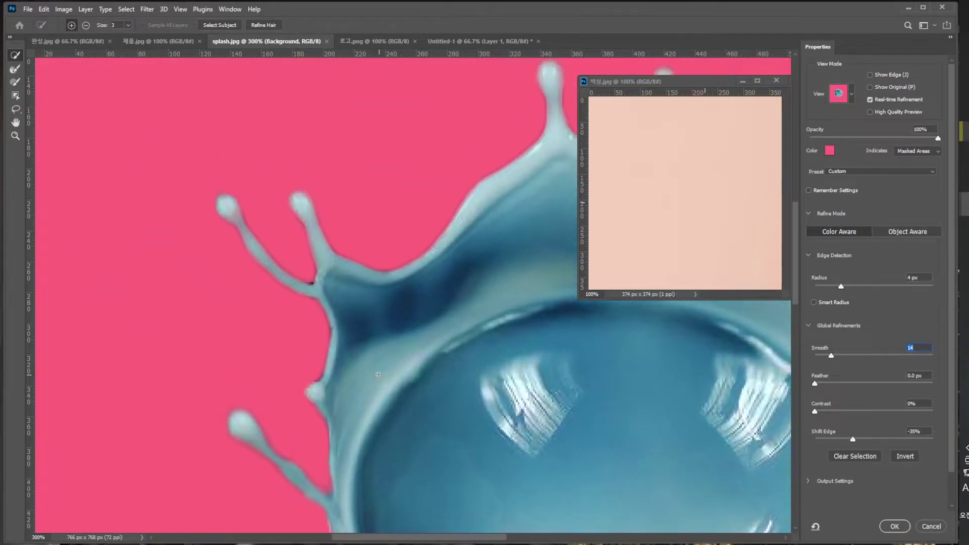
pyautogui.click(15, 68)
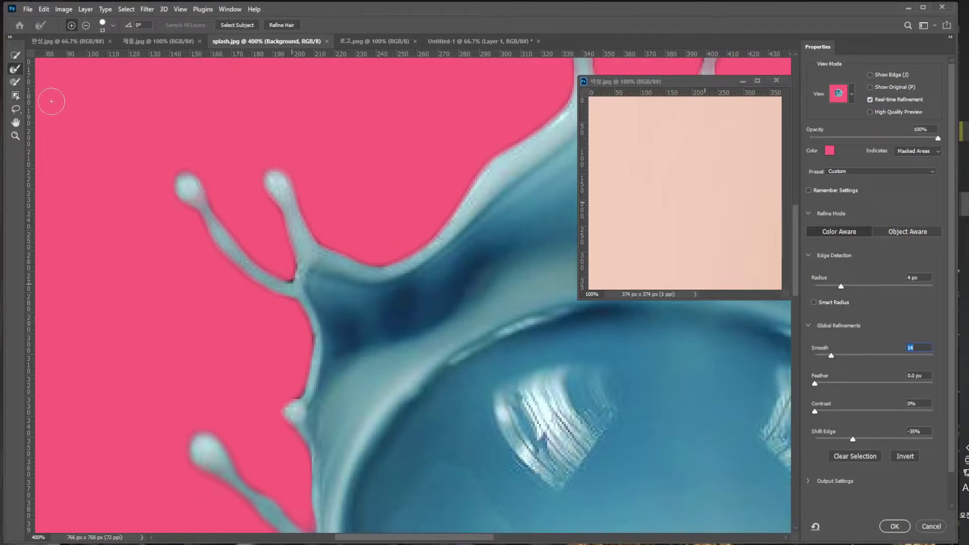
pyautogui.click(15, 82)
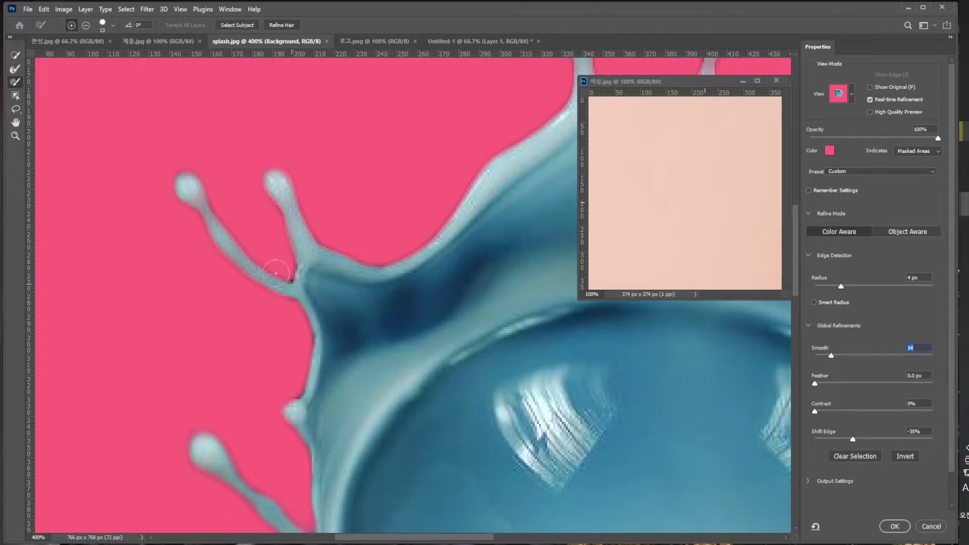
pyautogui.press('alt')
pyautogui.write('0')
pyautogui.press('Tab')
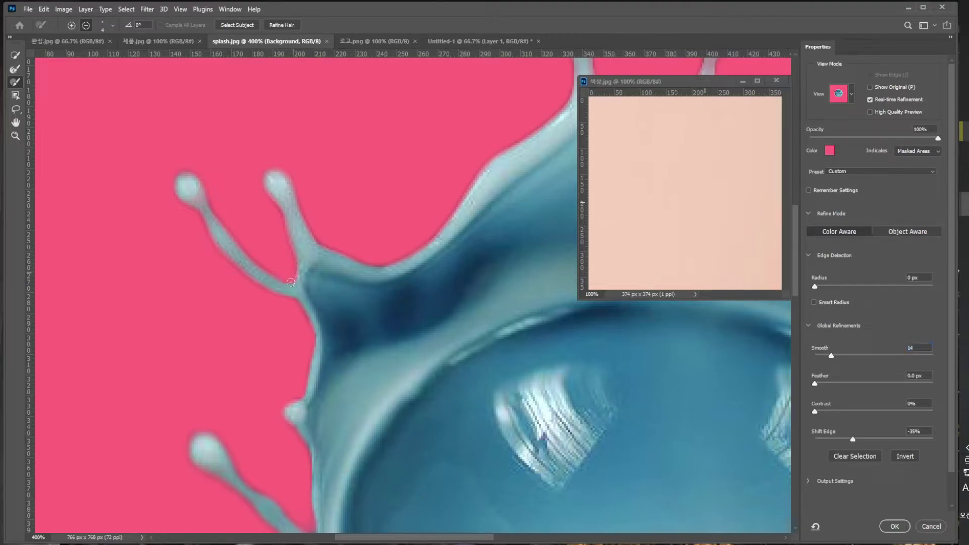
# - Follow the splash outline from the left rim round to the right droplet and remove leftover dark fringe from the selection
pyautogui.moveTo(429, 486); pyautogui.dragTo(407, 231)
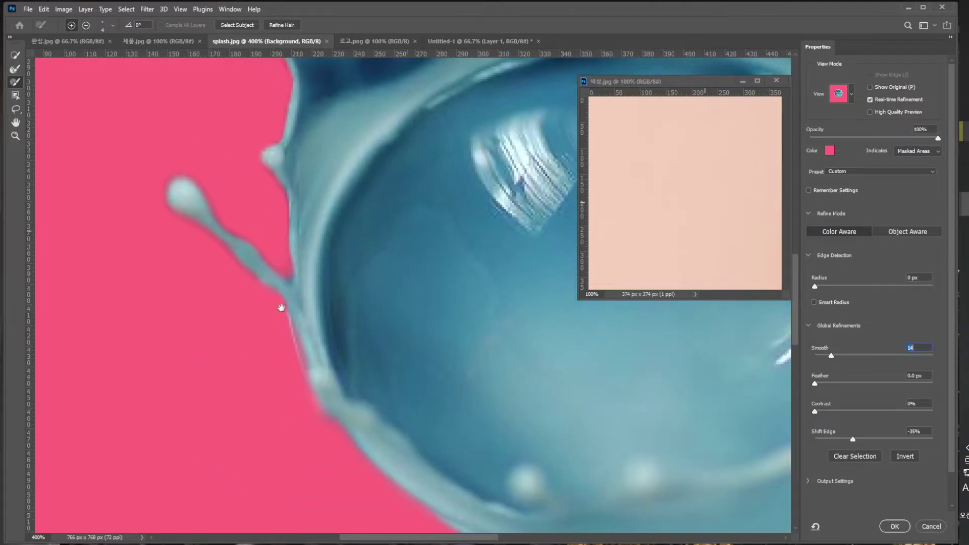
pyautogui.moveTo(472, 171); pyautogui.dragTo(318, 387)
pyautogui.moveTo(429, 157); pyautogui.dragTo(378, 291)
pyautogui.moveTo(507, 347)
pyautogui.mouseDown()
pyautogui.moveTo(249, 322)
pyautogui.moveTo(229, 310)
pyautogui.mouseUp()
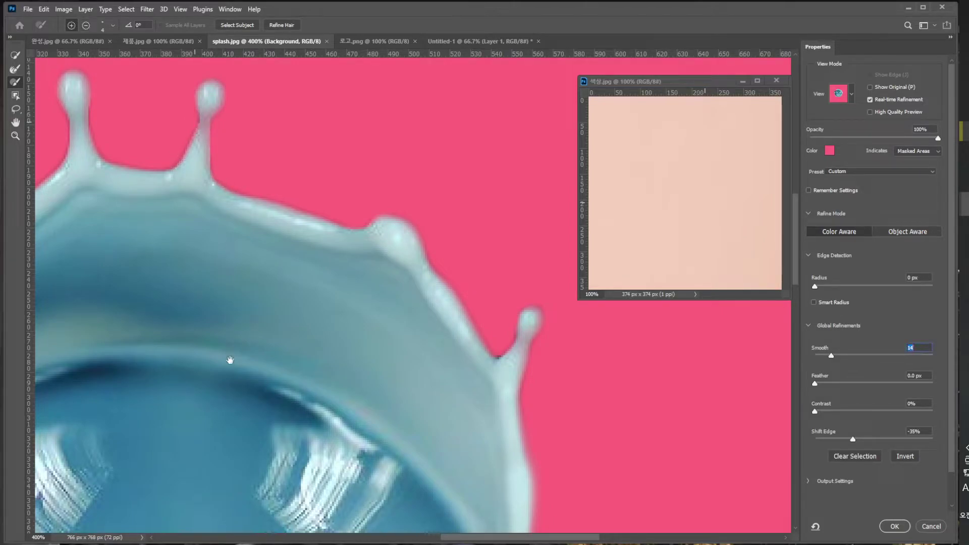
pyautogui.scroll(-4, 253, 323)
pyautogui.scroll(2, 354, 313)
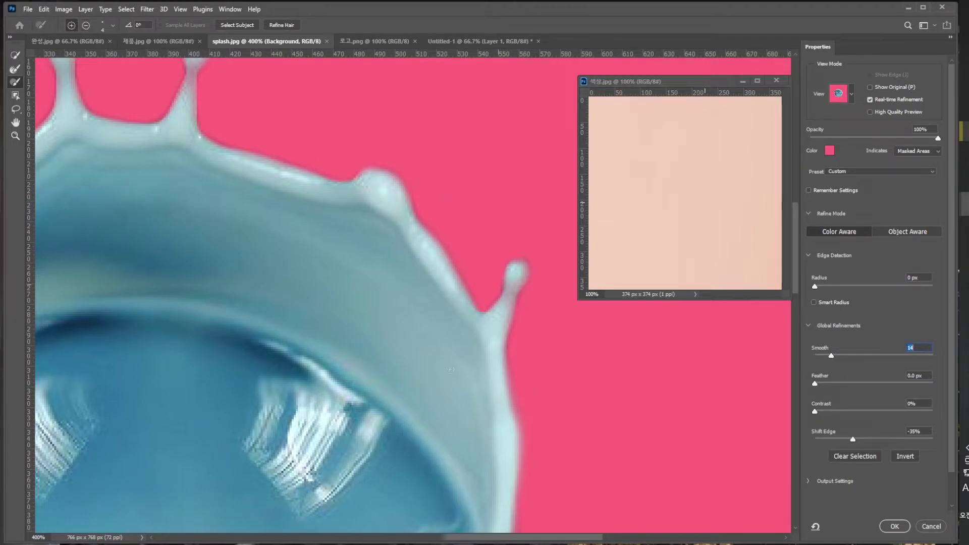
# - Brush the dark fringe off the dip in the upper-left rim and the tall droplet's stem, and apply the refined selection
pyautogui.scroll(-10, 402, 199)
pyautogui.hscroll(-5, 435, 263)
pyautogui.scroll(12, 303, 379)
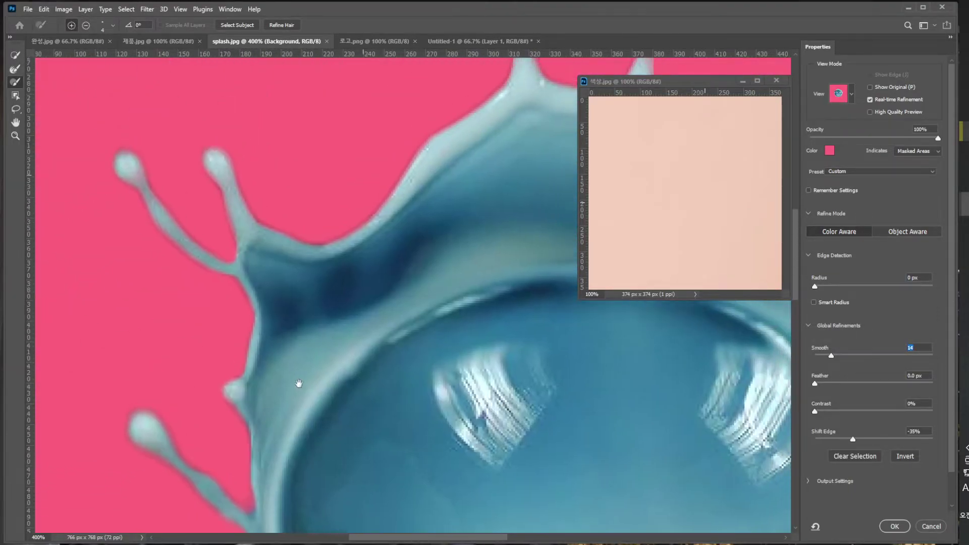
pyautogui.press('alt')
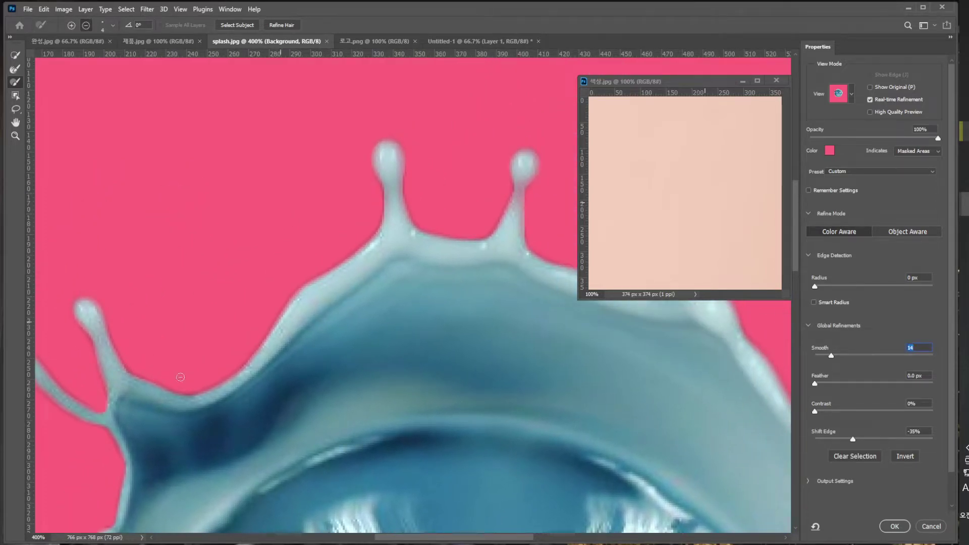
pyautogui.moveTo(196, 390); pyautogui.dragTo(175, 385)
pyautogui.moveTo(381, 190); pyautogui.dragTo(383, 202)
pyautogui.press('Return')
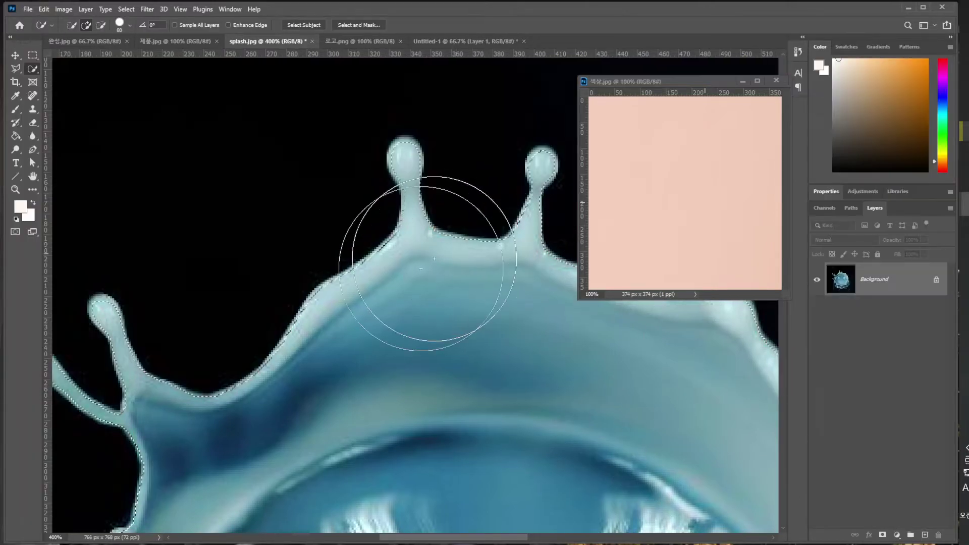
pyautogui.scroll(-5, 448, 368)
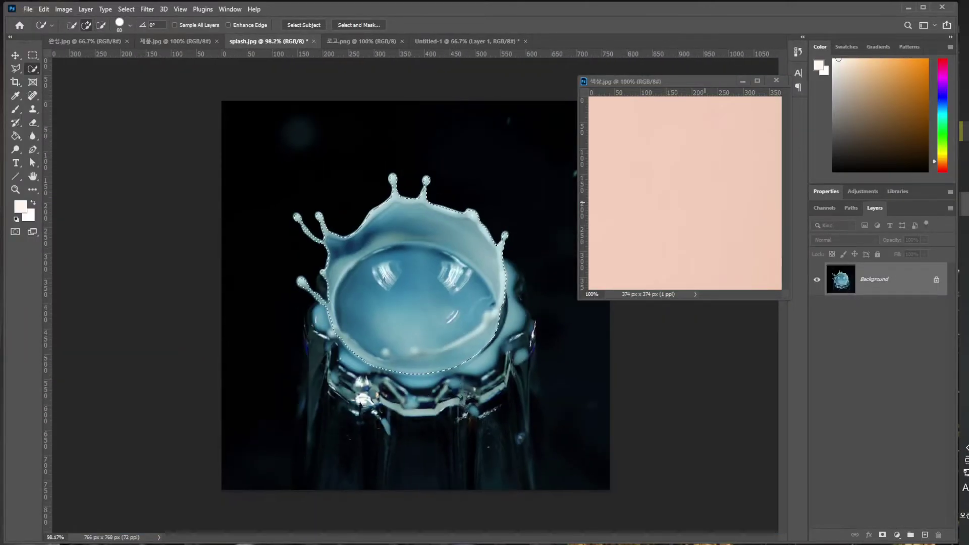
# - Mask the splash down to the selection and copy the cutout into Untitled-1, closing splash.jpg
pyautogui.click(882, 534)
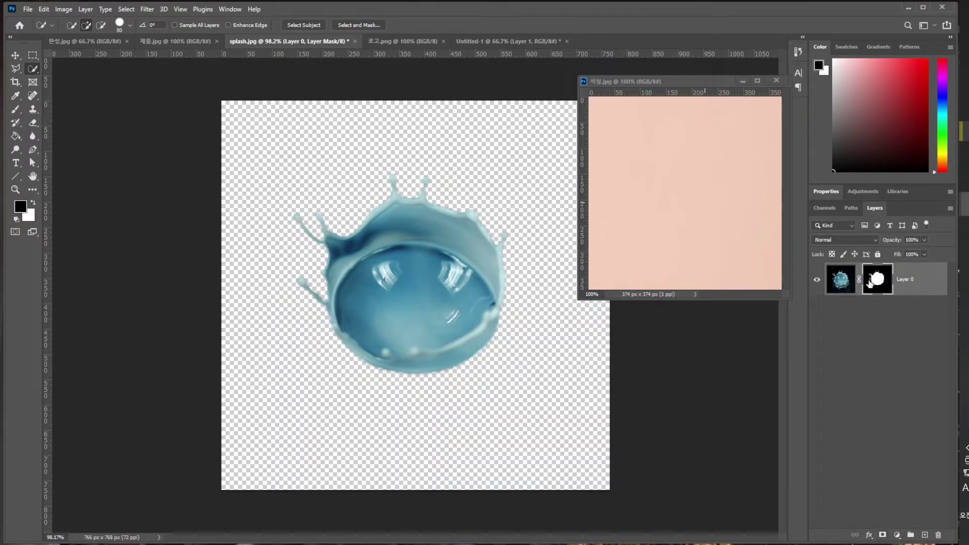
pyautogui.click(15, 55)
pyautogui.moveTo(270, 44); pyautogui.dragTo(588, 212)
pyautogui.click(402, 43)
pyautogui.moveTo(676, 399); pyautogui.dragTo(419, 323)
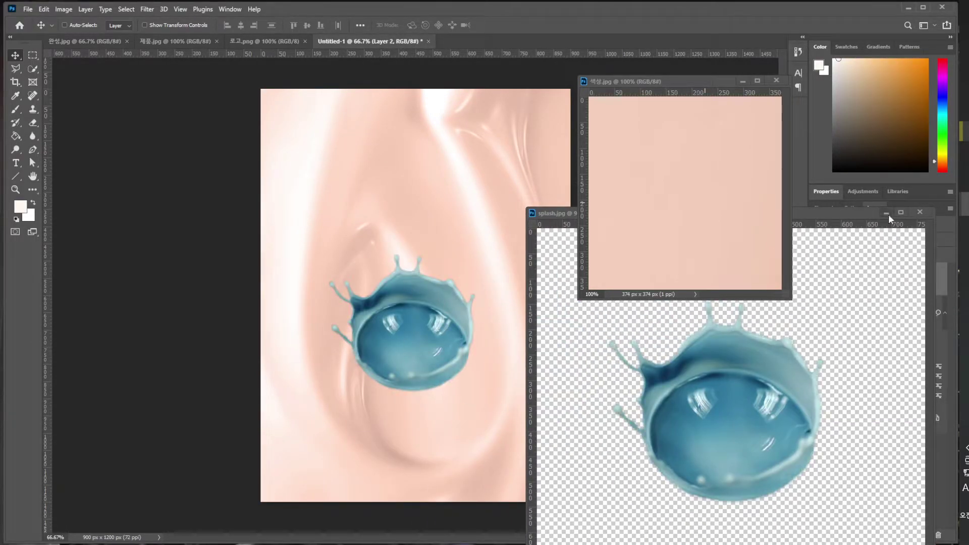
pyautogui.click(920, 212)
pyautogui.click(474, 208)
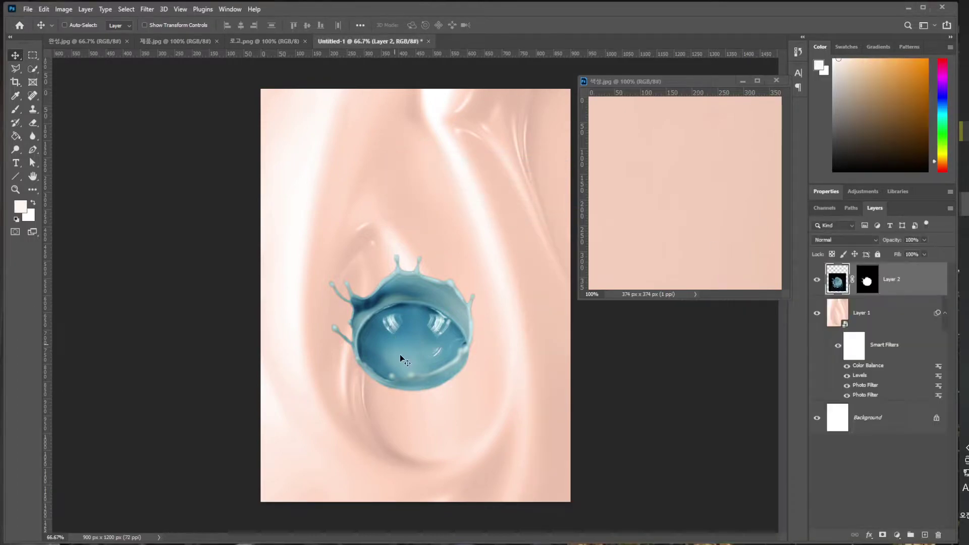
# - Scale the splash up to about 136% in the lower half of the canvas and convert its layer to a smart object
pyautogui.moveTo(413, 329); pyautogui.dragTo(423, 380)
pyautogui.hotkey('ctrl', 't')
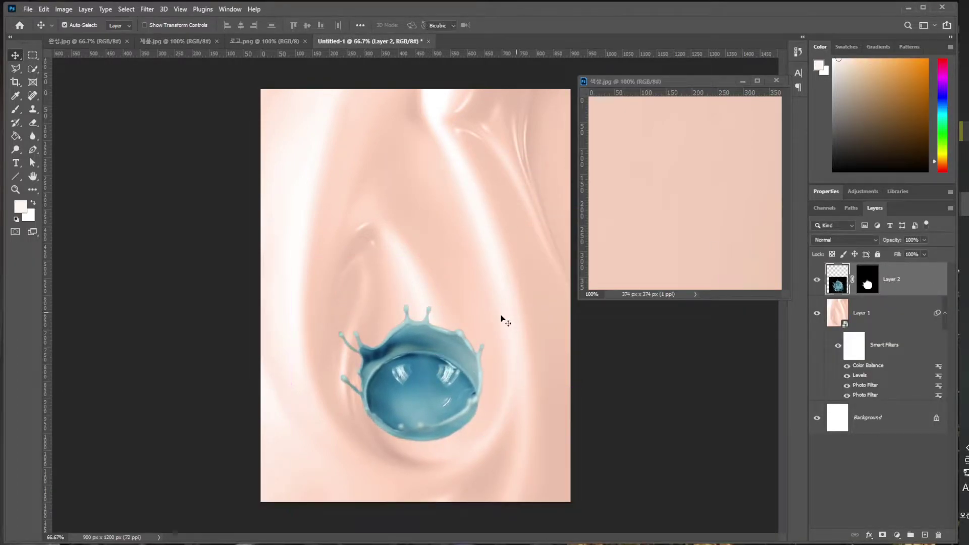
pyautogui.moveTo(553, 255); pyautogui.dragTo(601, 207)
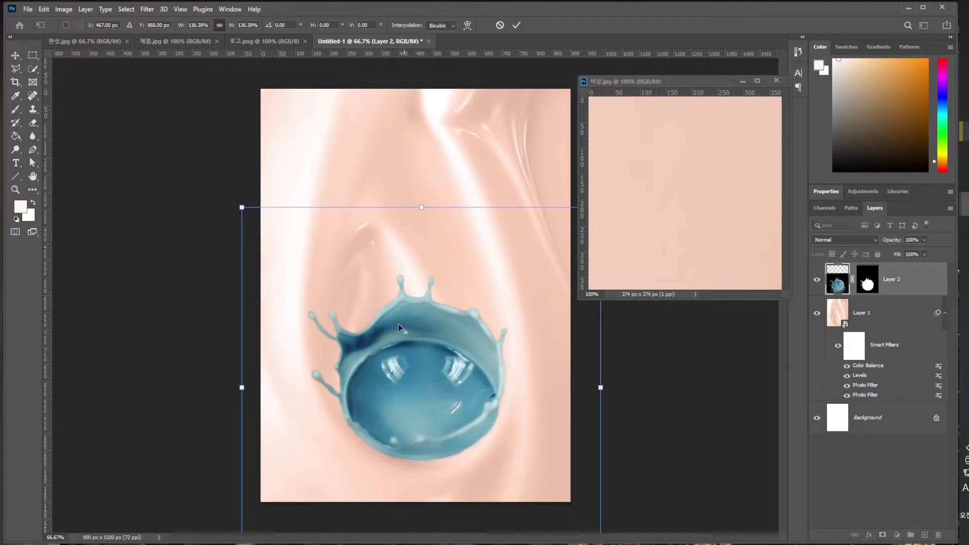
pyautogui.press('Return')
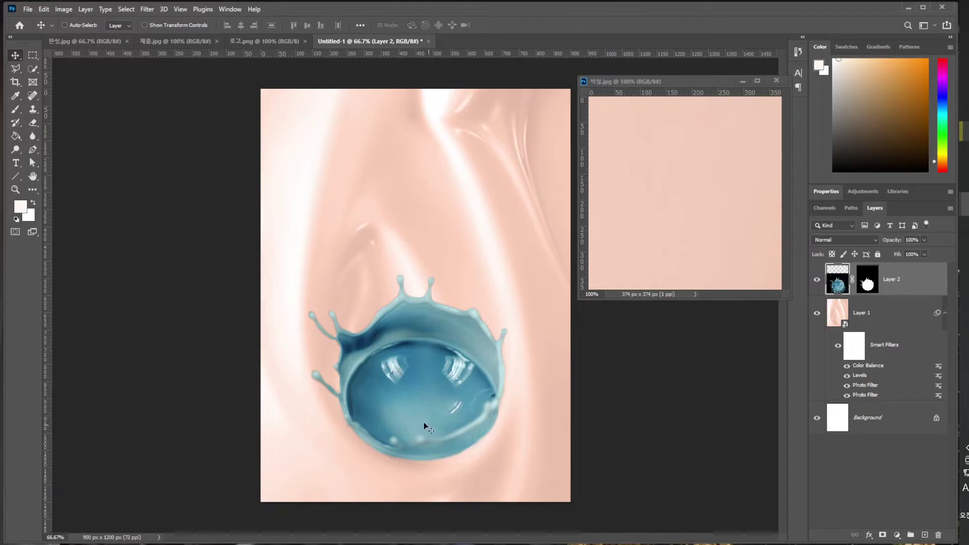
pyautogui.rightClick(904, 278)
pyautogui.click(818, 267)
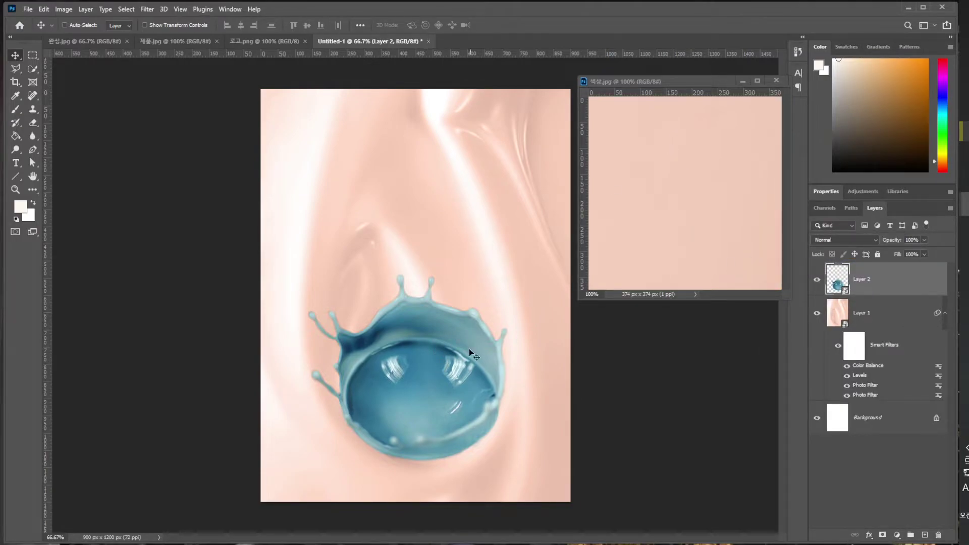
# - Apply a Photo Filter to the splash at full density, using the pink sampled from the color reference image
pyautogui.click(66, 9)
pyautogui.moveTo(83, 36)
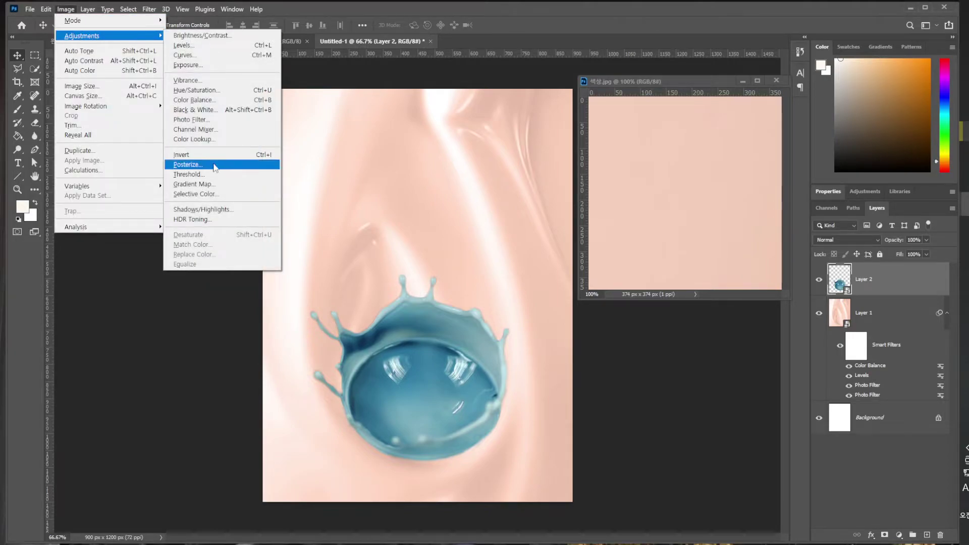
pyautogui.click(191, 120)
pyautogui.click(661, 381)
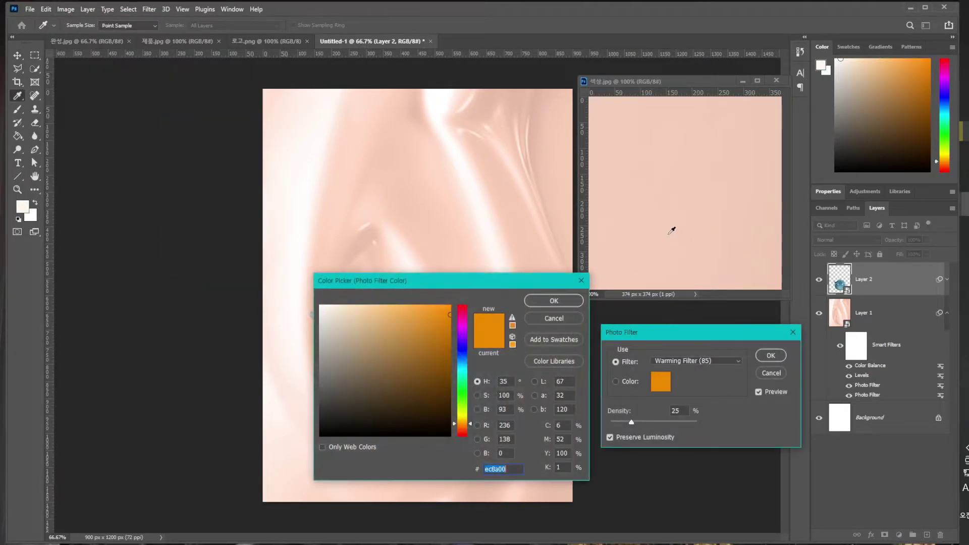
pyautogui.click(665, 229)
pyautogui.click(556, 301)
pyautogui.moveTo(640, 423); pyautogui.dragTo(710, 422)
pyautogui.click(771, 356)
pyautogui.press('v')
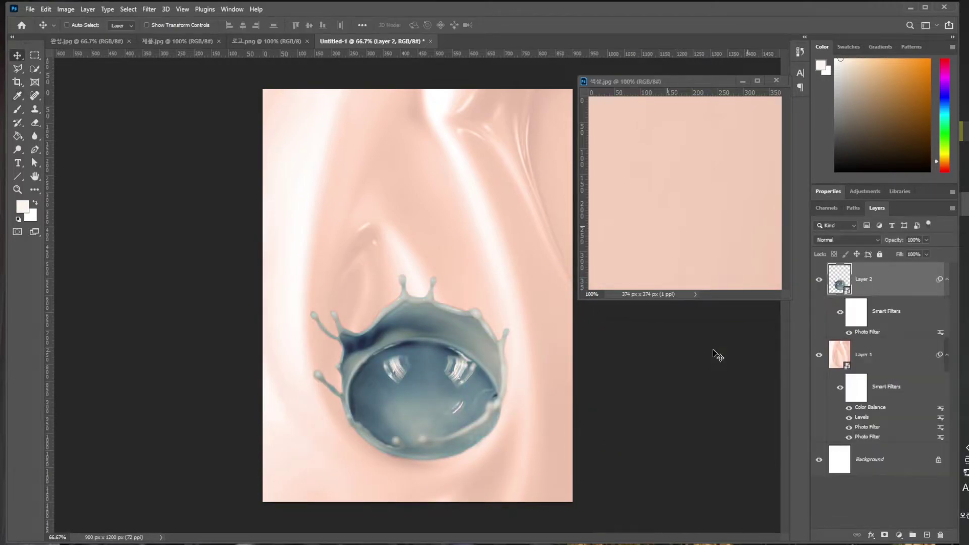
# - Add a second full-density Photo Filter to the splash with the color sampled from the pink reference image
pyautogui.click(79, 10)
pyautogui.moveTo(66, 9)
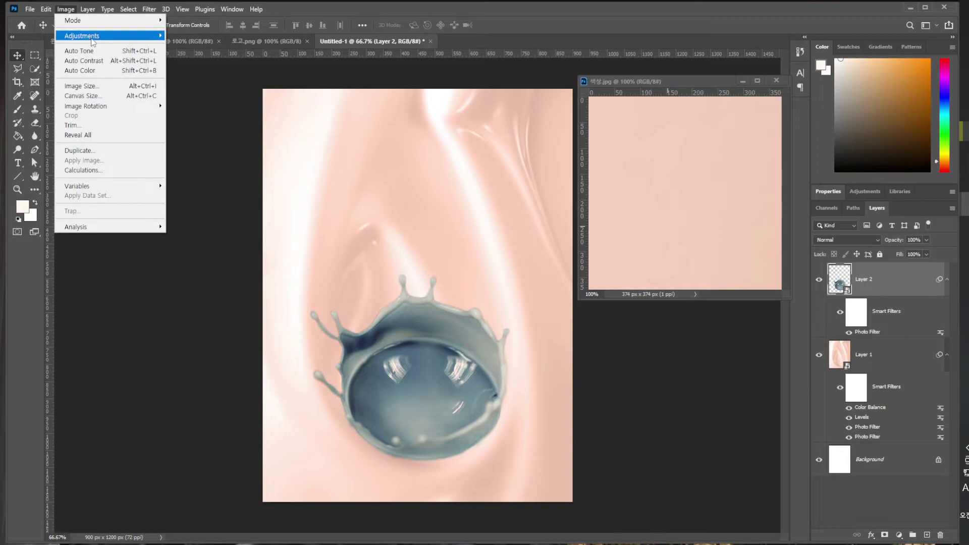
pyautogui.moveTo(82, 35)
pyautogui.click(213, 123)
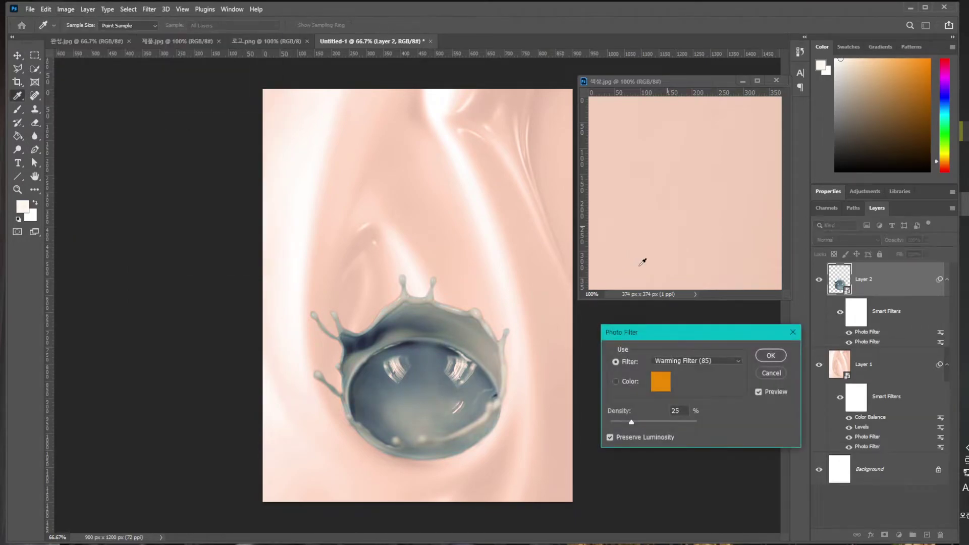
pyautogui.click(661, 381)
pyautogui.click(671, 225)
pyautogui.click(554, 301)
pyautogui.moveTo(666, 423); pyautogui.dragTo(704, 422)
pyautogui.click(771, 356)
pyautogui.press('v')
# - Add a third Photo Filter to the splash with reference color f3cebc at 100% density
pyautogui.click(66, 9)
pyautogui.moveTo(82, 36)
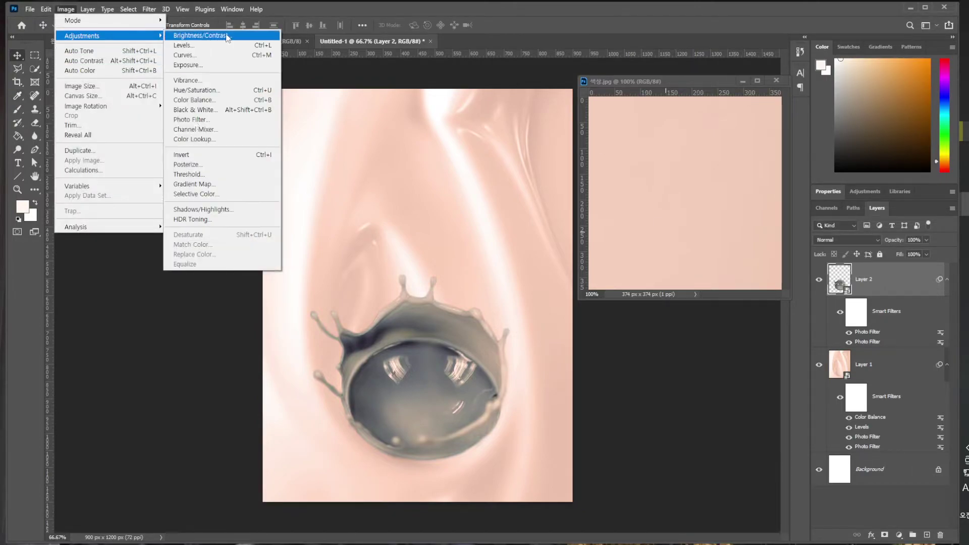
pyautogui.click(191, 119)
pyautogui.click(663, 382)
pyautogui.click(680, 250)
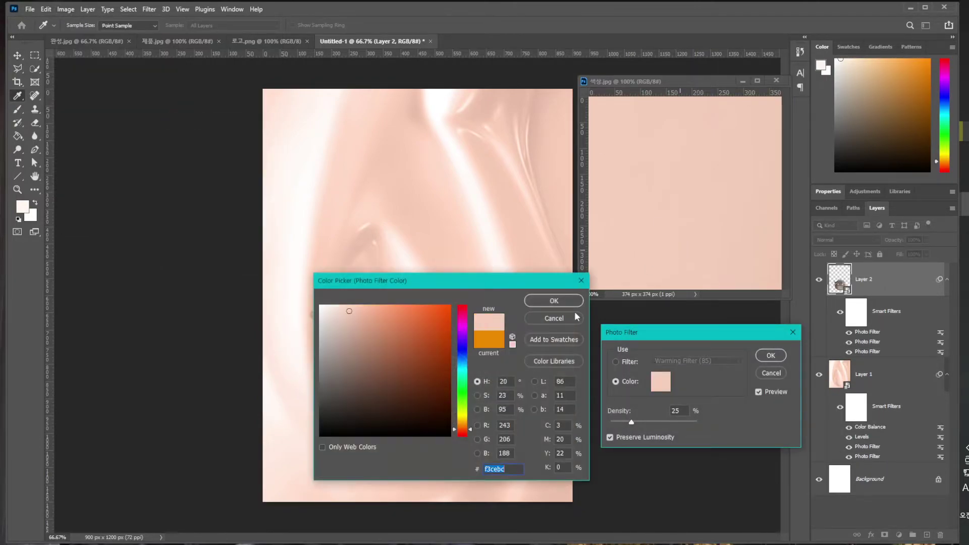
pyautogui.click(565, 300)
pyautogui.moveTo(674, 423); pyautogui.dragTo(715, 423)
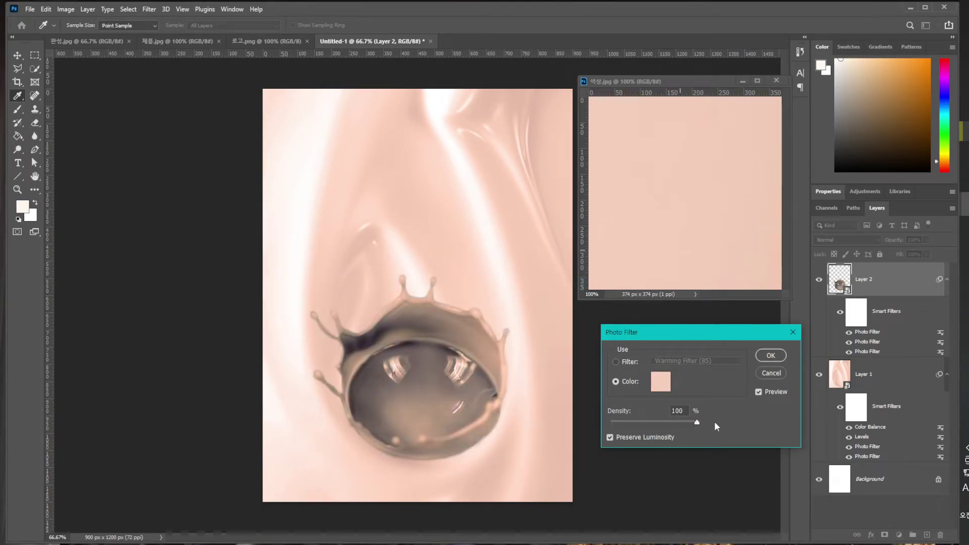
pyautogui.click(771, 356)
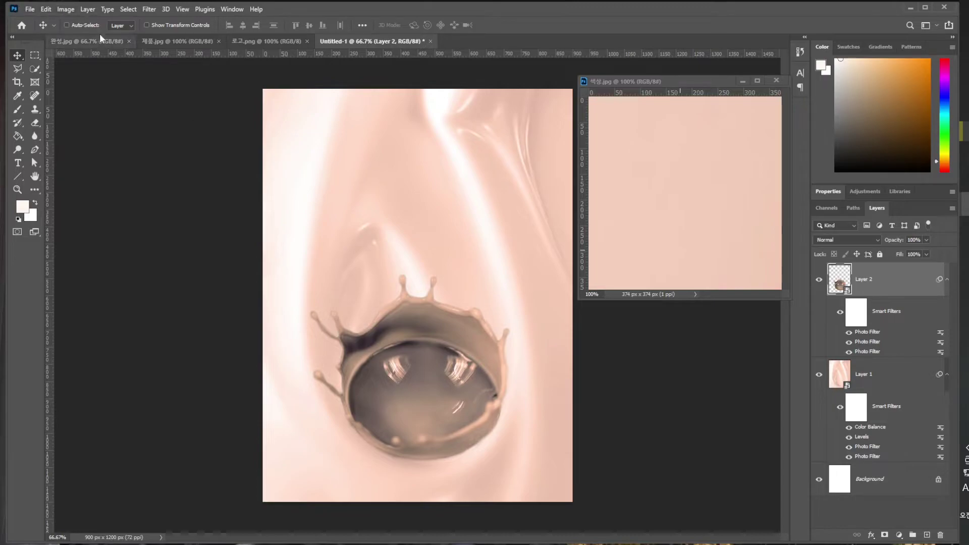
# - Add a fourth Photo Filter in the sampled reference pink at 100% density, compare its preview, and apply it with the preview off
pyautogui.click(65, 9)
pyautogui.moveTo(112, 36)
pyautogui.click(176, 120)
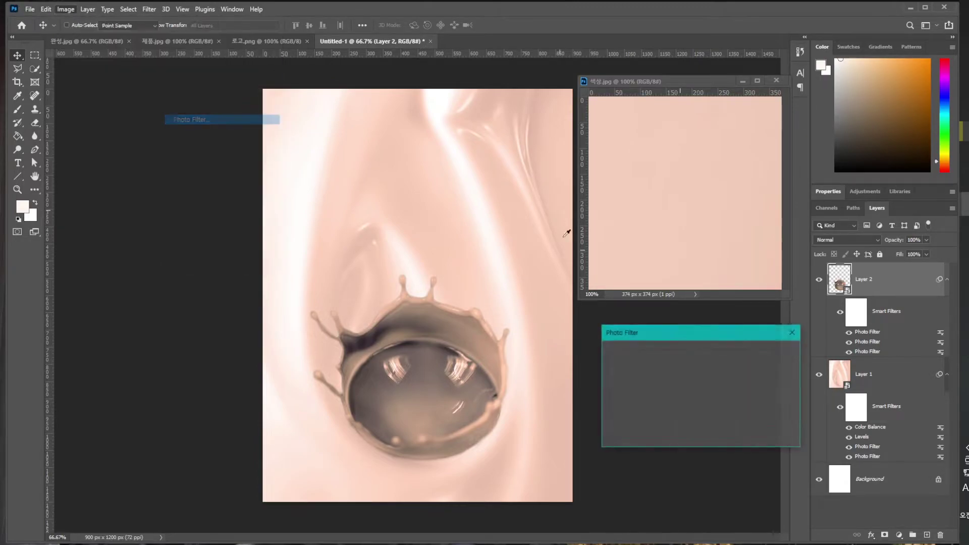
pyautogui.click(661, 381)
pyautogui.click(676, 233)
pyautogui.click(559, 301)
pyautogui.moveTo(631, 422); pyautogui.dragTo(722, 420)
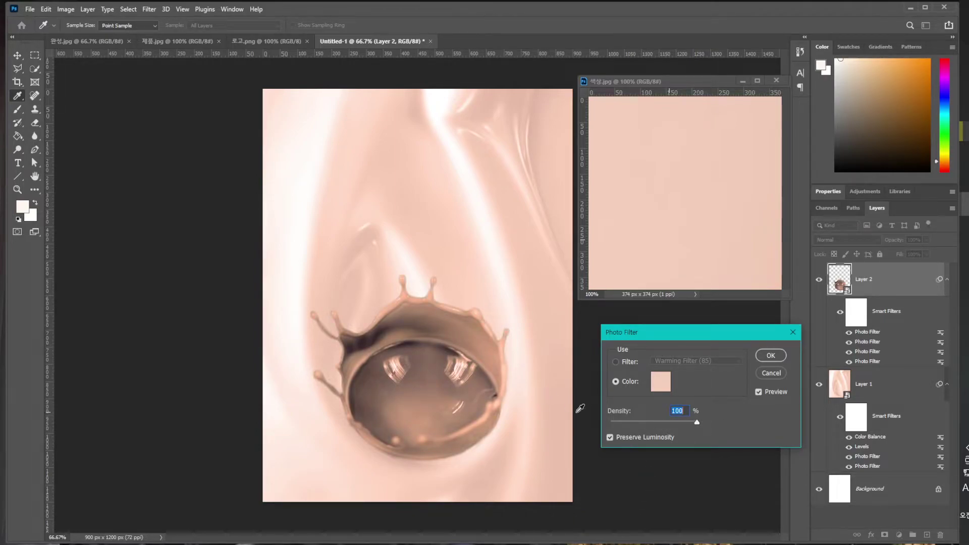
pyautogui.click(759, 392)
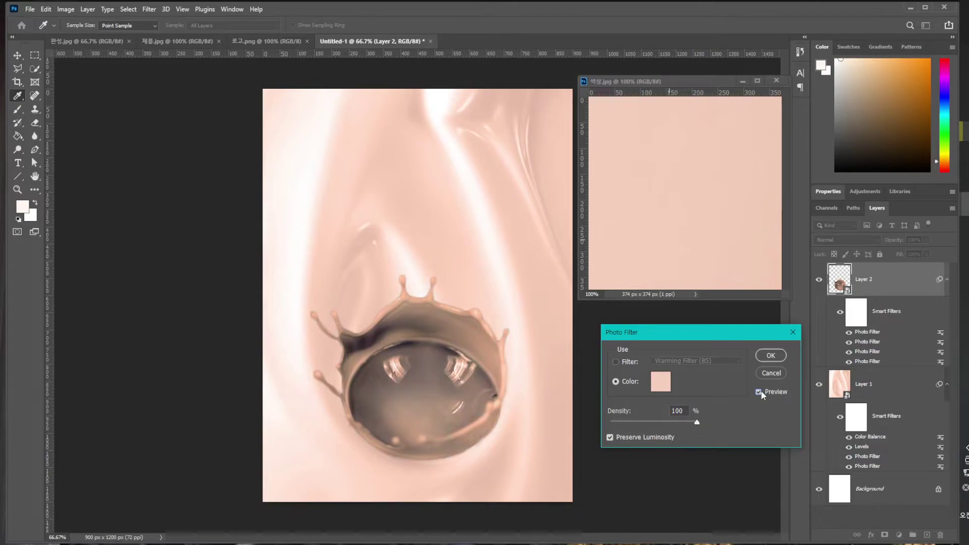
pyautogui.click(758, 392)
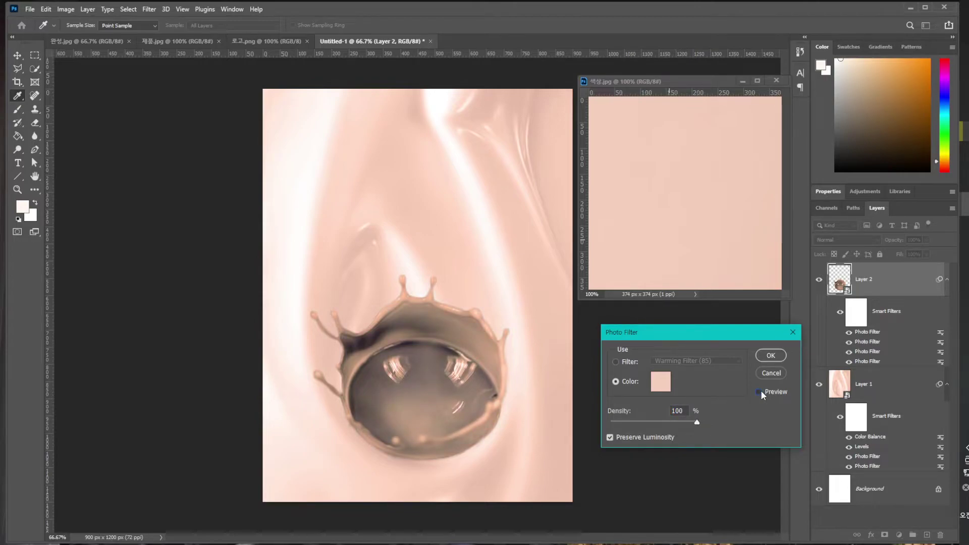
pyautogui.click(451, 405)
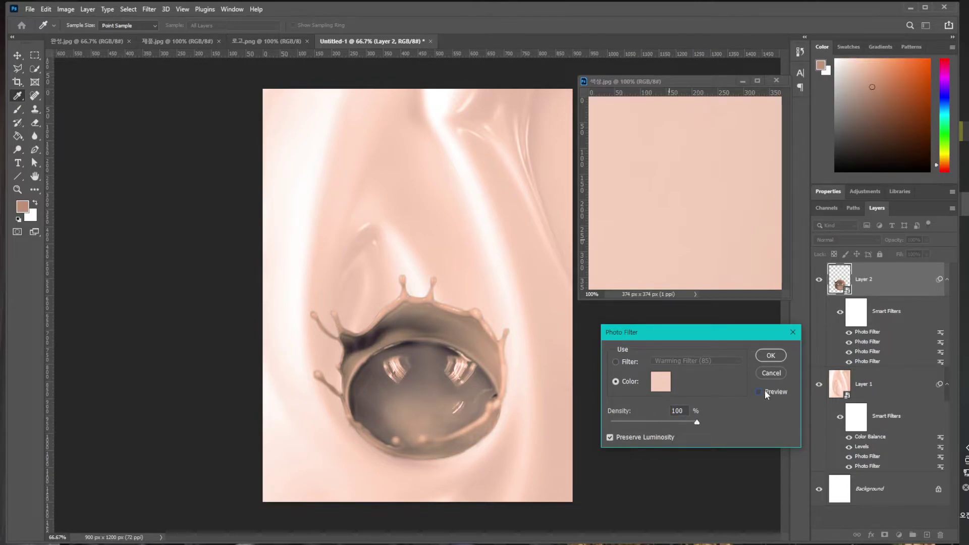
pyautogui.click(769, 356)
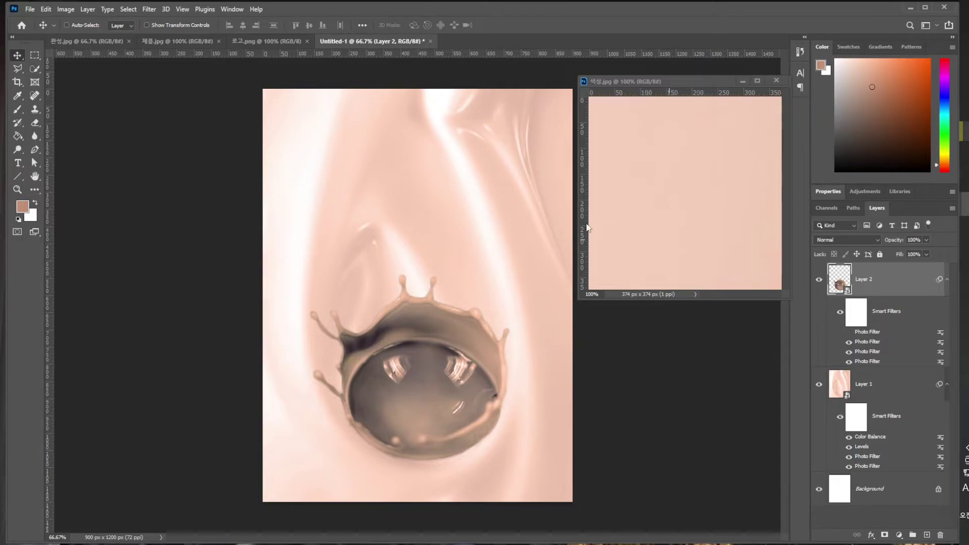
# - Brighten the splash with Levels, setting the white input to 226 and the midtones to 1.12
pyautogui.hotkey('ctrl', 'l')
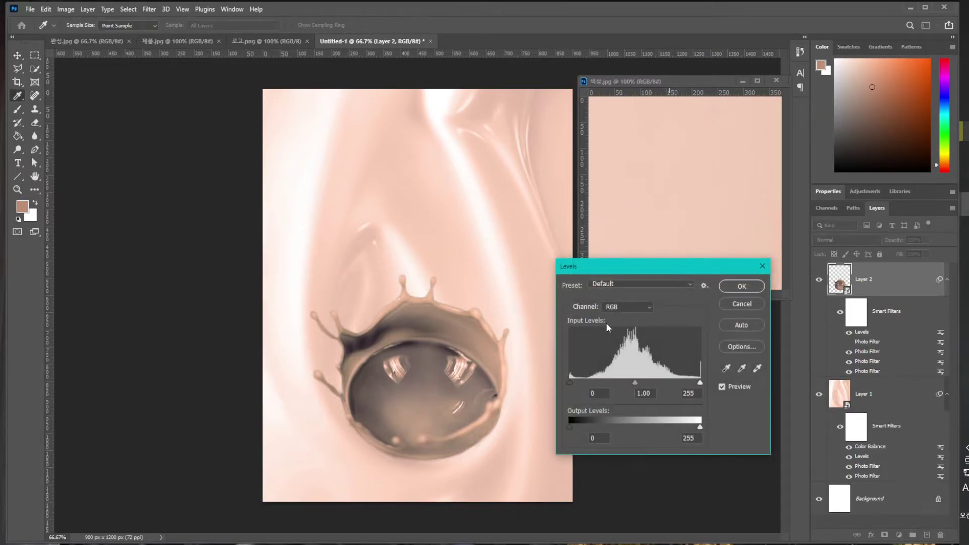
pyautogui.moveTo(700, 382); pyautogui.dragTo(623, 389)
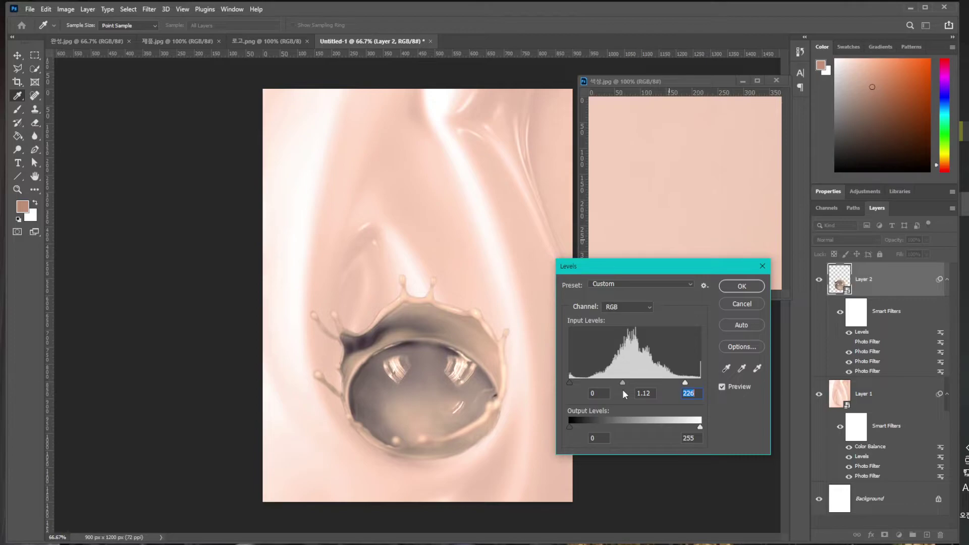
pyautogui.hotkey('shift', 'Tab')
pyautogui.hotkey('ctrl', '2')
pyautogui.moveTo(453, 304)
pyautogui.mouseDown()
pyautogui.moveTo(425, 302)
pyautogui.moveTo(469, 314)
pyautogui.mouseUp()
pyautogui.moveTo(465, 268); pyautogui.dragTo(454, 263)
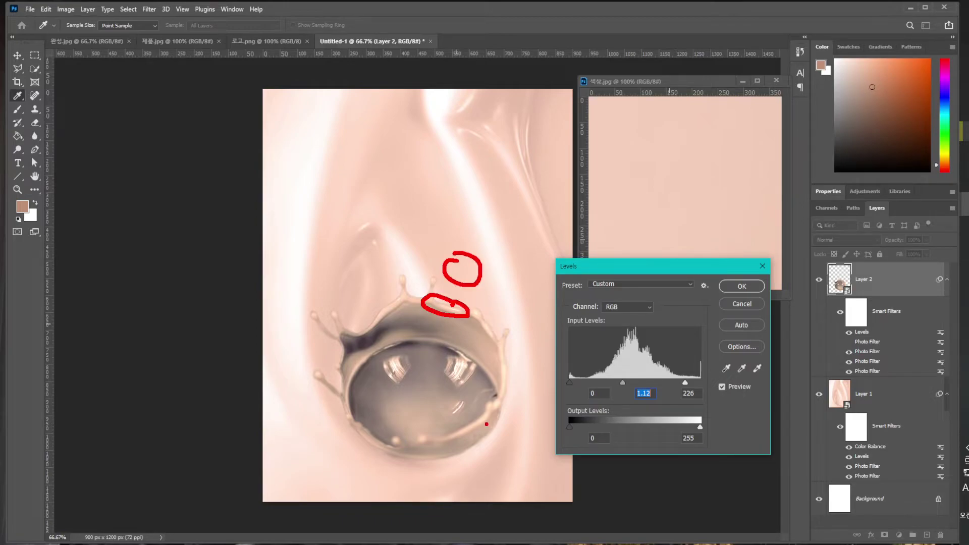
pyautogui.press('Escape')
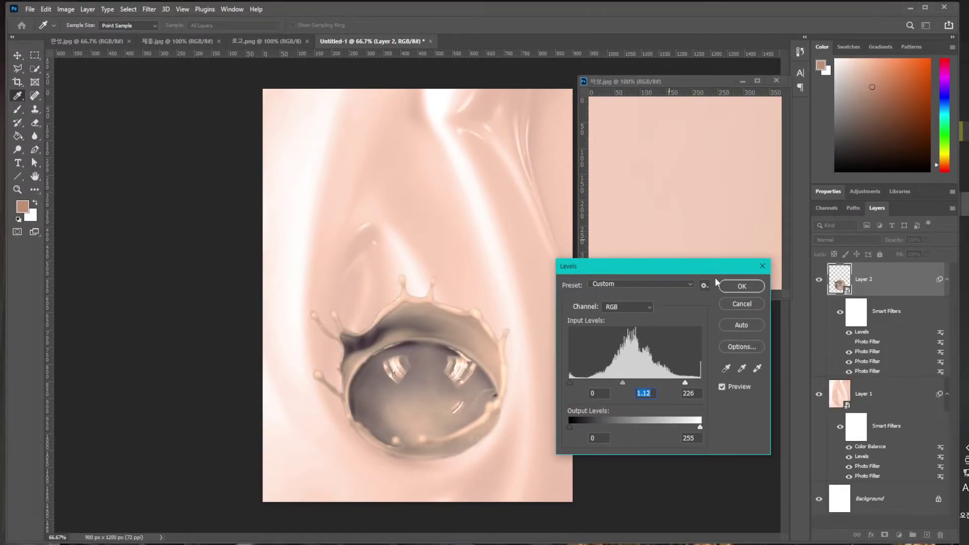
pyautogui.click(964, 168)
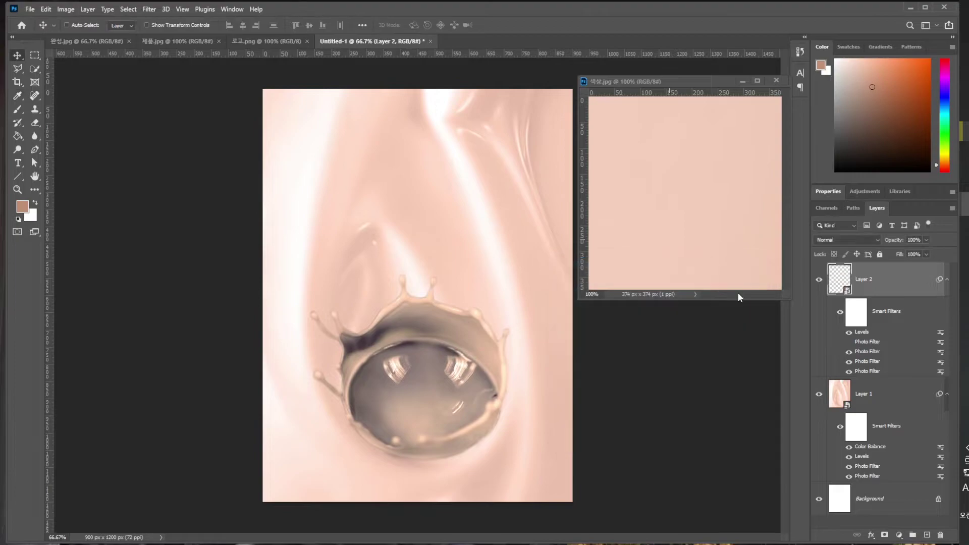
# - Apply a Color Balance adjustment to the splash's midtones
pyautogui.hotkey('ctrl', 'b')
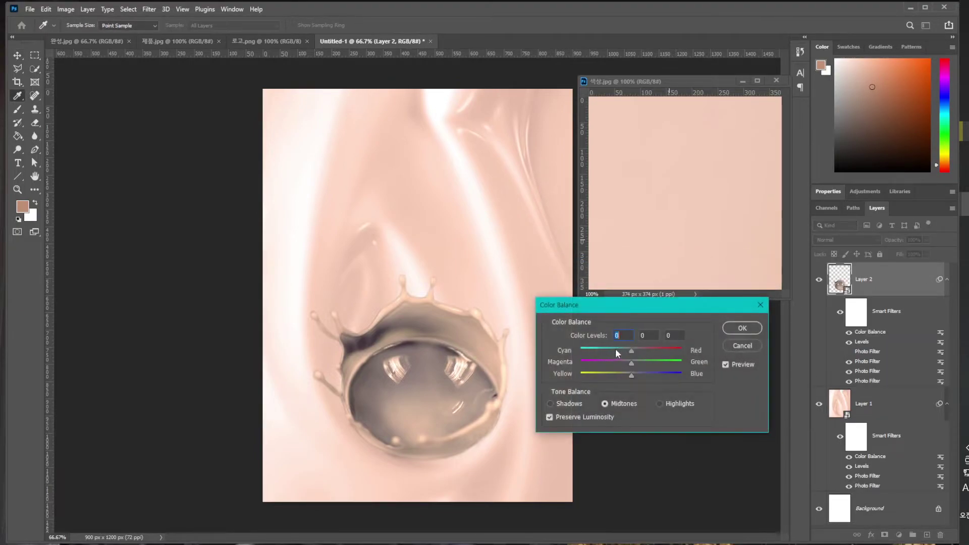
pyautogui.moveTo(630, 374)
pyautogui.mouseDown()
pyautogui.moveTo(637, 351)
pyautogui.moveTo(630, 377)
pyautogui.mouseUp()
pyautogui.press('Return')
pyautogui.press('v')
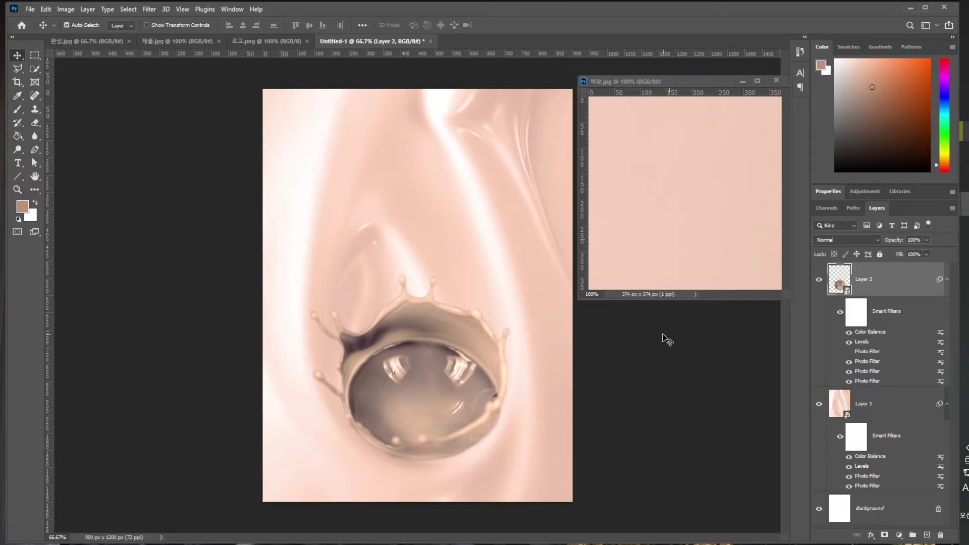
# - Apply Curves to the splash, raising the RGB midtones slightly and anchoring the darker tones at input 89, output 88
pyautogui.hotkey('ctrl', 'm')
pyautogui.moveTo(454, 108); pyautogui.dragTo(680, 221)
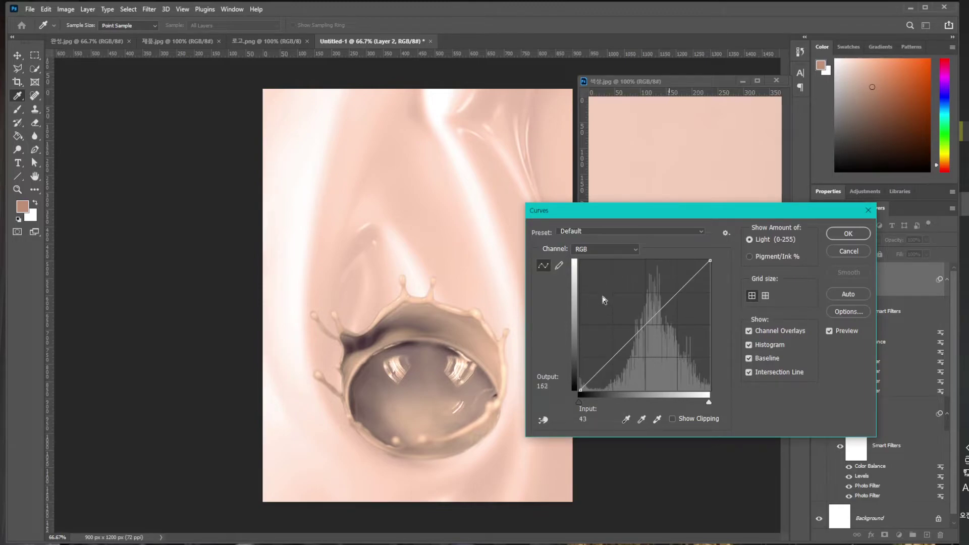
pyautogui.click(656, 313)
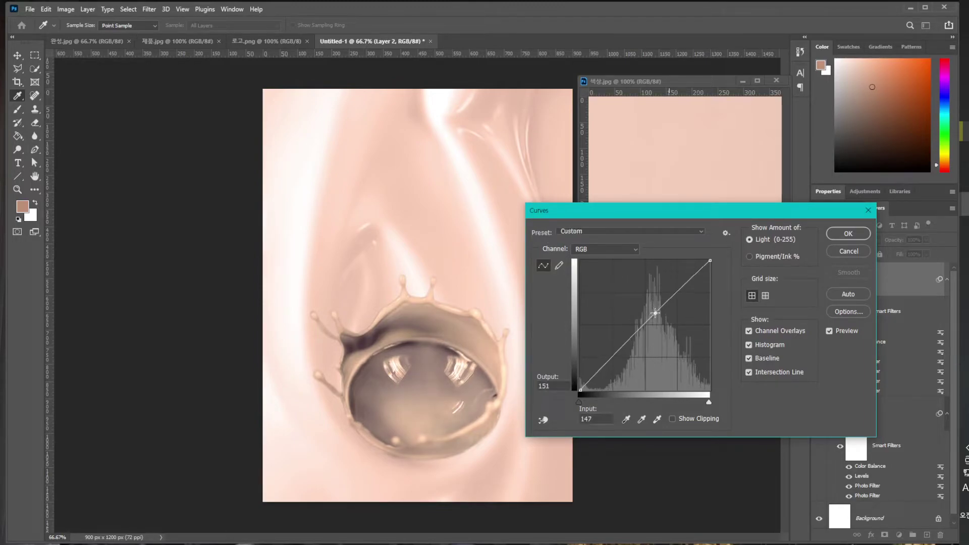
pyautogui.moveTo(655, 313); pyautogui.dragTo(647, 307)
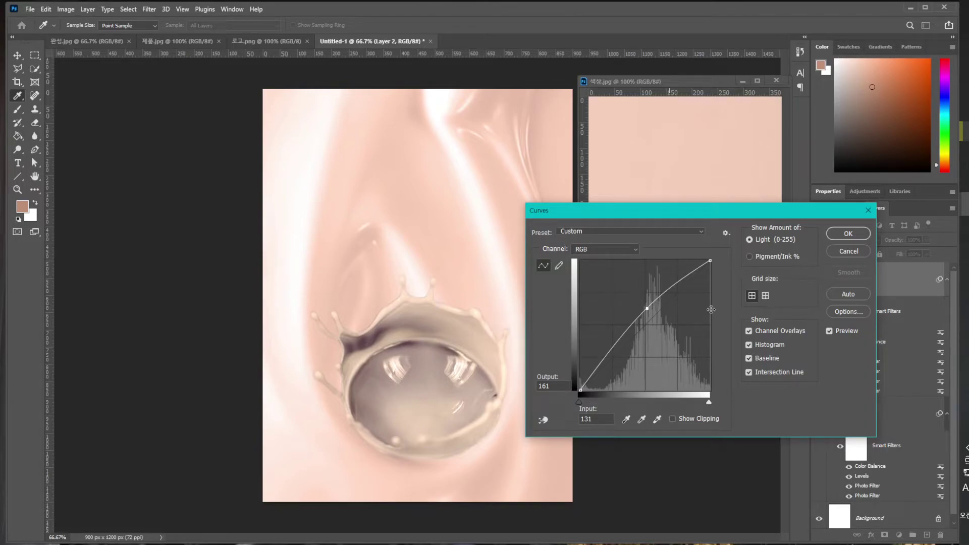
pyautogui.moveTo(647, 306); pyautogui.dragTo(652, 311)
pyautogui.moveTo(624, 344); pyautogui.dragTo(626, 345)
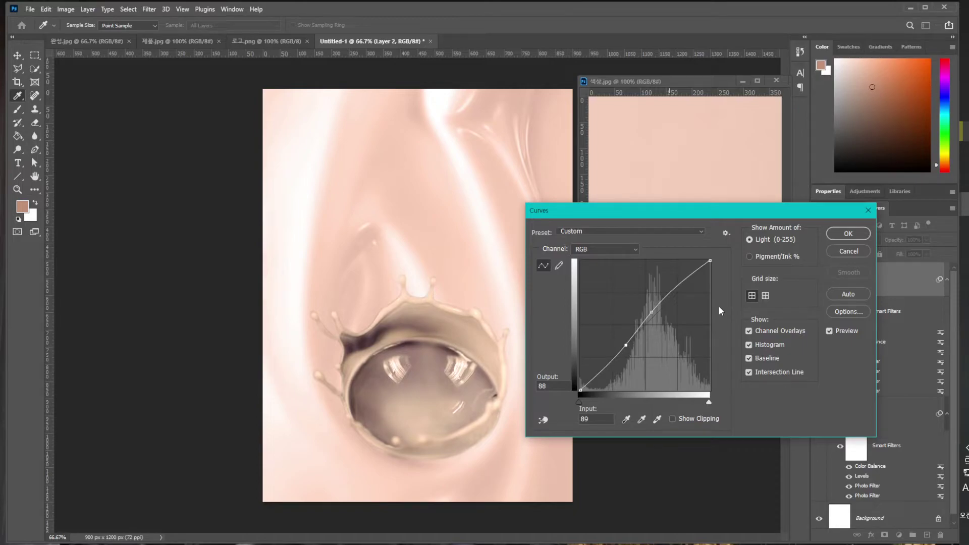
pyautogui.click(848, 234)
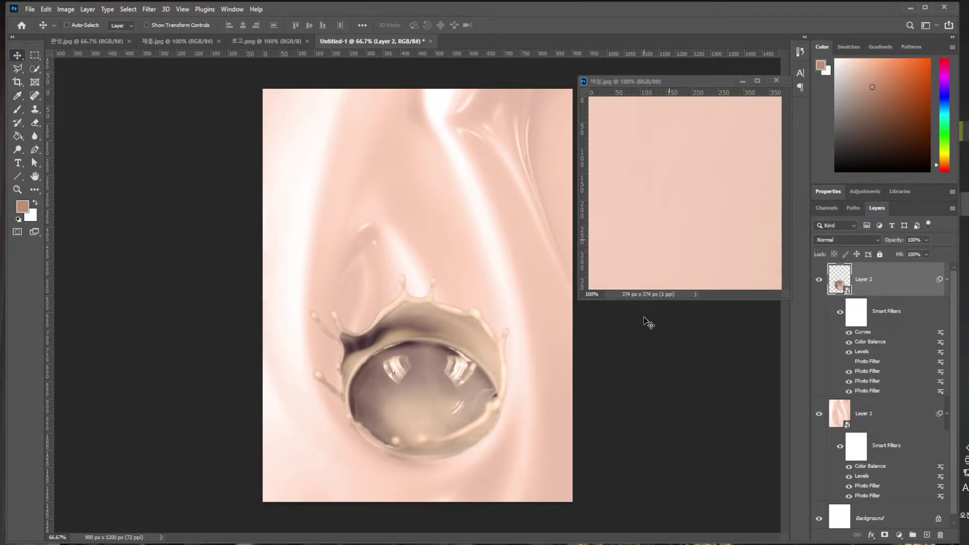
# - Edit the splash's existing Color Balance smart filter to shift its midtones further toward red
pyautogui.doubleClick(872, 342)
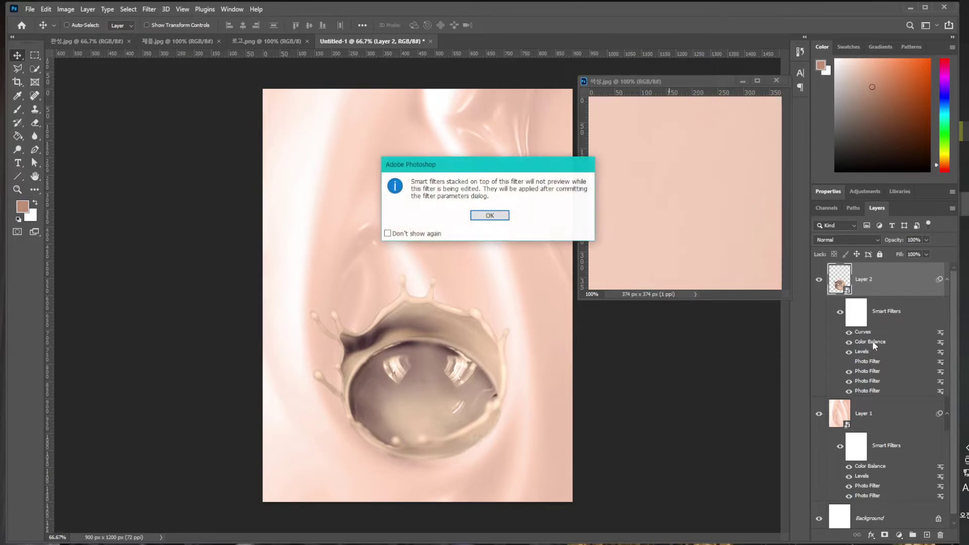
pyautogui.click(492, 217)
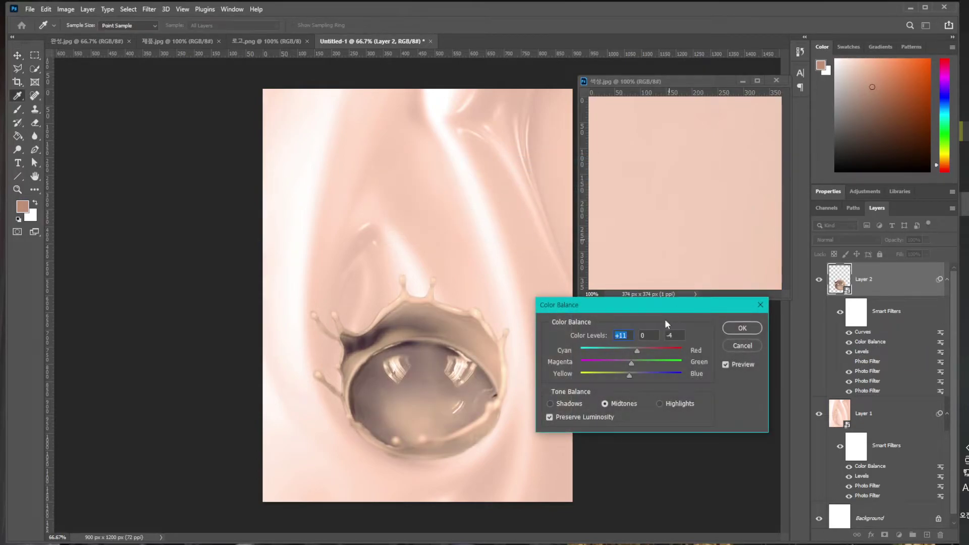
pyautogui.moveTo(645, 353); pyautogui.dragTo(645, 352)
pyautogui.press('Return')
pyautogui.press('v')
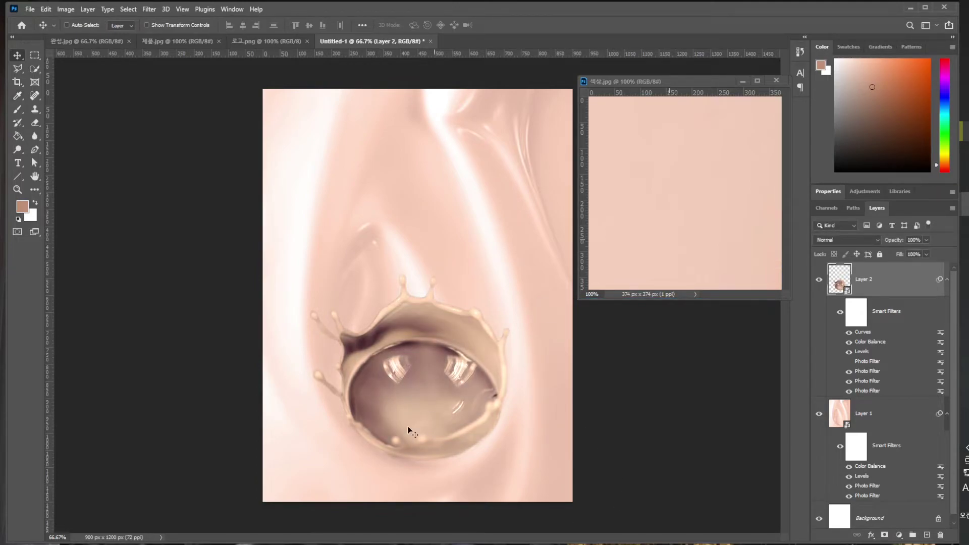
# - Create a new layer above the splash and display the brush presets with stroke previews and names
pyautogui.scroll(1, 356, 438)
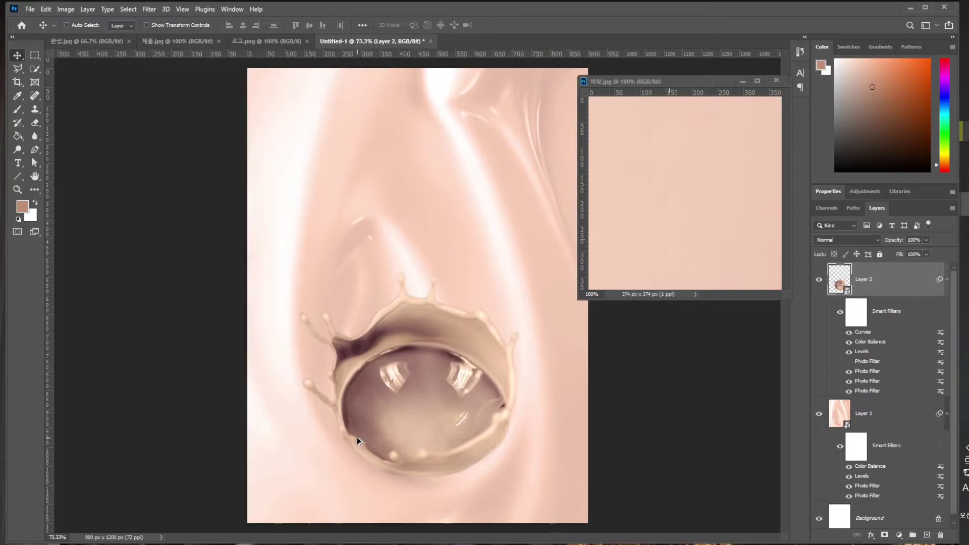
pyautogui.scroll(2, 356, 437)
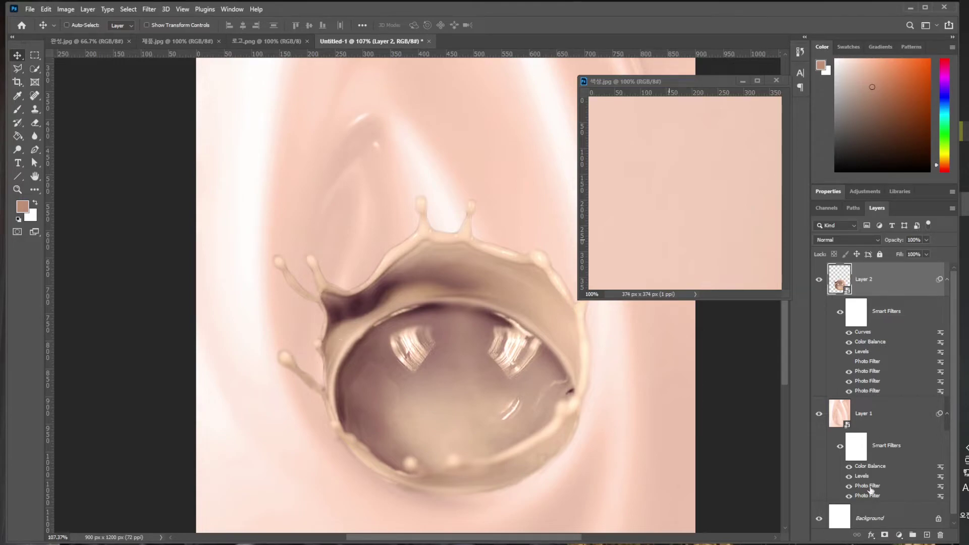
pyautogui.click(927, 534)
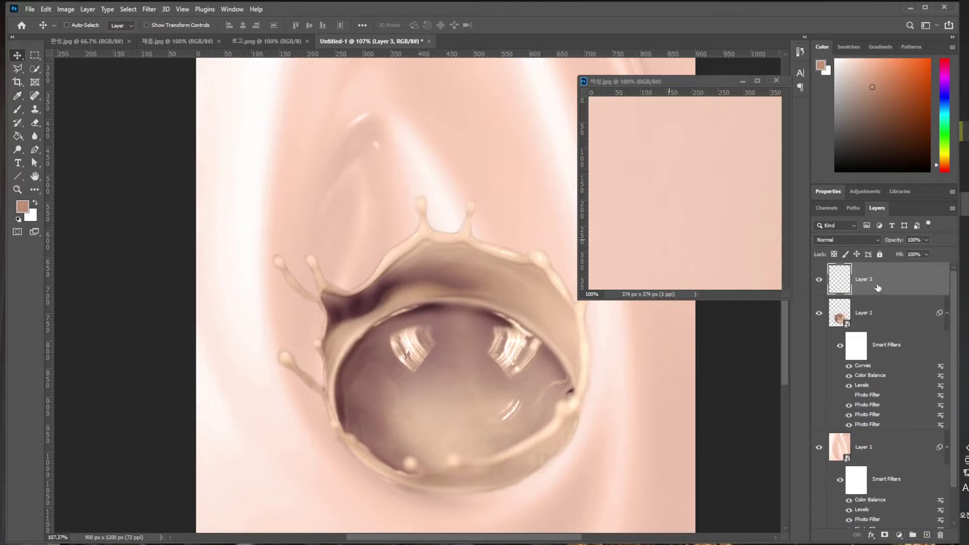
pyautogui.click(18, 109)
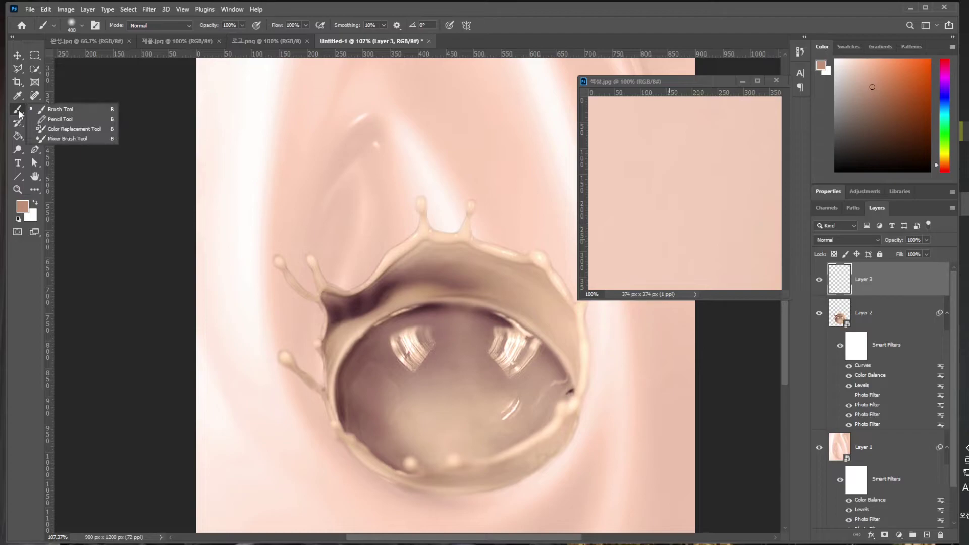
pyautogui.click(82, 24)
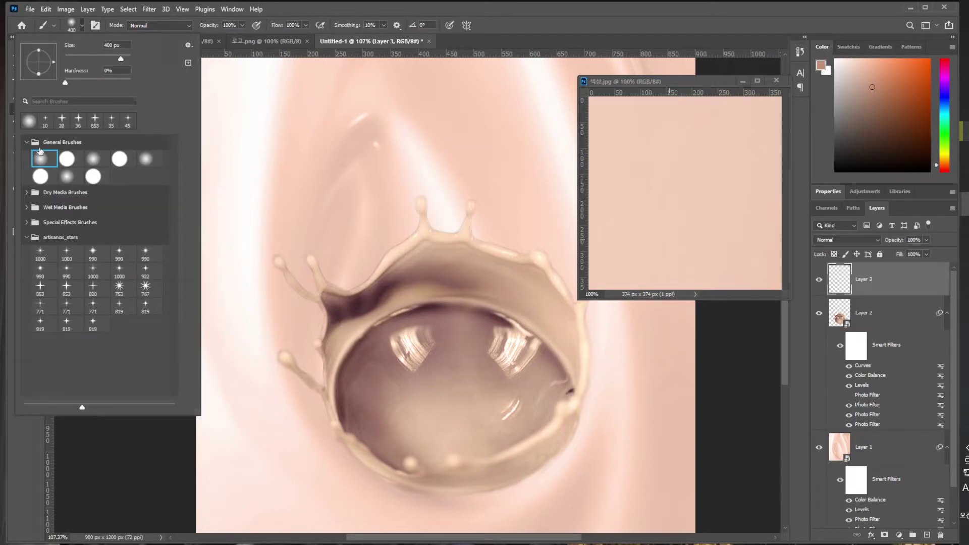
pyautogui.click(188, 45)
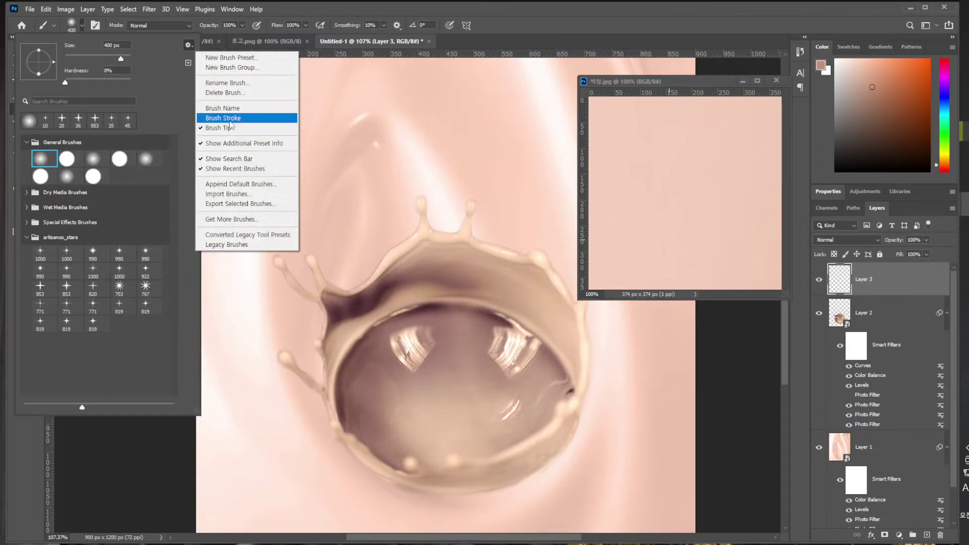
pyautogui.click(222, 118)
pyautogui.click(187, 44)
pyautogui.click(223, 108)
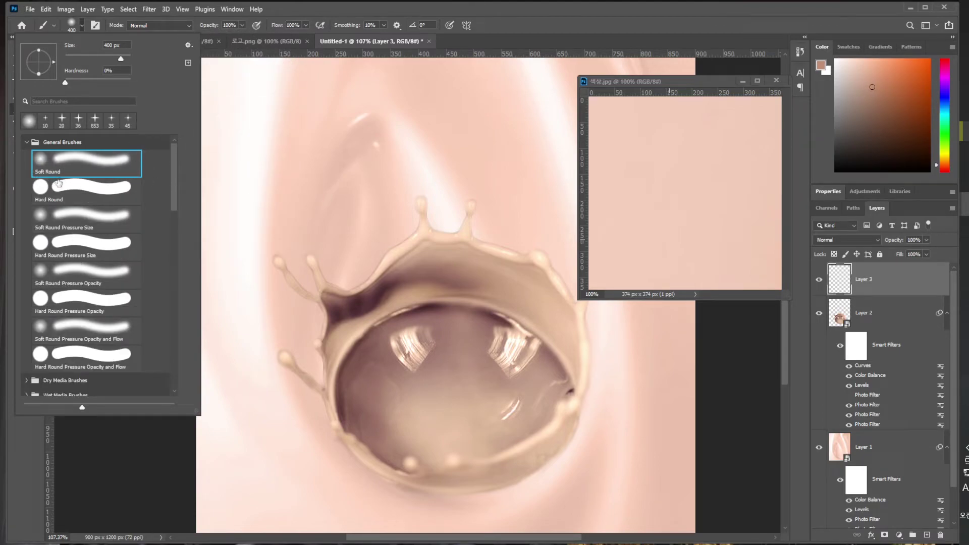
pyautogui.click(82, 25)
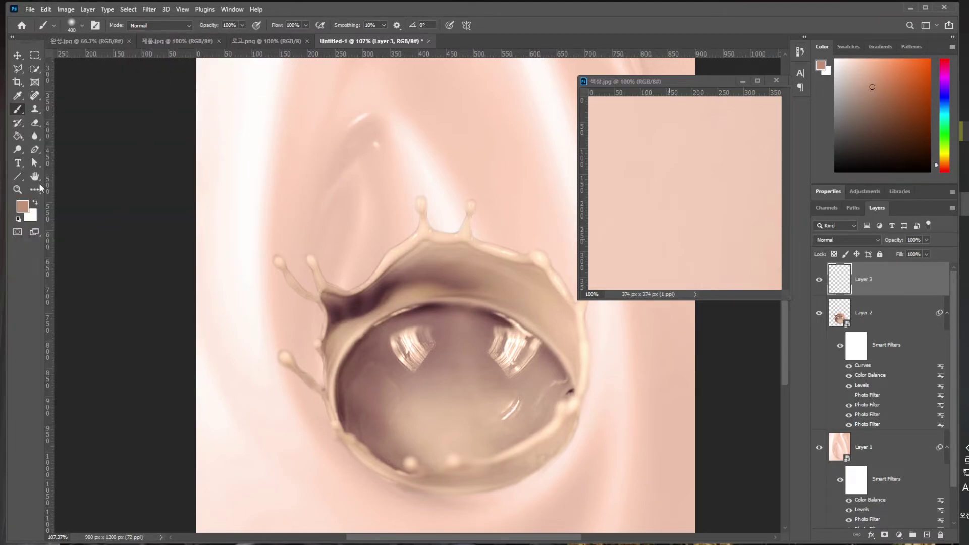
# - Set the foreground color to the tan #d2a98d sampled from the splash's inner wall, ready for the Brush tool
pyautogui.click(24, 208)
pyautogui.moveTo(458, 280); pyautogui.dragTo(611, 336)
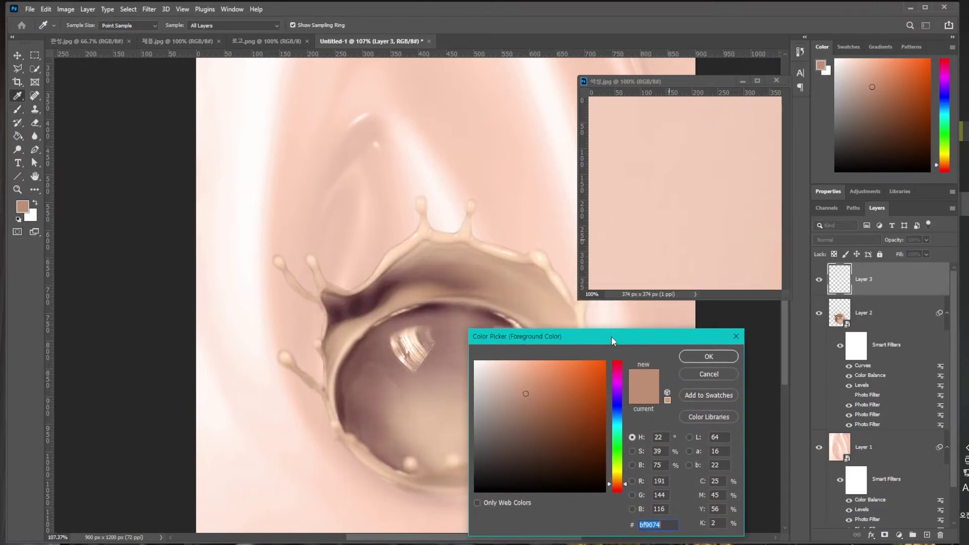
pyautogui.moveTo(530, 339); pyautogui.dragTo(529, 394)
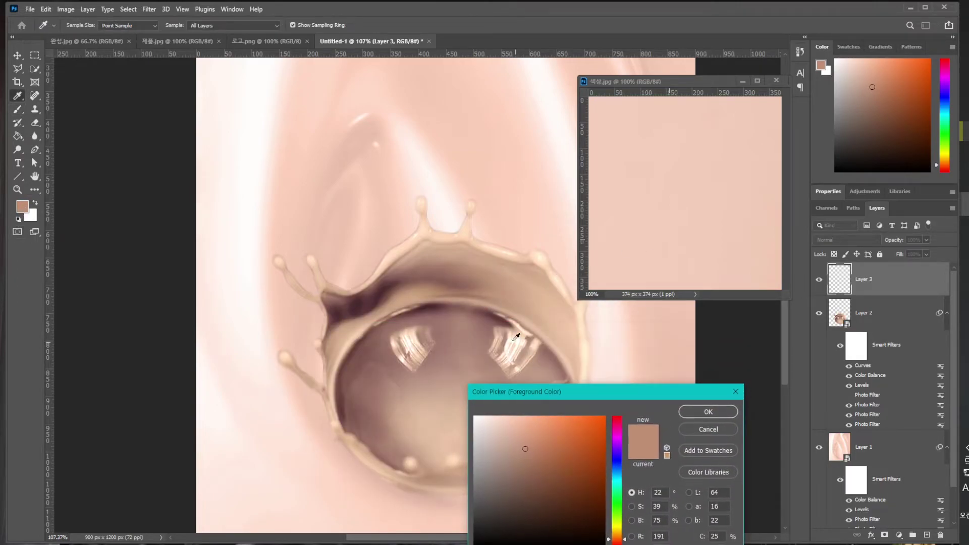
pyautogui.click(526, 297)
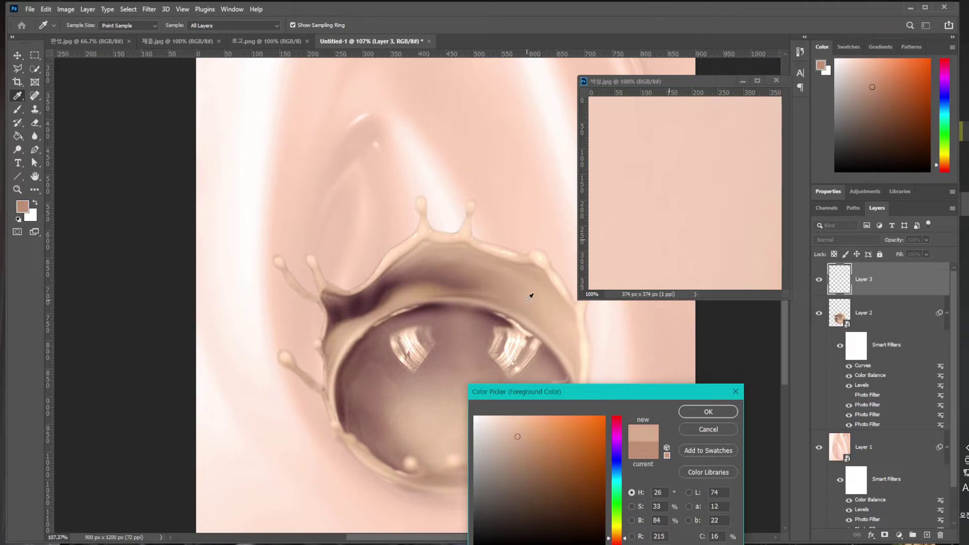
pyautogui.click(708, 412)
pyautogui.press('b')
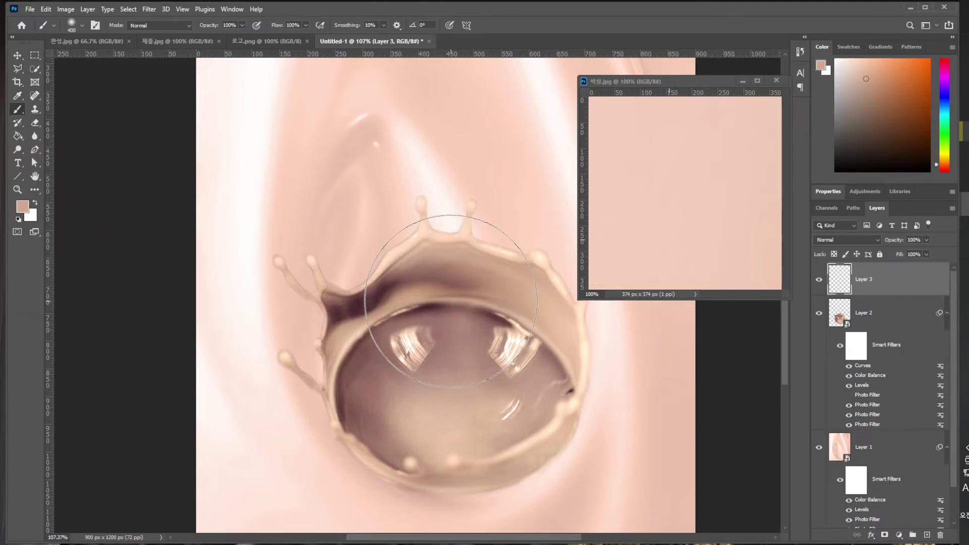
# - Paint tan over the dark areas of the splash's inner back wall with a soft 175 px brush
pyautogui.press('[')
pyautogui.press('[')
pyautogui.press('[')
pyautogui.press('[')
pyautogui.moveTo(404, 287)
pyautogui.mouseDown()
pyautogui.moveTo(342, 318)
pyautogui.moveTo(339, 306)
pyautogui.moveTo(331, 329)
pyautogui.moveTo(336, 302)
pyautogui.moveTo(440, 280)
pyautogui.moveTo(484, 290)
pyautogui.mouseUp()
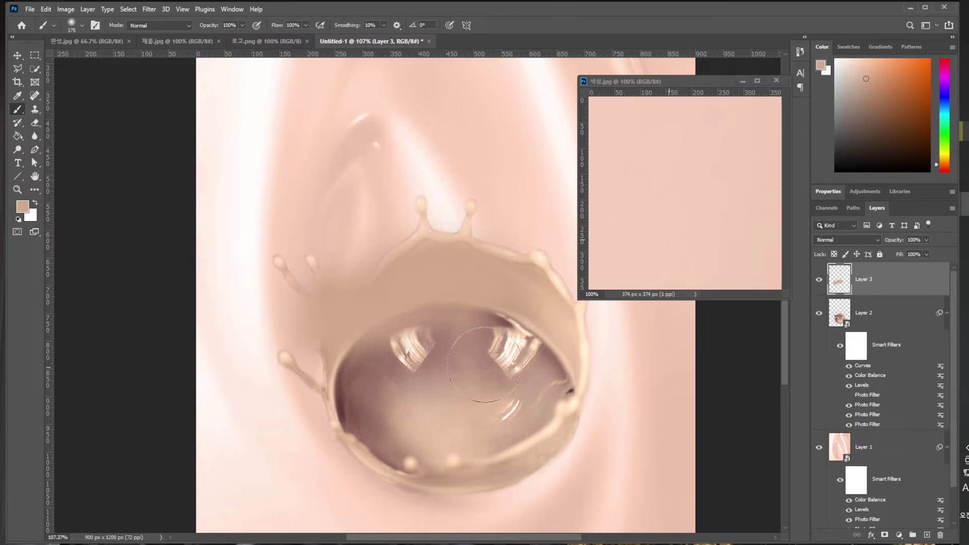
# - Clip the paint layer to the splash layer and try it at 71% opacity
pyautogui.keyDown('alt'); pyautogui.click(869, 296); pyautogui.keyUp('alt')
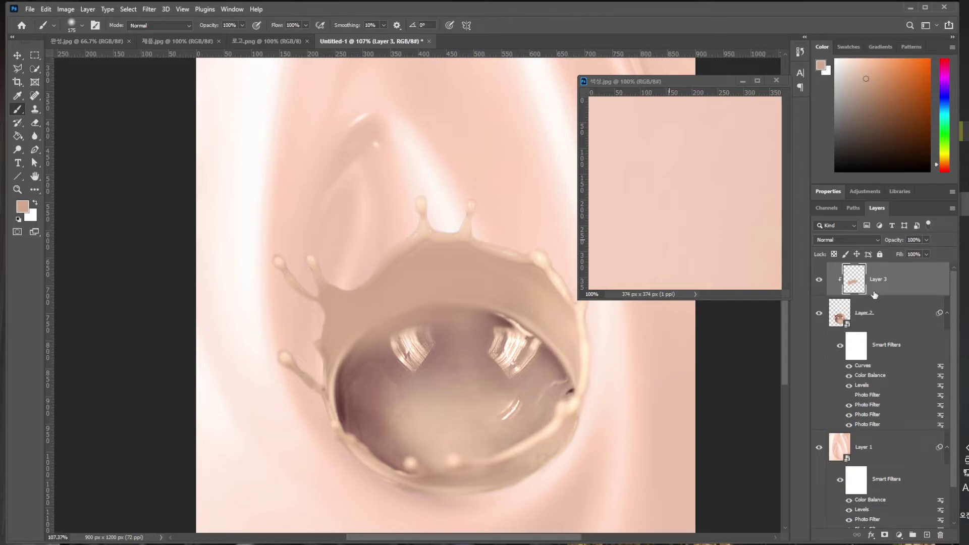
pyautogui.moveTo(921, 253); pyautogui.dragTo(913, 252)
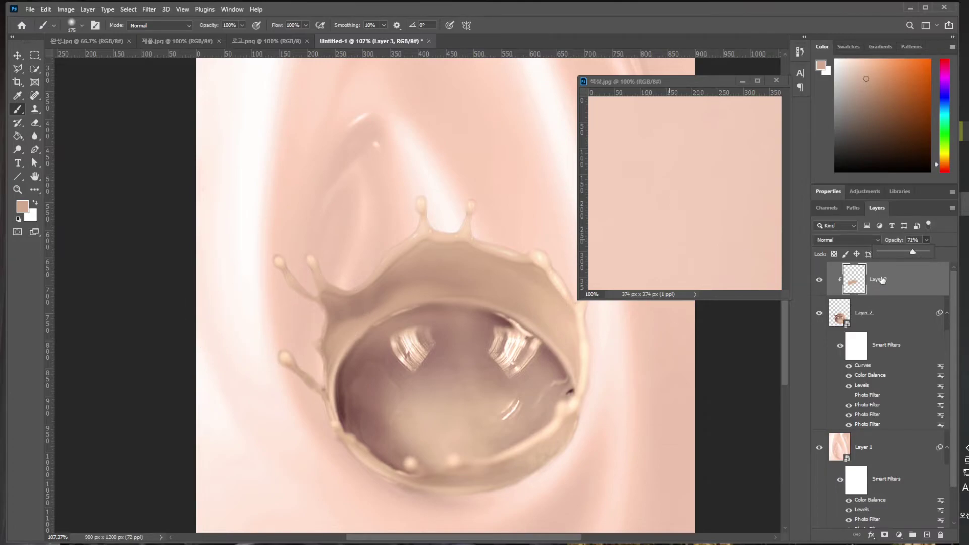
# - Erase the tan paint from the splash's back wall with a 200 px eraser
pyautogui.moveTo(34, 123); pyautogui.dragTo(80, 124)
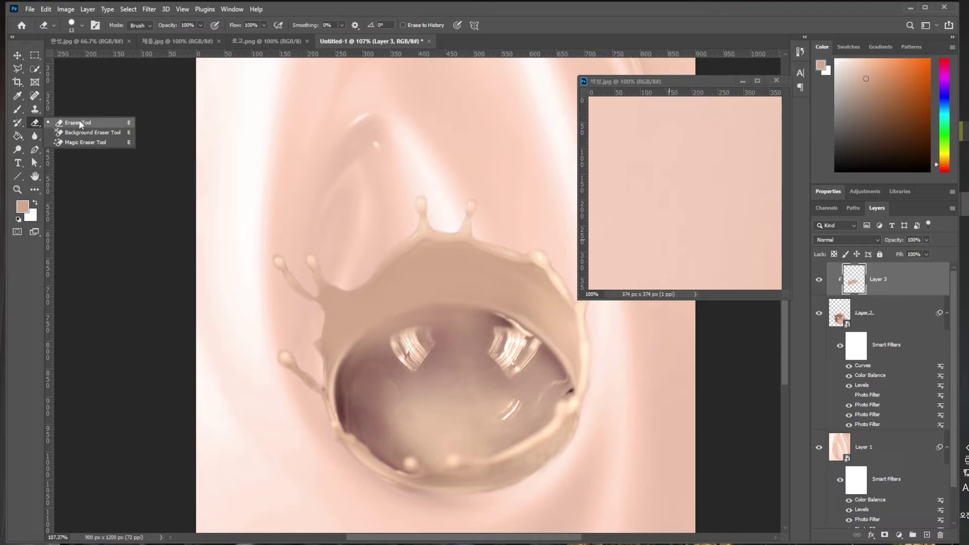
pyautogui.click(79, 124)
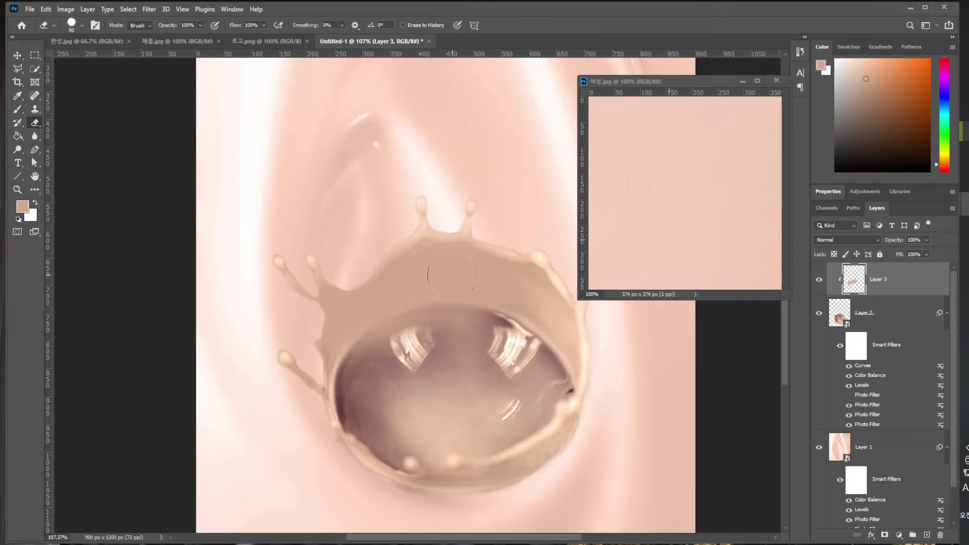
pyautogui.press(']')
pyautogui.press(']')
pyautogui.press(']')
pyautogui.moveTo(472, 272)
pyautogui.mouseDown()
pyautogui.moveTo(285, 337)
pyautogui.moveTo(438, 298)
pyautogui.mouseUp()
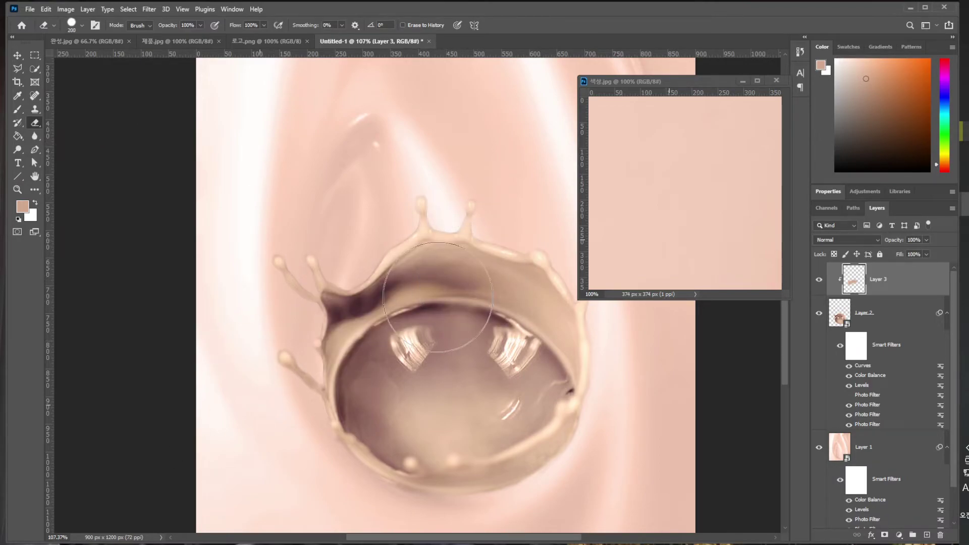
# - Repaint the dark left part of the splash's back wall in tan, reducing the soft brush to 40 px
pyautogui.click(18, 109)
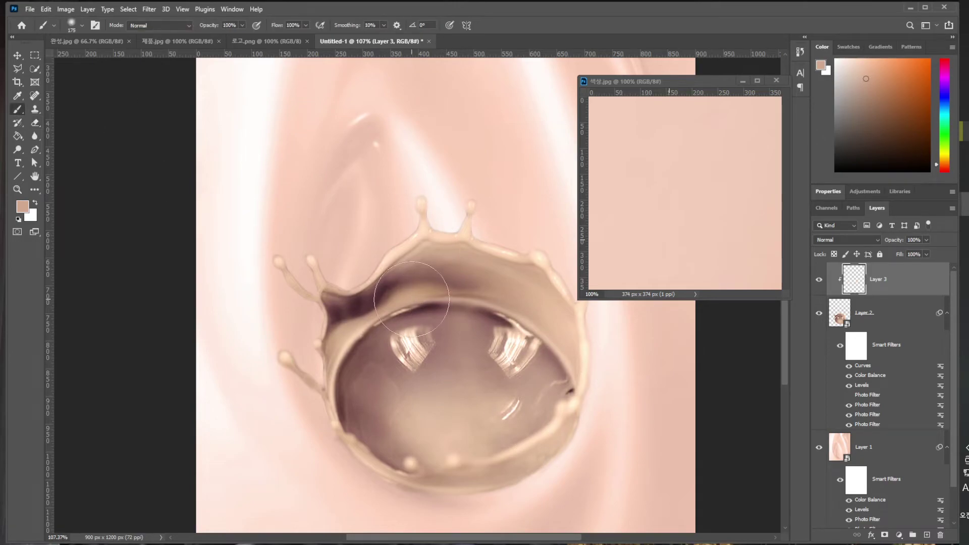
pyautogui.press('[')
pyautogui.press('[')
pyautogui.press('[')
pyautogui.press('[')
pyautogui.moveTo(407, 280)
pyautogui.mouseDown()
pyautogui.moveTo(352, 314)
pyautogui.moveTo(328, 298)
pyautogui.moveTo(349, 311)
pyautogui.moveTo(370, 298)
pyautogui.moveTo(336, 319)
pyautogui.moveTo(332, 307)
pyautogui.moveTo(335, 334)
pyautogui.moveTo(351, 314)
pyautogui.mouseUp()
pyautogui.press('[')
pyautogui.press('[')
pyautogui.press('[')
pyautogui.press('[')
pyautogui.press('[')
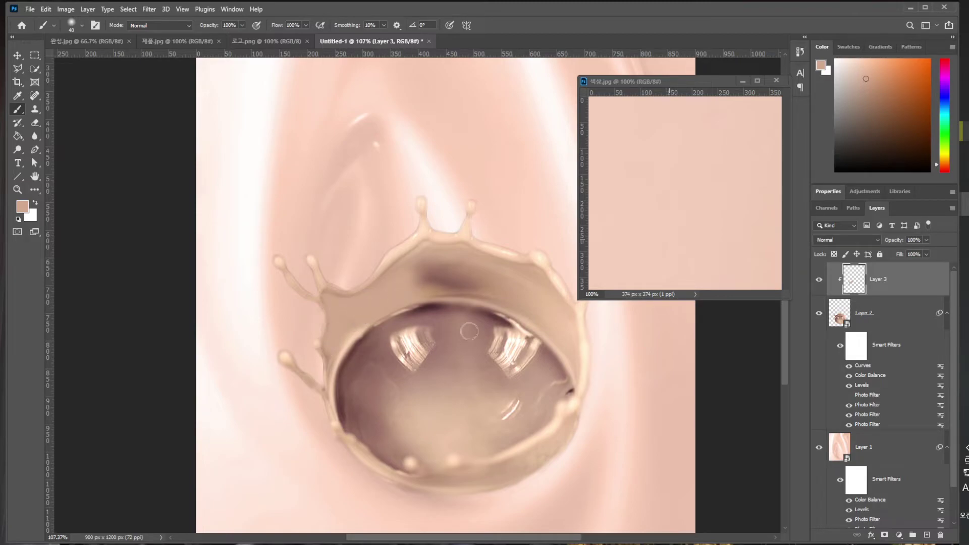
# - Enlarge the soft brush and paint tan over the remaining dark patch in the middle of the splash's back wall
pyautogui.press(']')
pyautogui.press(']')
pyautogui.press(']')
pyautogui.press(']')
pyautogui.press(']')
pyautogui.press(']')
pyautogui.press(']')
pyautogui.moveTo(409, 281); pyautogui.dragTo(487, 283)
pyautogui.press('[')
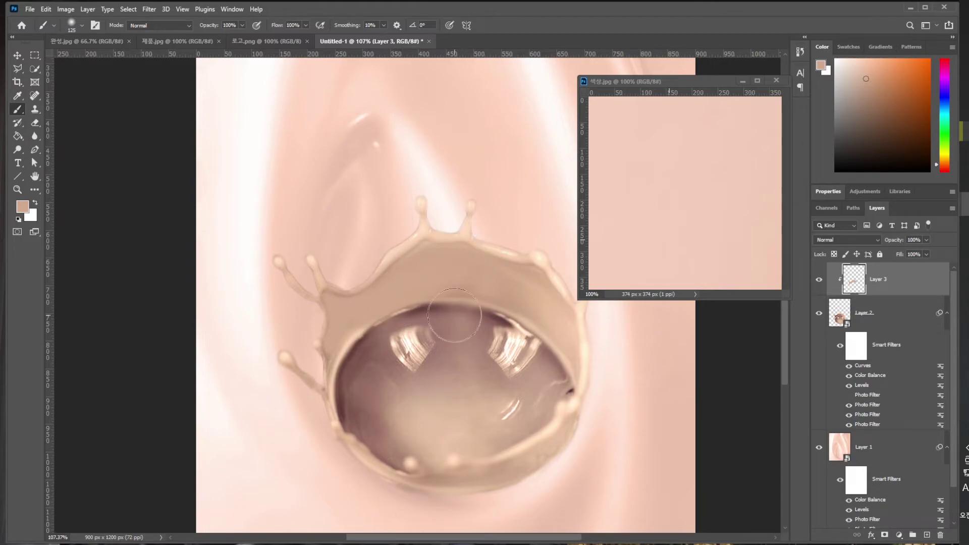
# - Create a new layer above the tan paint and set the foreground color to pale pink #ffdac8 sampled from the cream background
pyautogui.scroll(-3, 480, 234)
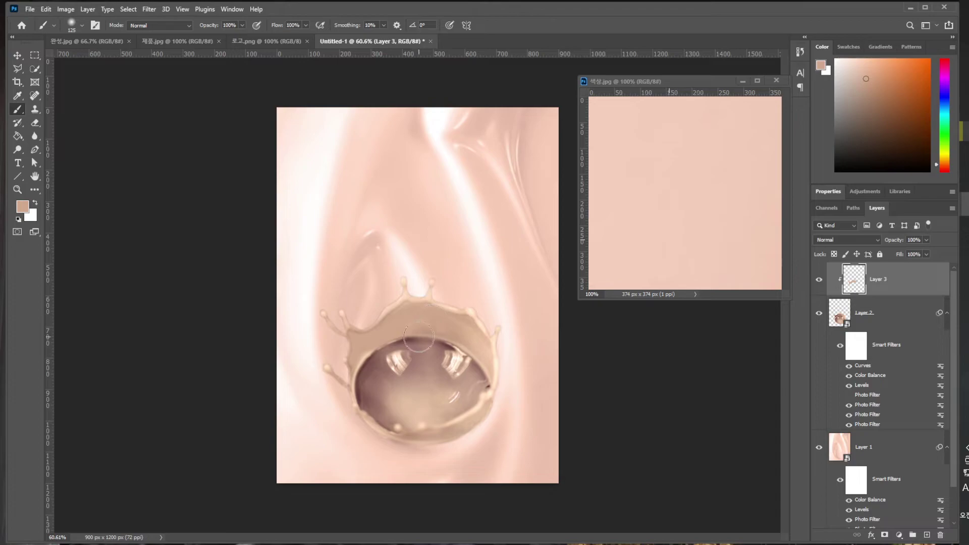
pyautogui.click(17, 55)
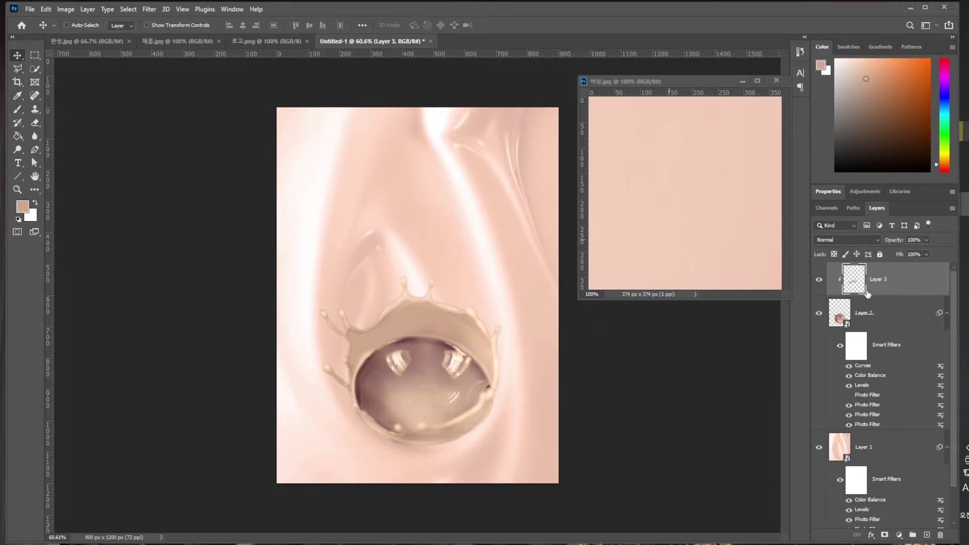
pyautogui.hotkey('ctrl', '+')
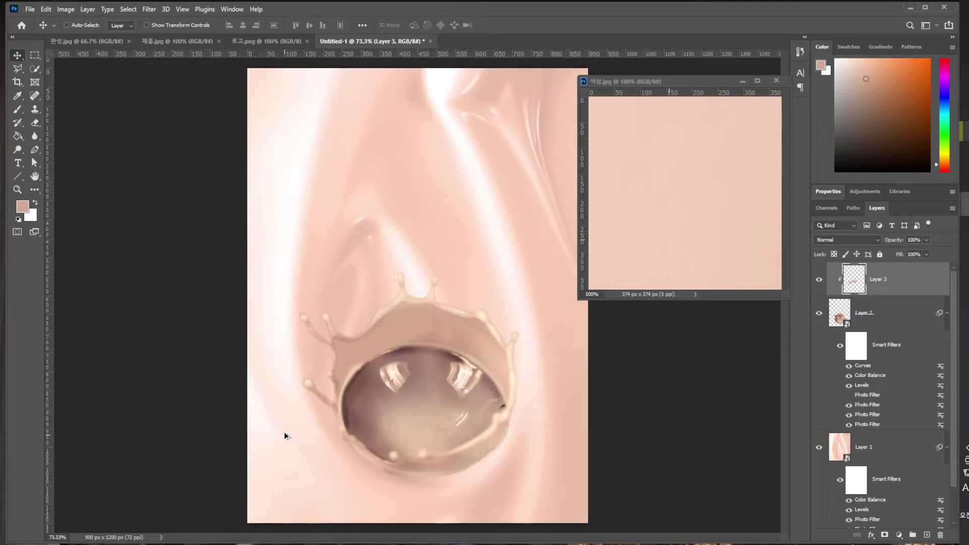
pyautogui.click(927, 535)
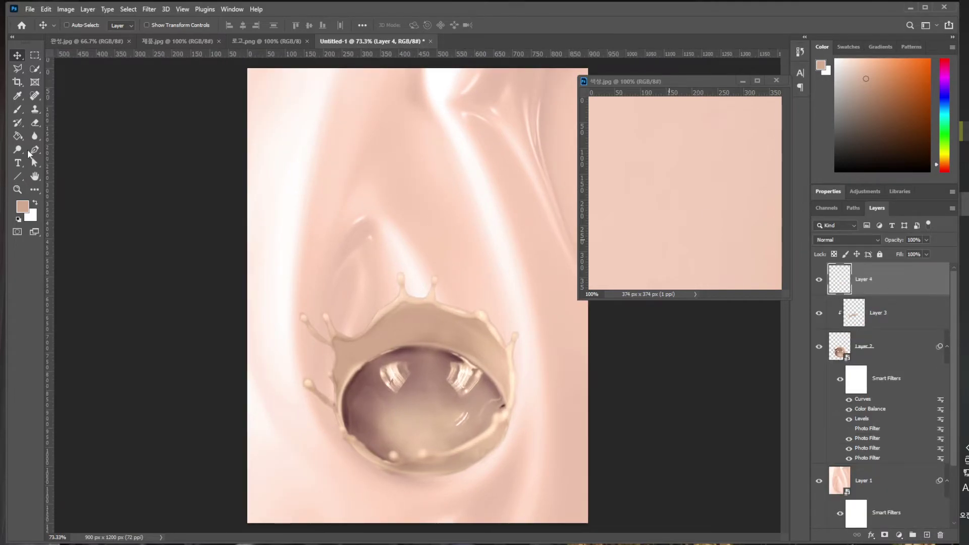
pyautogui.click(17, 109)
pyautogui.click(26, 206)
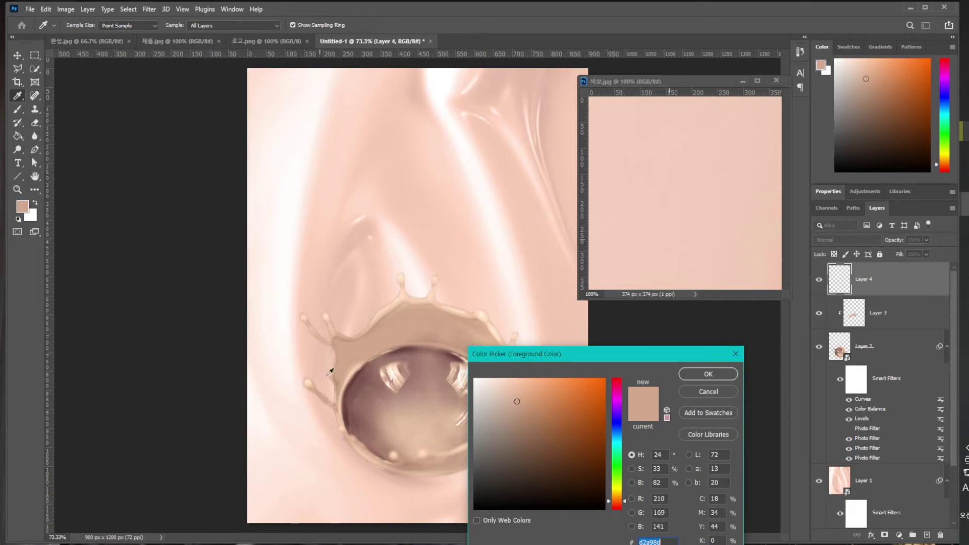
pyautogui.moveTo(530, 356); pyautogui.dragTo(632, 361)
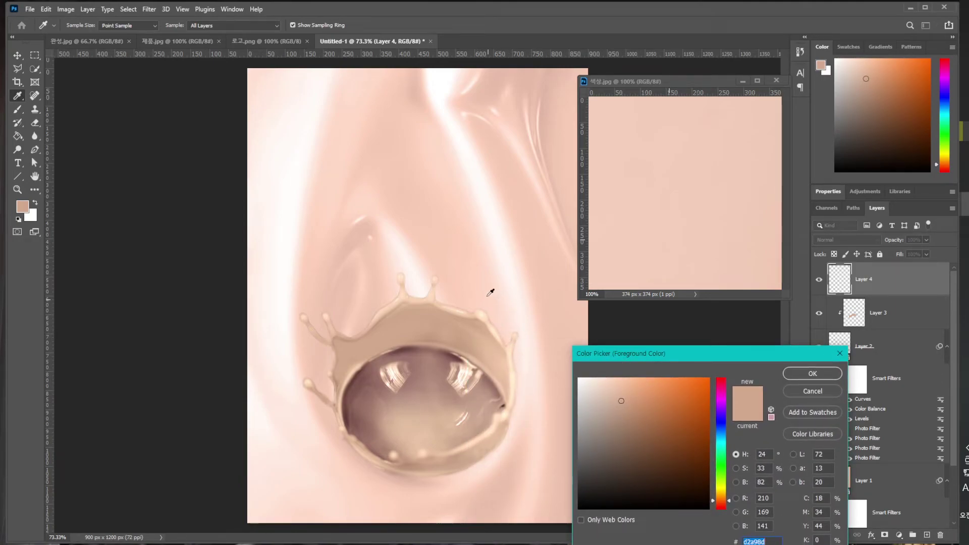
pyautogui.click(504, 303)
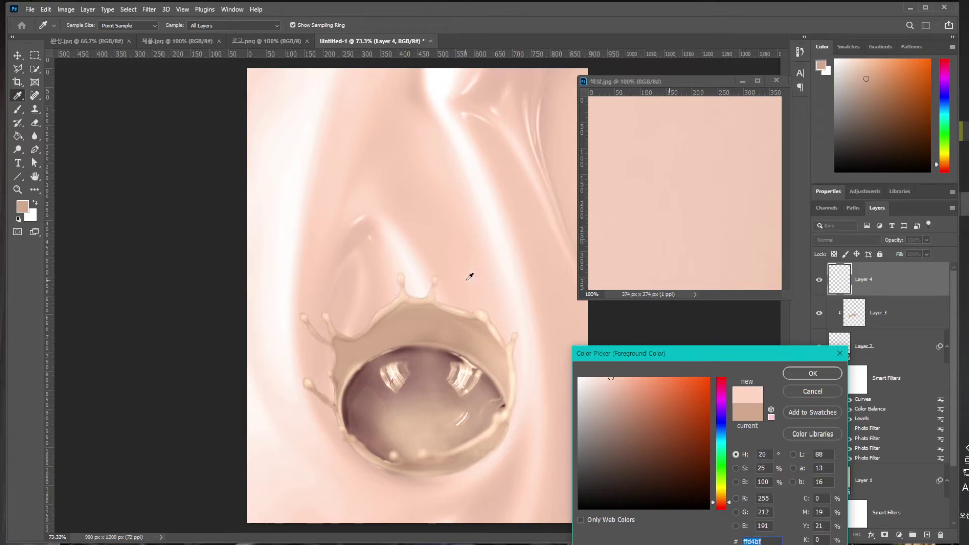
pyautogui.click(497, 294)
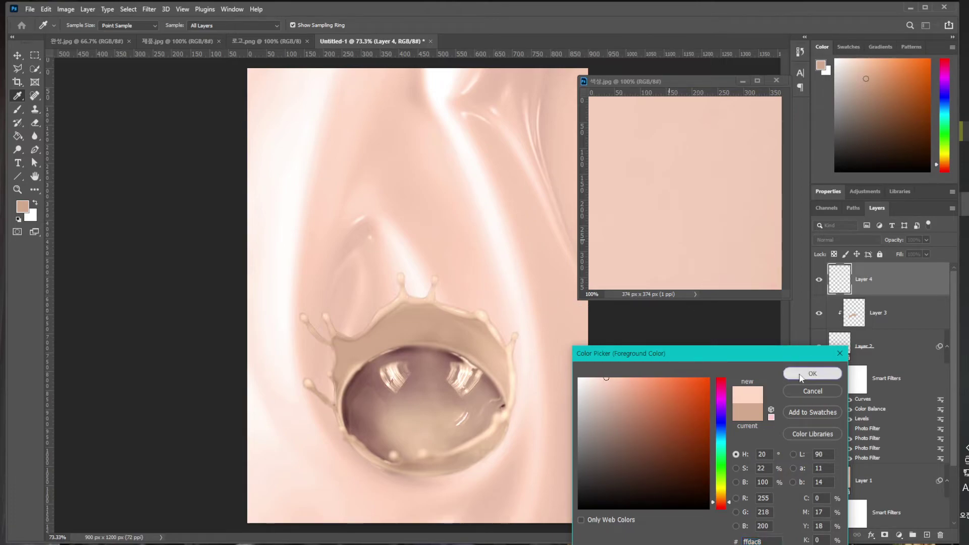
pyautogui.click(801, 376)
# - Try painting pale pink over the splash's inner back wall with the soft 125 px brush, and undo the stroke
pyautogui.press('b')
pyautogui.moveTo(414, 324); pyautogui.dragTo(347, 359)
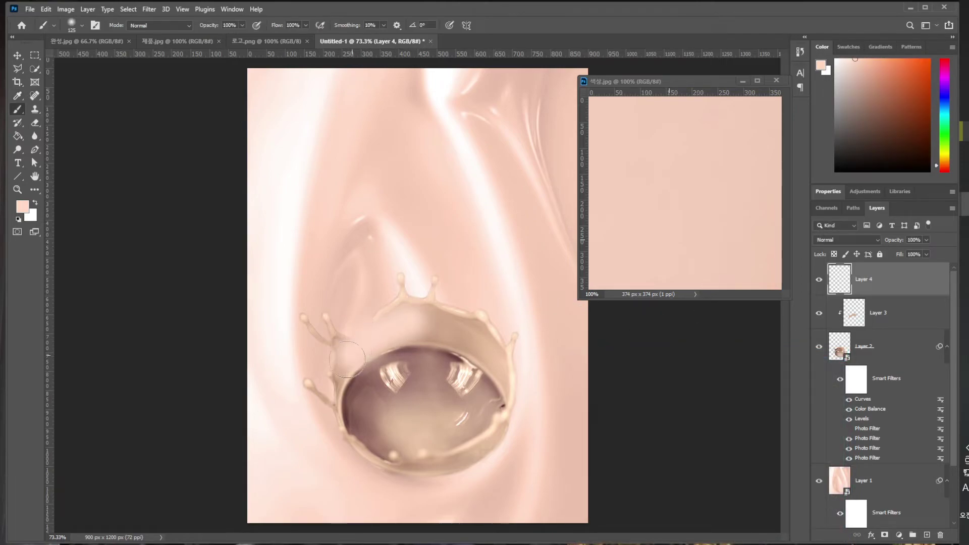
pyautogui.hotkey('ctrl', 'z')
# - Paint pale pink over the left part of the splash's back wall with a soft 200 px brush
pyautogui.press(']')
pyautogui.press(']')
pyautogui.press(']')
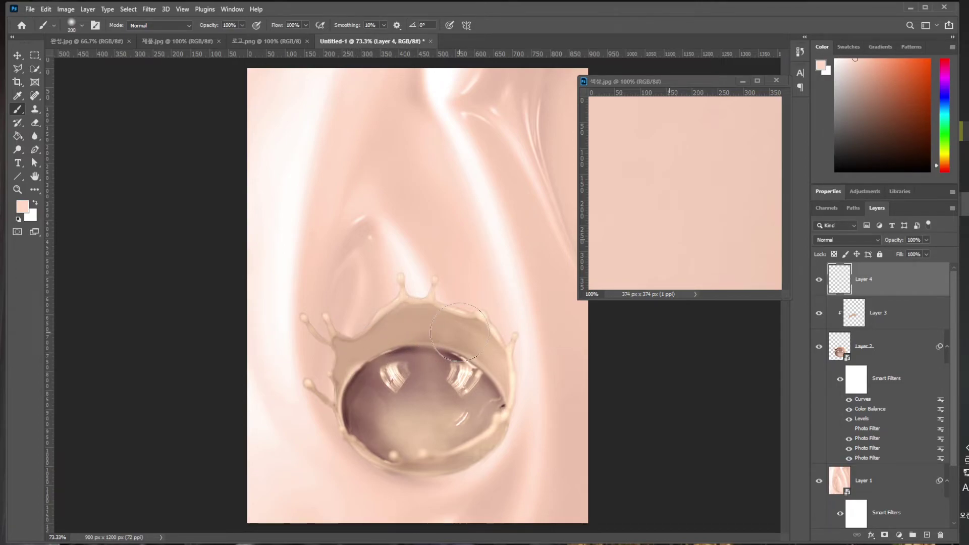
pyautogui.moveTo(435, 353); pyautogui.dragTo(348, 364)
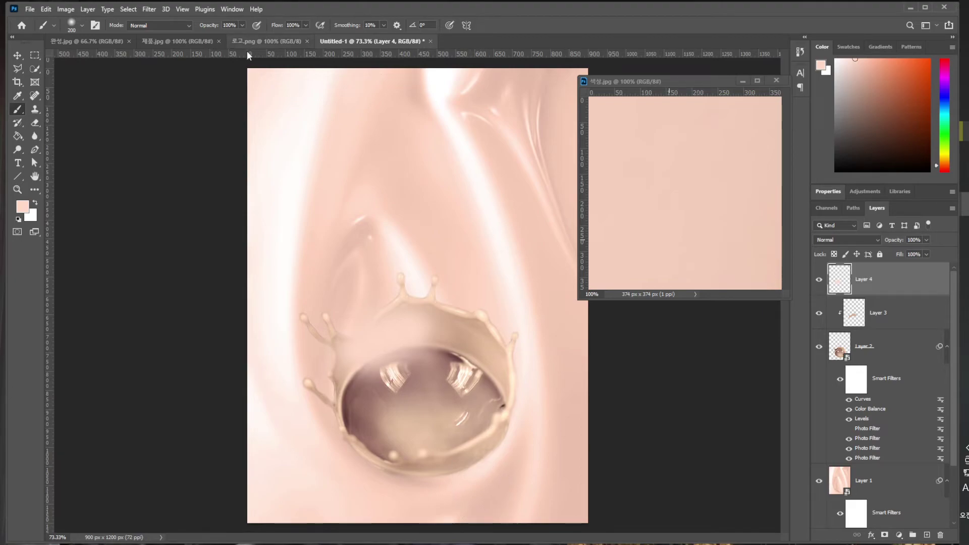
# - Undo the last pink stroke and set both the brush opacity and flow to 30%
pyautogui.hotkey('ctrl', 'z')
pyautogui.click(294, 25)
pyautogui.write('30')
pyautogui.press('Return')
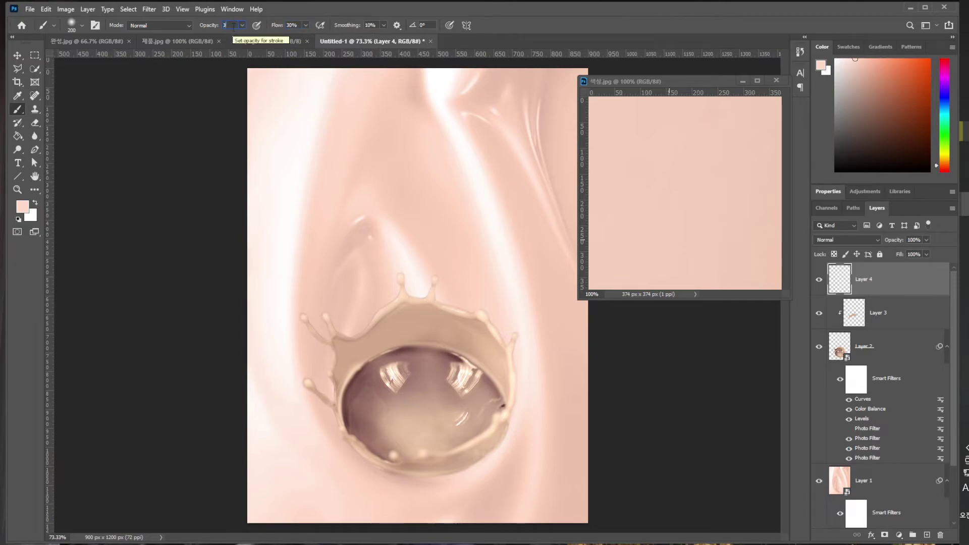
pyautogui.press('Return')
# - Paint faint pale pink over the splash's back wall, reducing the soft brush to 150 px
pyautogui.moveTo(423, 343)
pyautogui.mouseDown()
pyautogui.moveTo(403, 337)
pyautogui.moveTo(355, 360)
pyautogui.moveTo(380, 335)
pyautogui.moveTo(418, 333)
pyautogui.moveTo(373, 352)
pyautogui.moveTo(411, 336)
pyautogui.moveTo(394, 497)
pyautogui.moveTo(377, 380)
pyautogui.moveTo(385, 358)
pyautogui.moveTo(404, 337)
pyautogui.moveTo(474, 346)
pyautogui.moveTo(376, 348)
pyautogui.moveTo(461, 351)
pyautogui.moveTo(396, 345)
pyautogui.mouseUp()
pyautogui.press('[')
pyautogui.press('[')
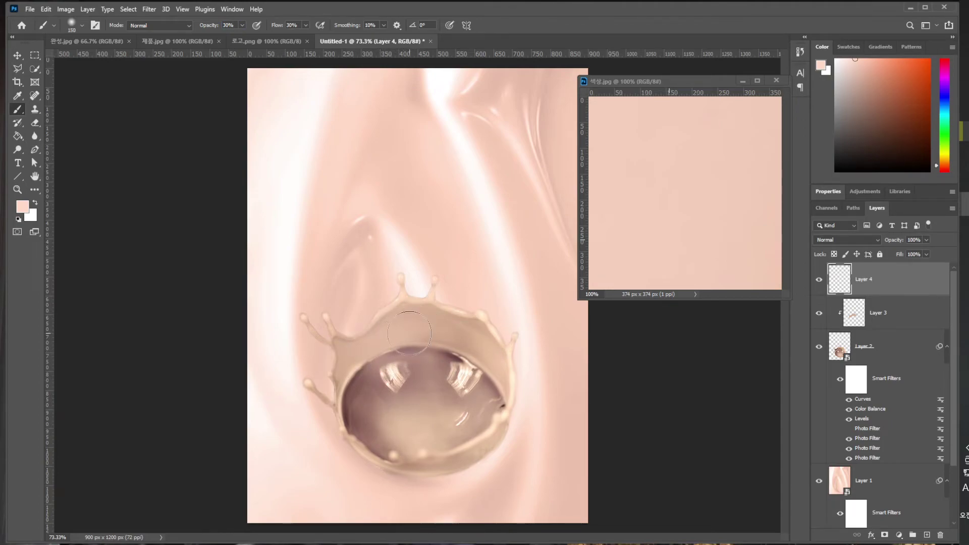
pyautogui.moveTo(406, 339)
pyautogui.mouseDown()
pyautogui.moveTo(497, 357)
pyautogui.moveTo(458, 339)
pyautogui.moveTo(382, 337)
pyautogui.mouseUp()
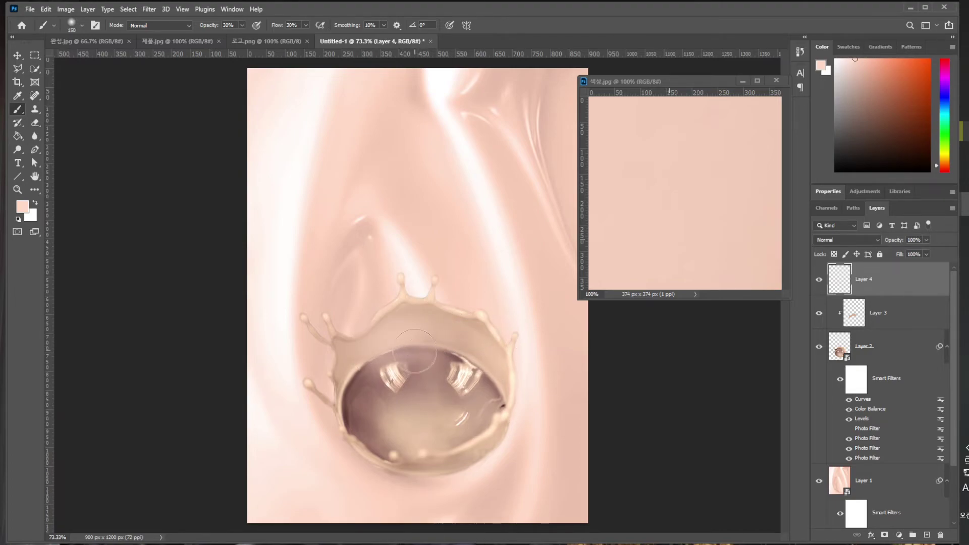
# - Clip the pink paint layer to the splash, add an empty layer above it, and close the skin-tone sample image
pyautogui.moveTo(899, 310); pyautogui.dragTo(887, 293)
pyautogui.keyDown('alt'); pyautogui.click(888, 292); pyautogui.keyUp('alt')
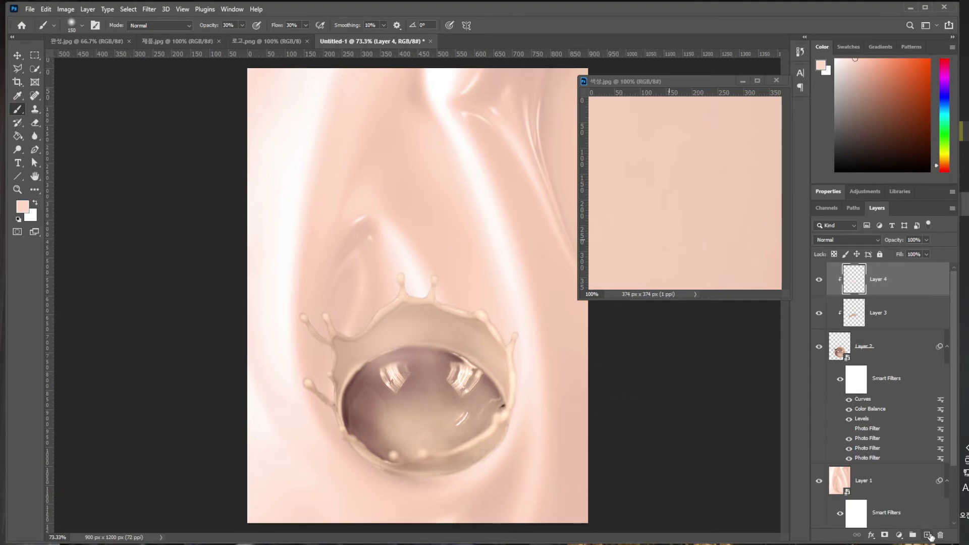
pyautogui.click(929, 536)
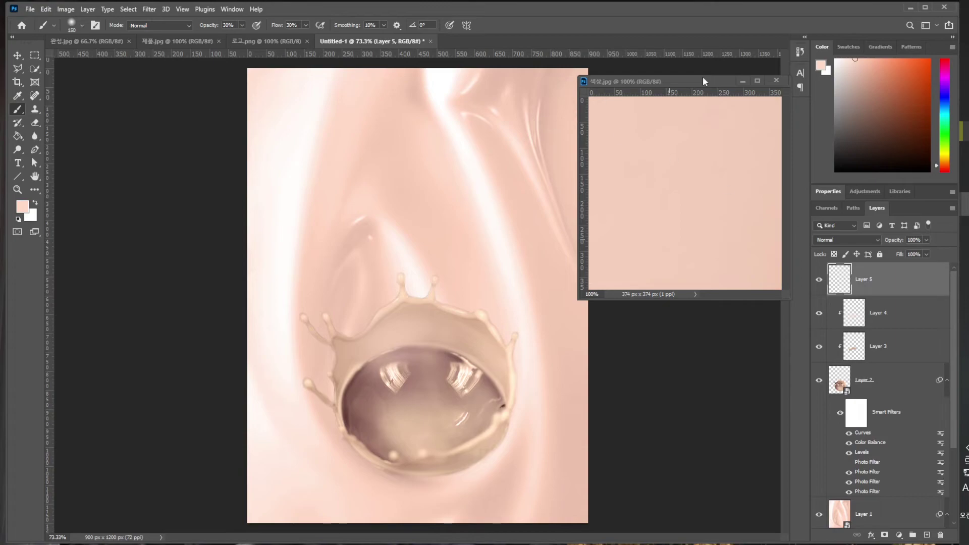
pyautogui.click(780, 80)
# - In 제품.jpg, select the white background and the grey shadow under the compact with the Magic Wand at tolerance 10
pyautogui.click(268, 44)
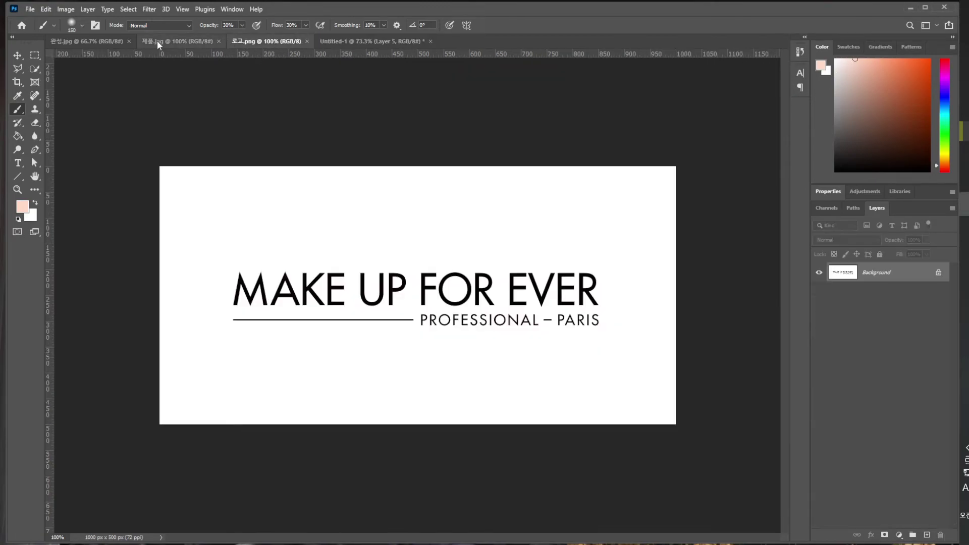
pyautogui.click(169, 42)
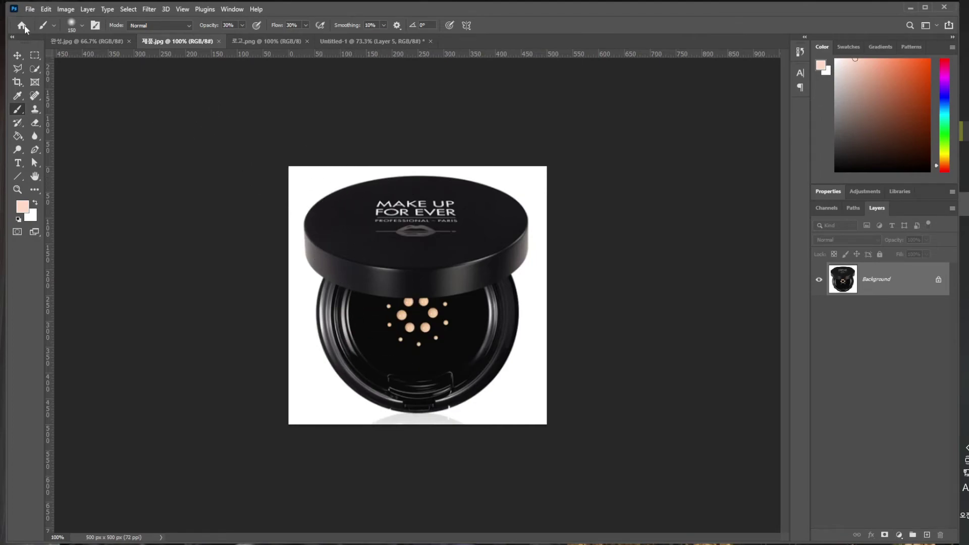
pyautogui.click(36, 72)
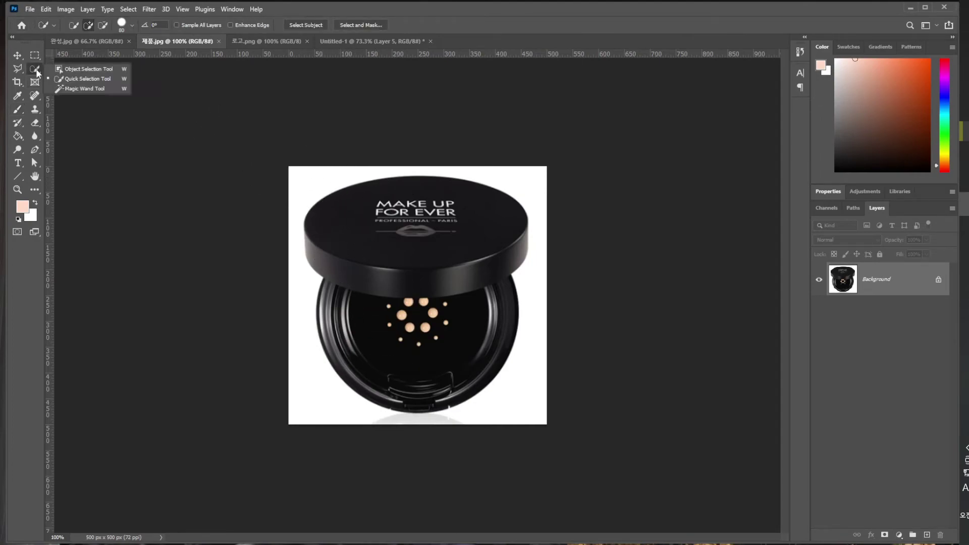
pyautogui.click(86, 89)
pyautogui.click(323, 189)
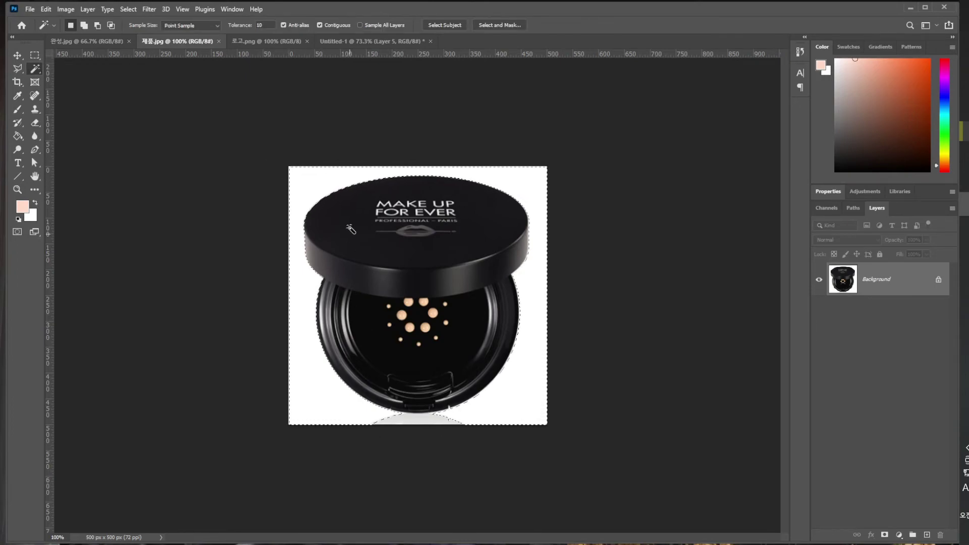
pyautogui.press('shift')
pyautogui.keyDown('shift'); pyautogui.click(419, 421); pyautogui.keyUp('shift')
pyautogui.keyDown('shift'); pyautogui.click(402, 424); pyautogui.keyUp('shift')
pyautogui.keyDown('shift'); pyautogui.click(423, 417); pyautogui.keyUp('shift')
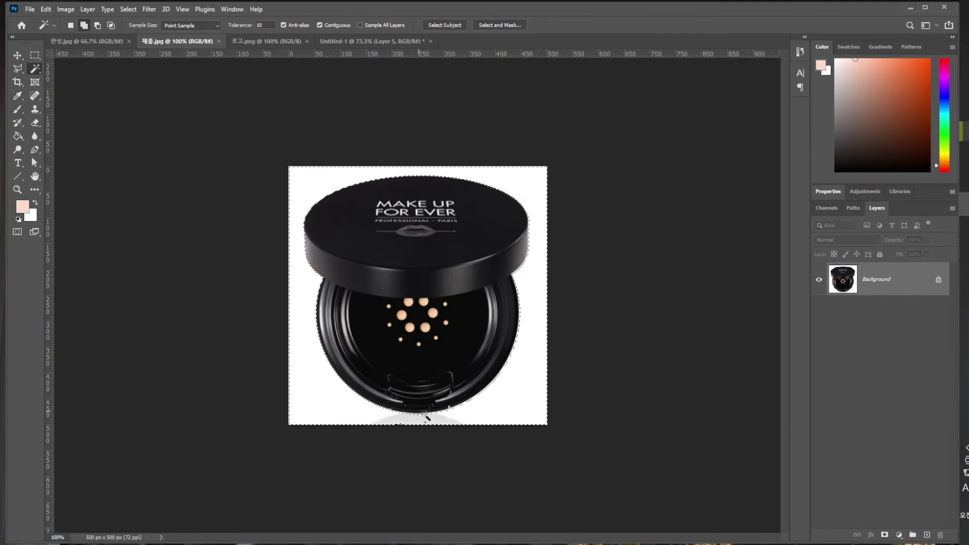
# - Invert the selection to the compact and refine its edge in Select and Mask with a 2 px radius
pyautogui.click(128, 9)
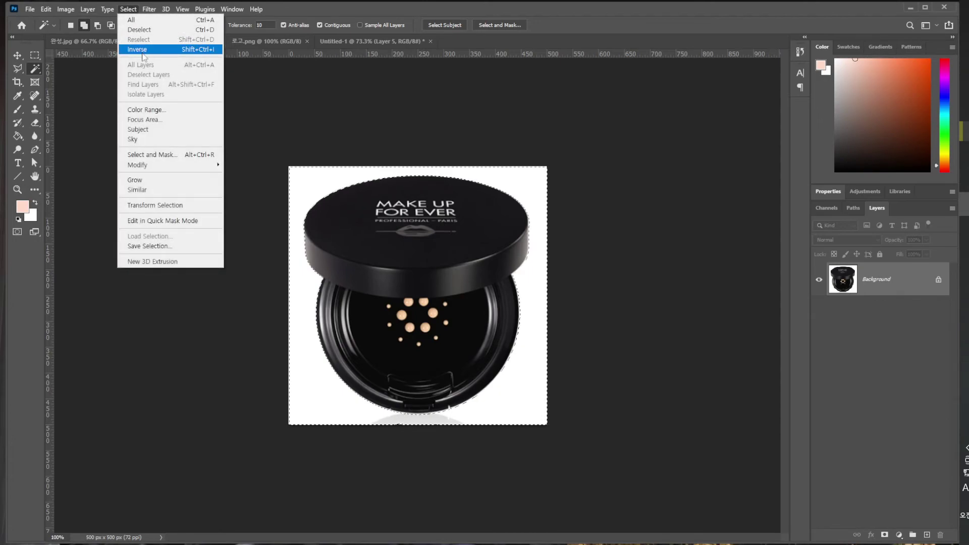
pyautogui.click(143, 50)
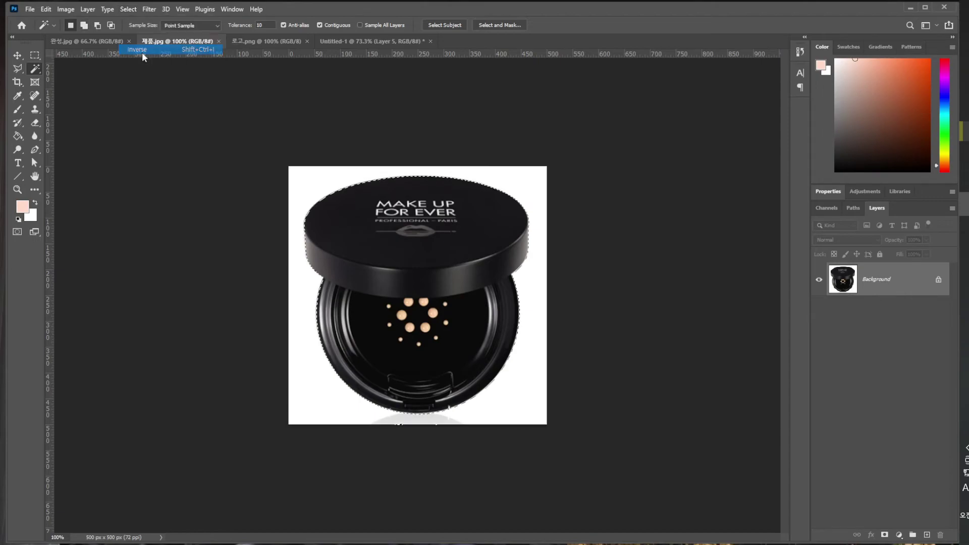
pyautogui.click(132, 10)
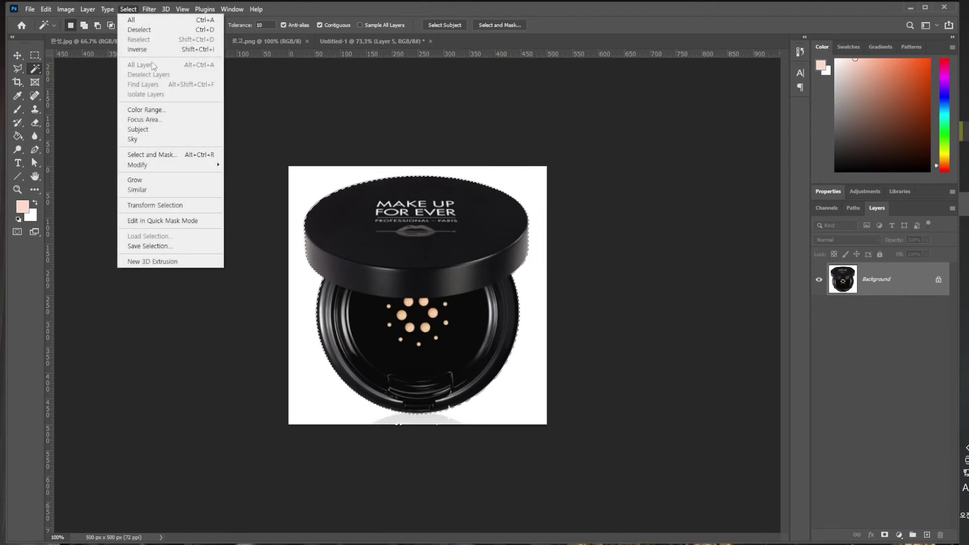
pyautogui.click(147, 156)
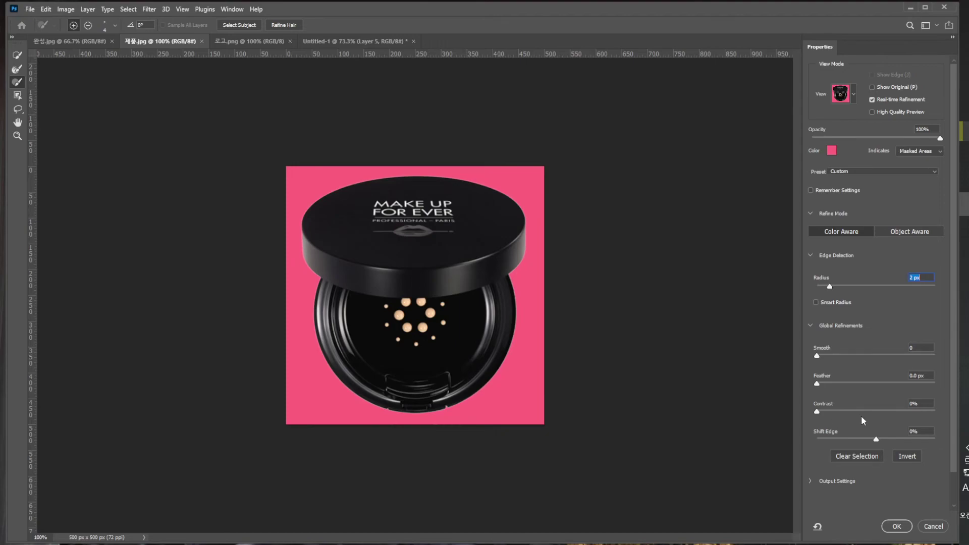
pyautogui.click(897, 526)
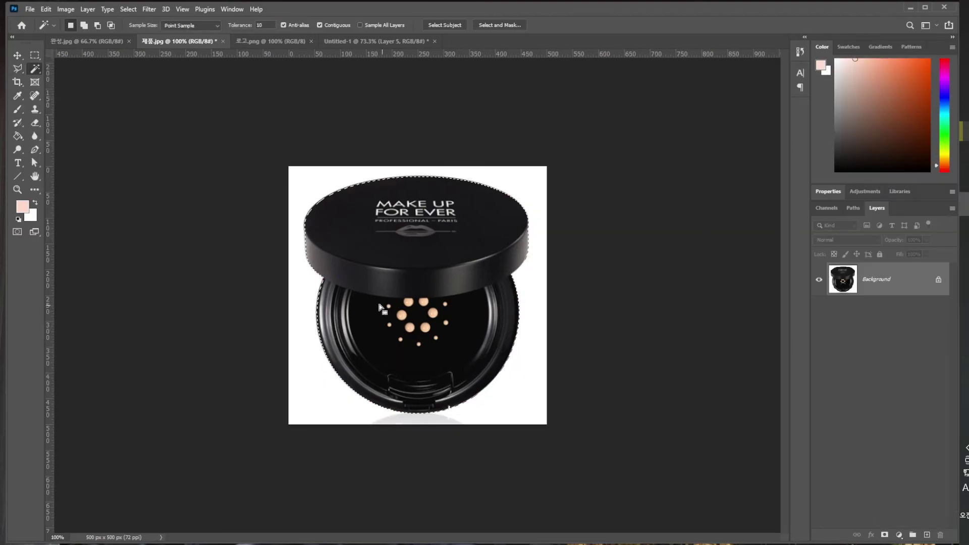
# - Mask out the compact's background and copy the masked compact into Untitled-1 over the splash, closing the product image
pyautogui.click(17, 55)
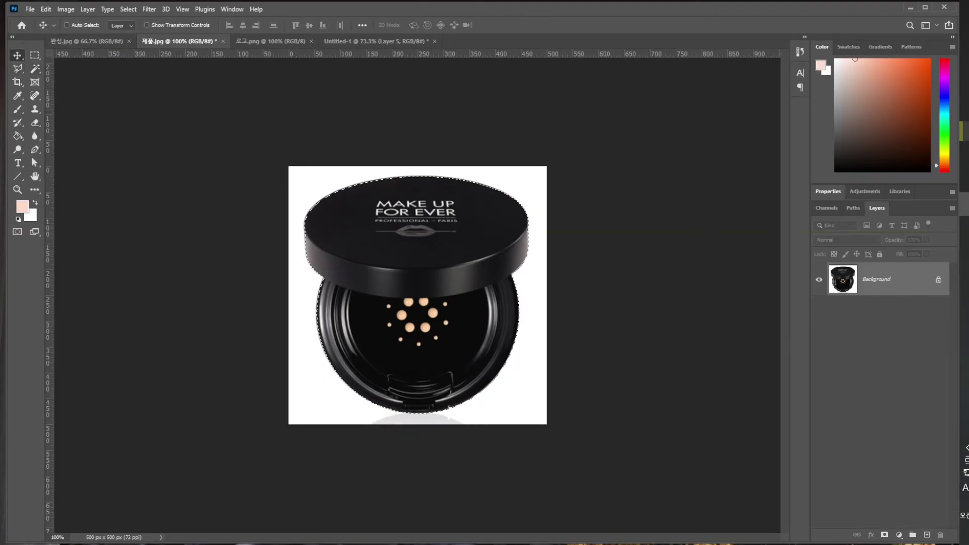
pyautogui.click(885, 534)
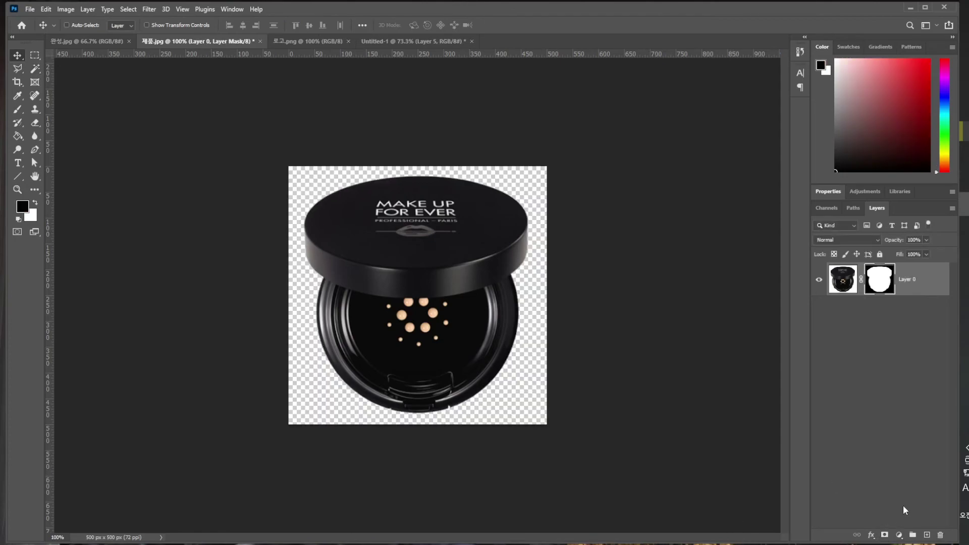
pyautogui.moveTo(179, 42); pyautogui.dragTo(567, 154)
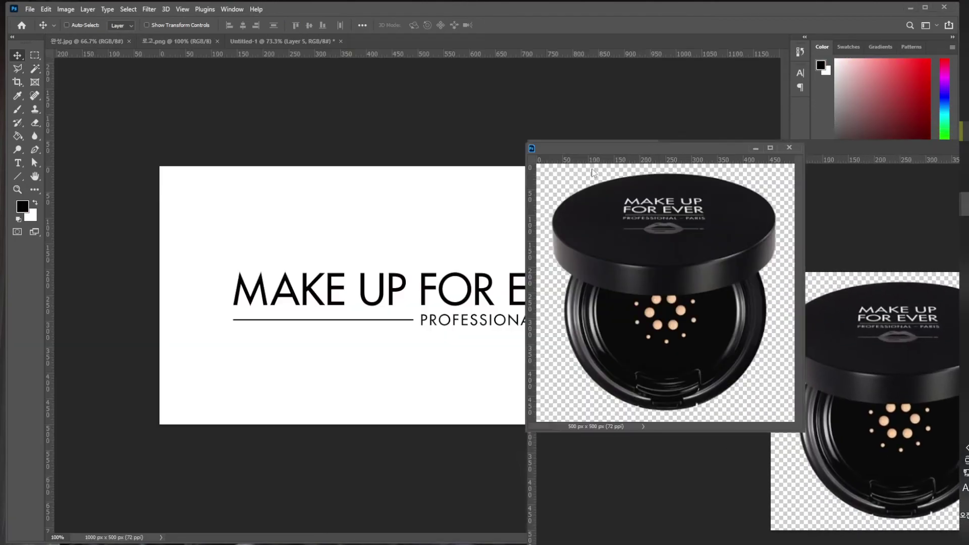
pyautogui.click(321, 40)
pyautogui.click(655, 254)
pyautogui.moveTo(661, 268); pyautogui.dragTo(429, 323)
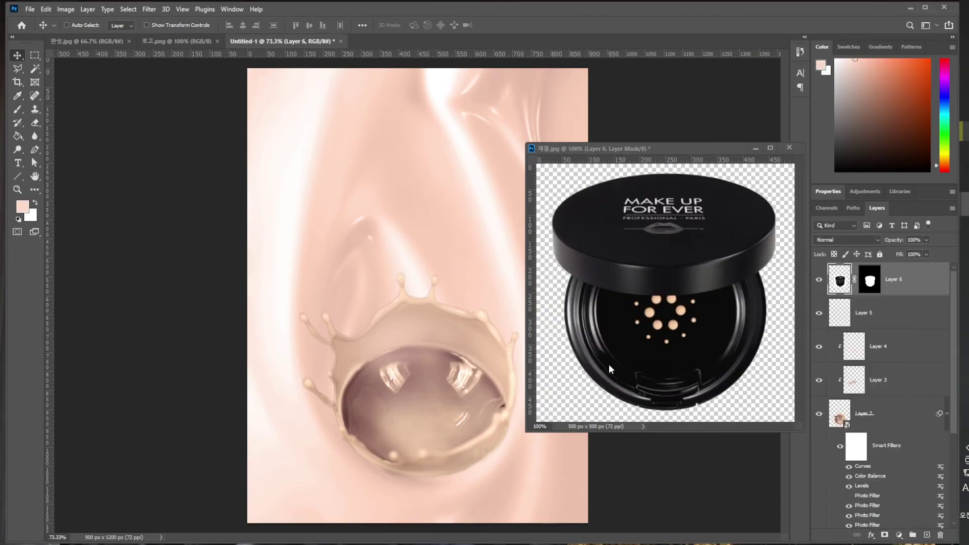
pyautogui.click(789, 148)
pyautogui.click(478, 204)
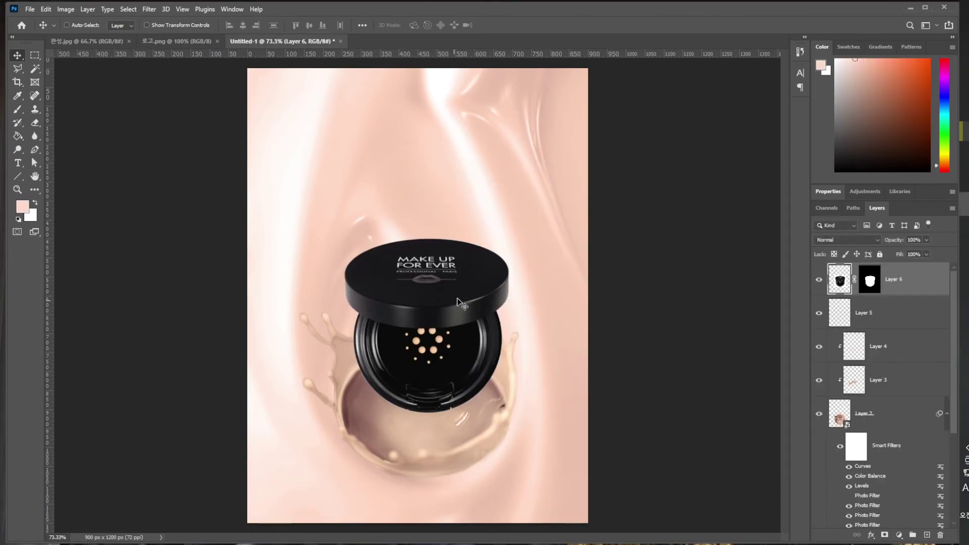
# - Rotate the compact clockwise so its lid tilts down to the right, and place it inside the splash
pyautogui.hotkey('ctrl', 't')
pyautogui.moveTo(568, 217); pyautogui.dragTo(589, 279)
pyautogui.moveTo(491, 296); pyautogui.dragTo(481, 361)
pyautogui.moveTo(541, 308); pyautogui.dragTo(560, 323)
pyautogui.moveTo(417, 239); pyautogui.dragTo(423, 262)
pyautogui.moveTo(430, 360); pyautogui.dragTo(408, 346)
pyautogui.moveTo(500, 275); pyautogui.dragTo(506, 279)
pyautogui.moveTo(413, 365); pyautogui.dragTo(422, 371)
pyautogui.press('Return')
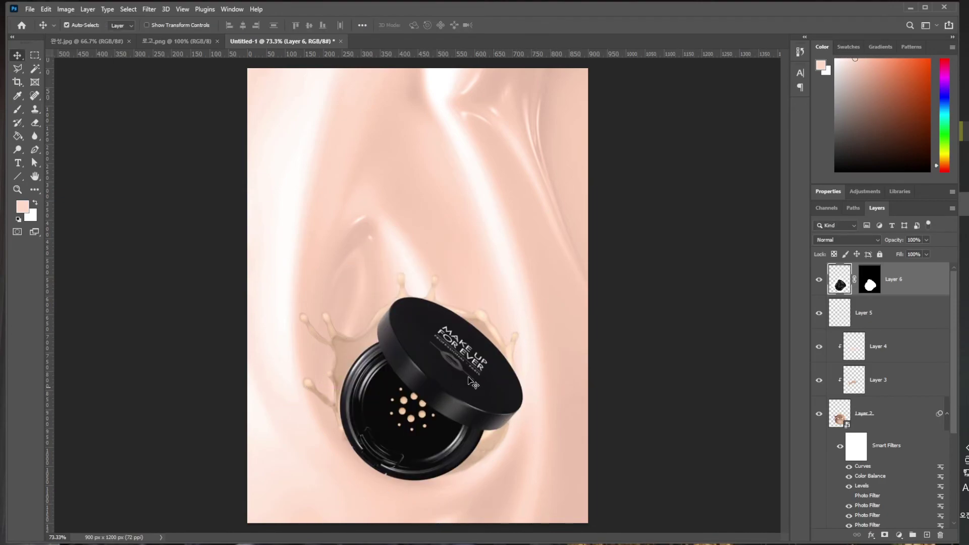
# - Scale the compact down slightly to fit within the splash, and undo a small move of it
pyautogui.hotkey('ctrl', 't')
pyautogui.moveTo(288, 262); pyautogui.dragTo(315, 267)
pyautogui.press('Return')
pyautogui.moveTo(469, 406); pyautogui.dragTo(474, 412)
pyautogui.hotkey('ctrl', 'z')
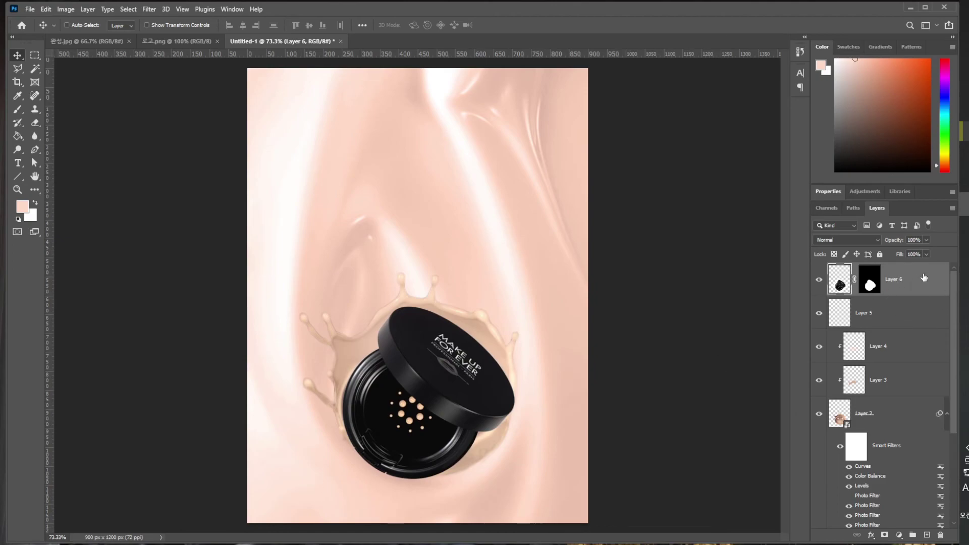
# - Add an empty layer, copy the MAKE UP FOR EVER logo from 로고.png above the compact, and close its file without saving
pyautogui.click(927, 535)
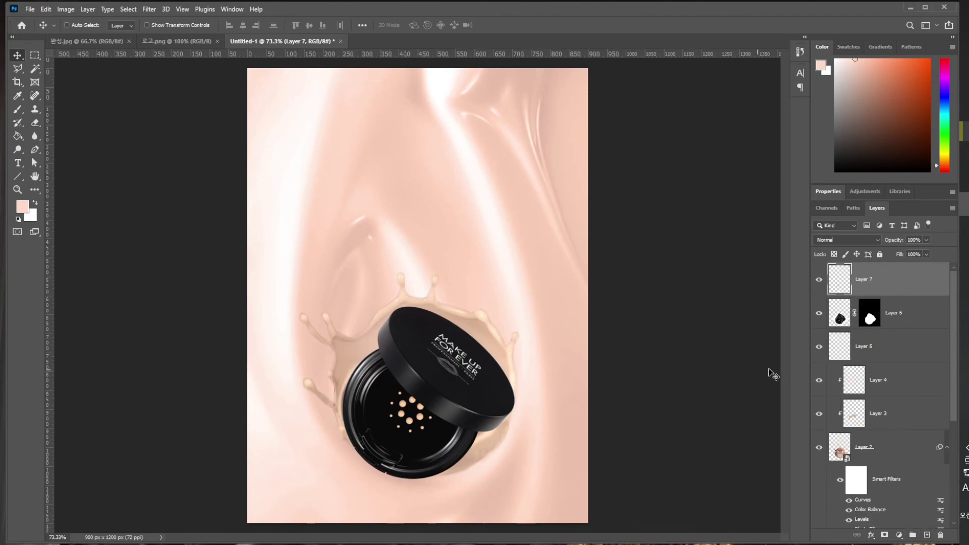
pyautogui.click(174, 40)
pyautogui.moveTo(167, 41); pyautogui.dragTo(551, 215)
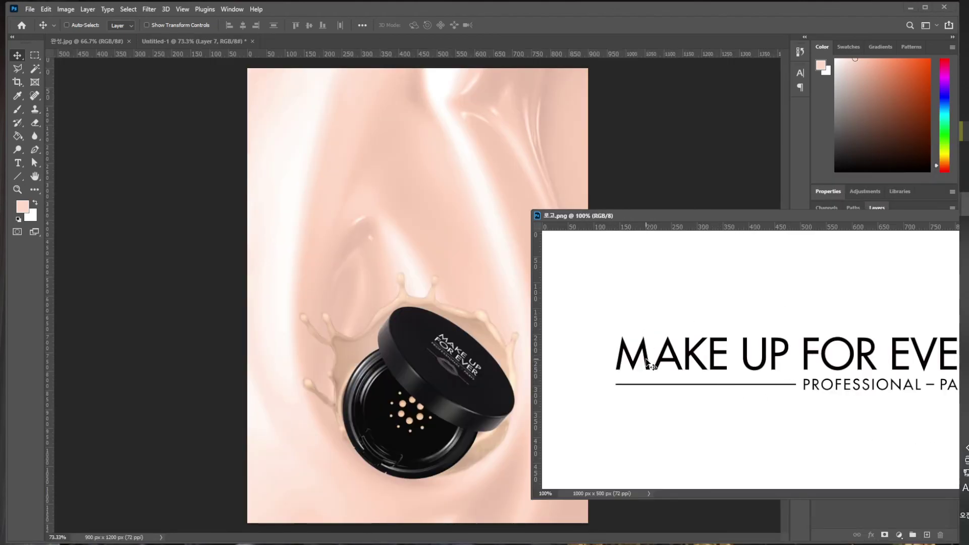
pyautogui.moveTo(677, 371); pyautogui.dragTo(404, 225)
pyautogui.moveTo(777, 227); pyautogui.dragTo(672, 230)
pyautogui.click(933, 230)
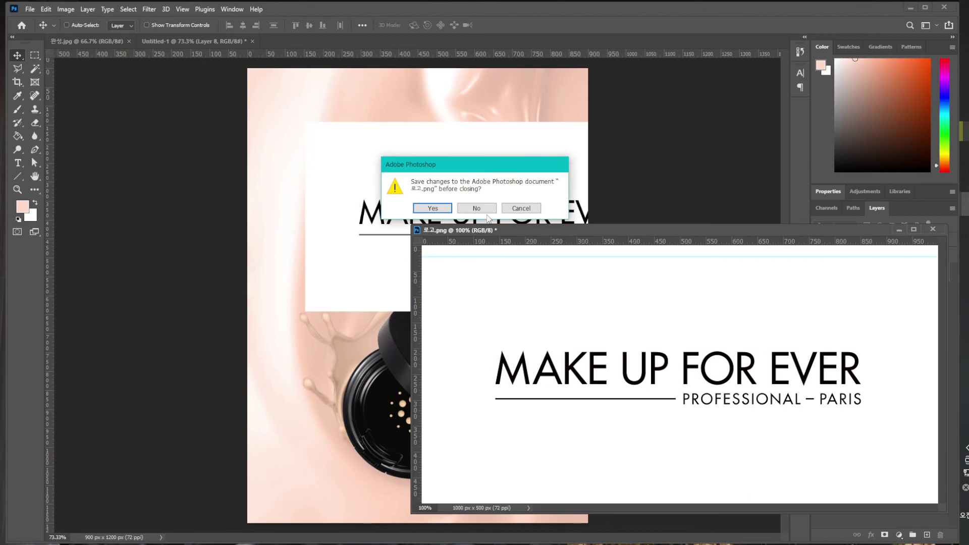
pyautogui.click(487, 210)
pyautogui.moveTo(492, 216); pyautogui.dragTo(458, 188)
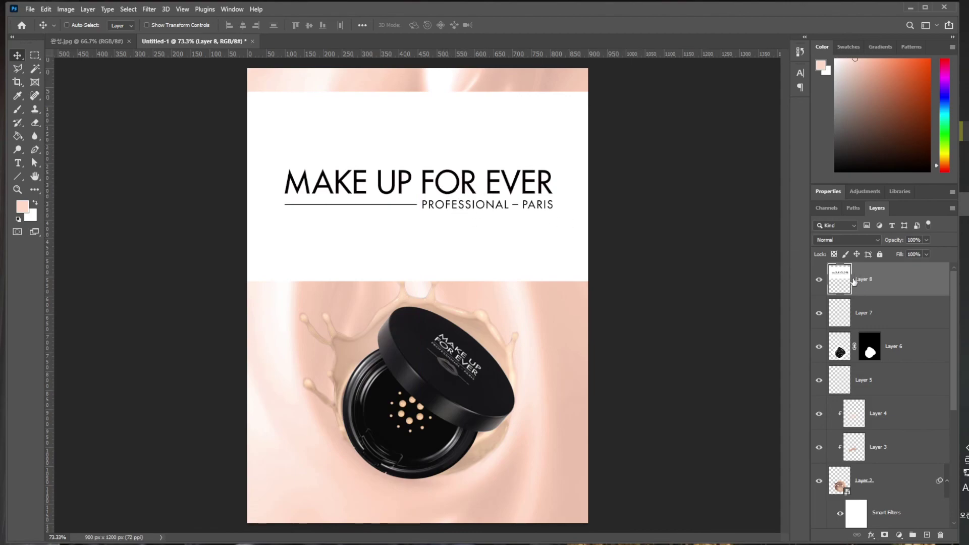
# - Set the logo layer's blend mode to Multiply and move the logo up a little
pyautogui.click(832, 241)
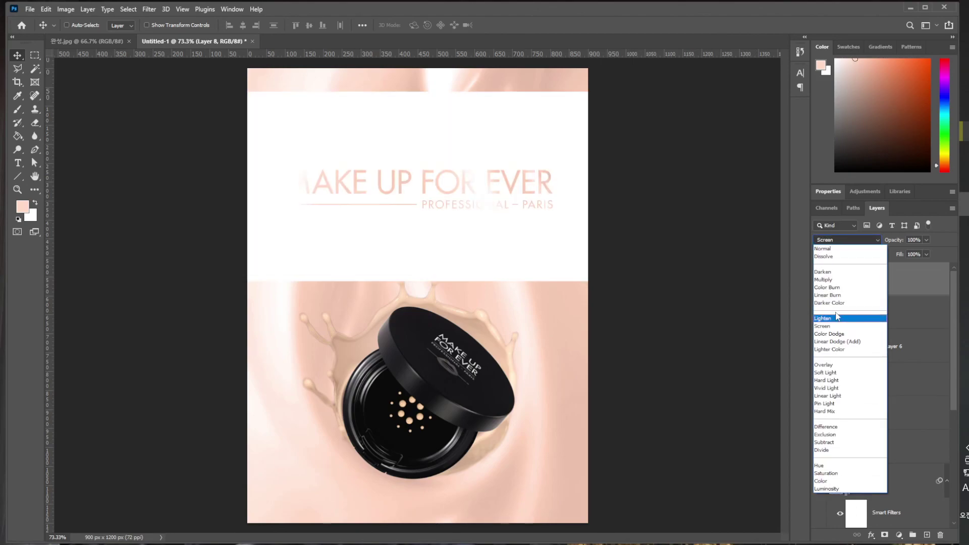
pyautogui.click(838, 281)
pyautogui.moveTo(493, 196); pyautogui.dragTo(493, 181)
# - Scale the logo down slightly about its centre and nudge it up
pyautogui.hotkey('ctrl', 't')
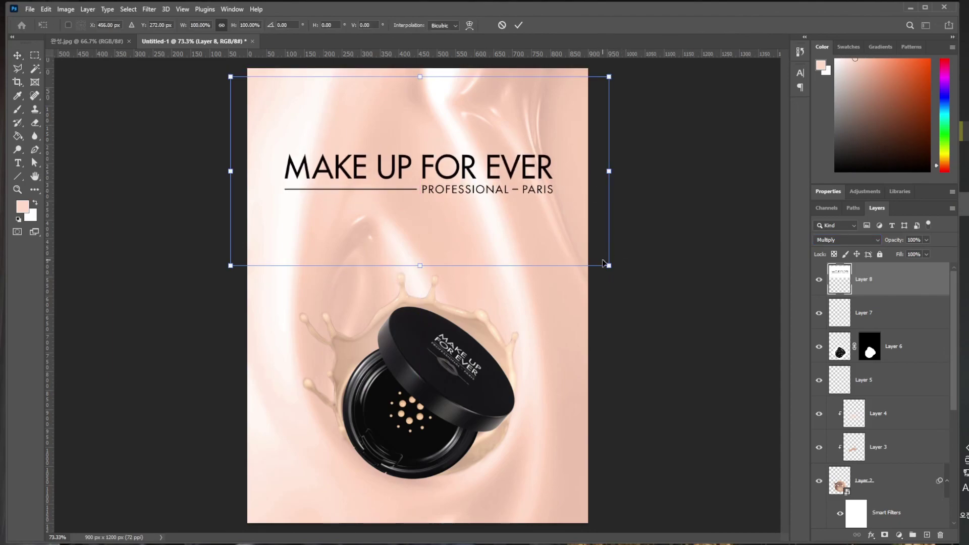
pyautogui.moveTo(609, 268)
pyautogui.mouseDown()
pyautogui.moveTo(591, 255)
pyautogui.moveTo(599, 267)
pyautogui.mouseUp()
pyautogui.press('Return')
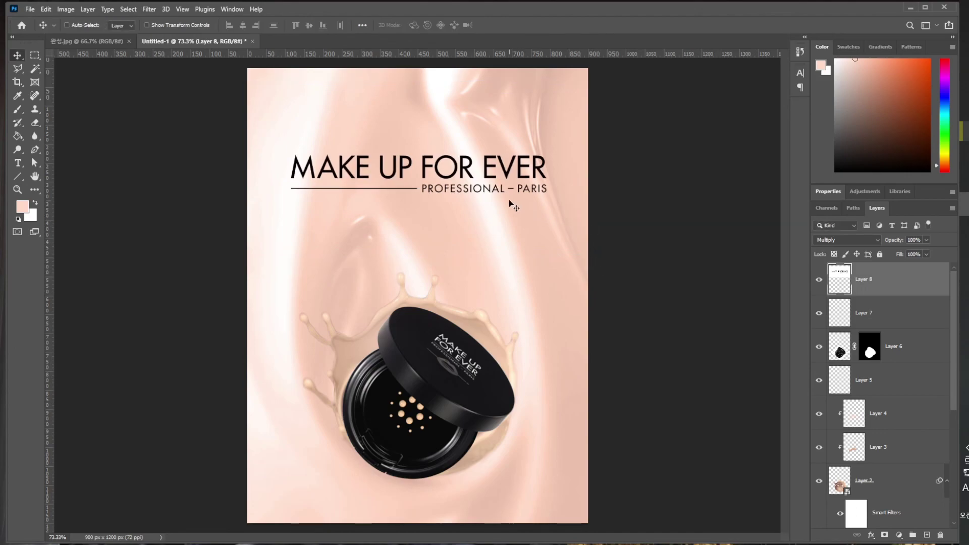
pyautogui.moveTo(510, 177)
pyautogui.mouseDown()
pyautogui.moveTo(515, 188)
pyautogui.moveTo(512, 171)
pyautogui.mouseUp()
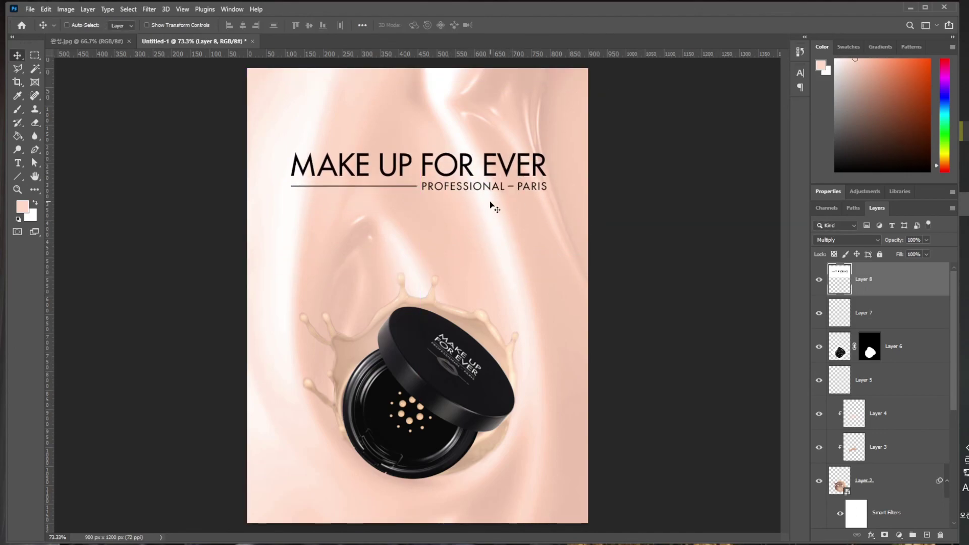